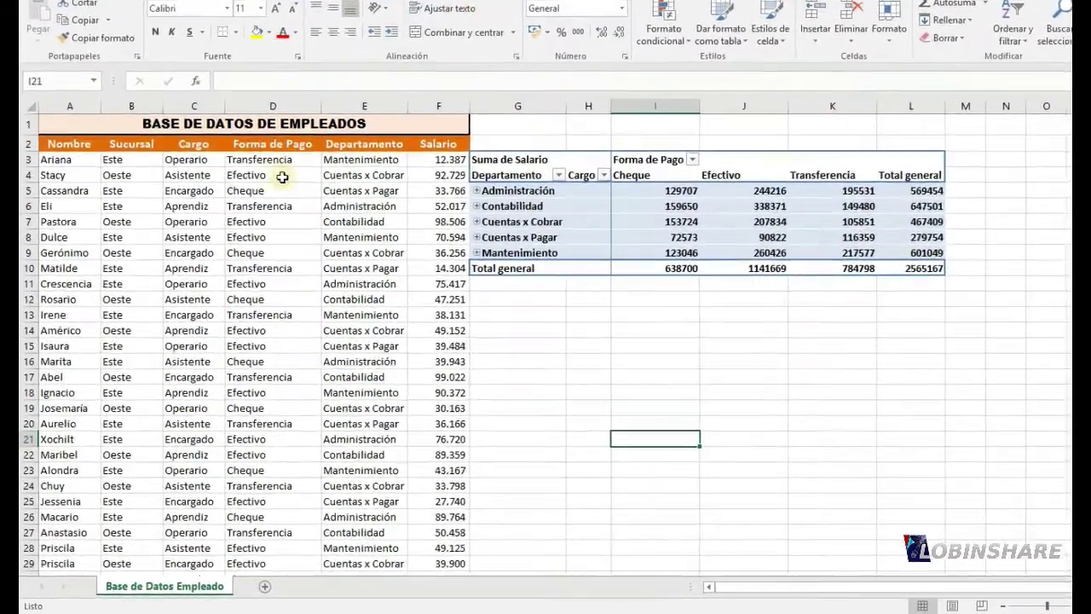
left_click(264, 225)
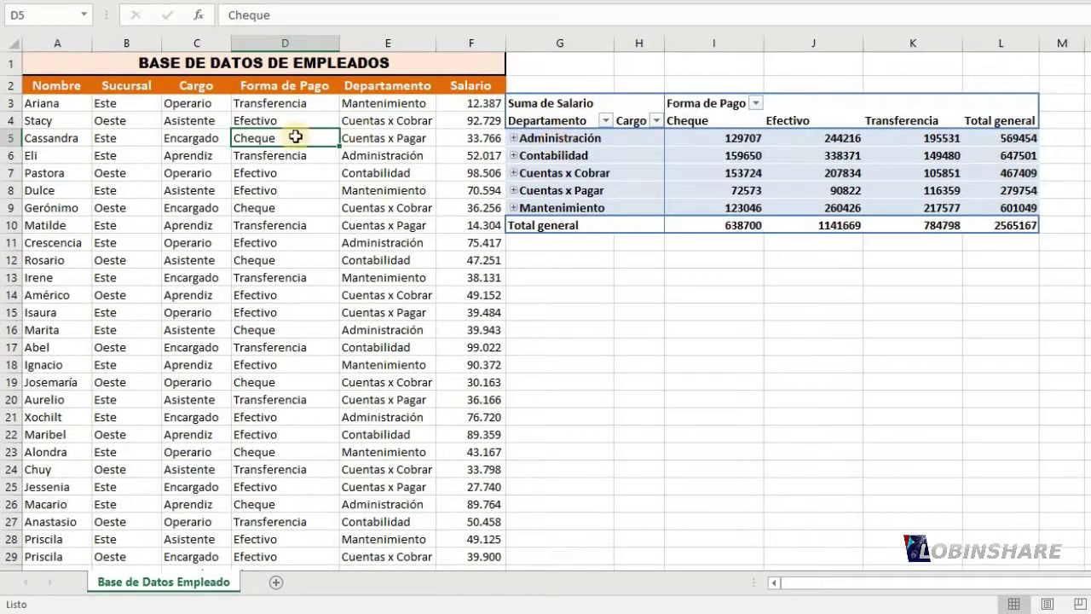
left_click(224, 171)
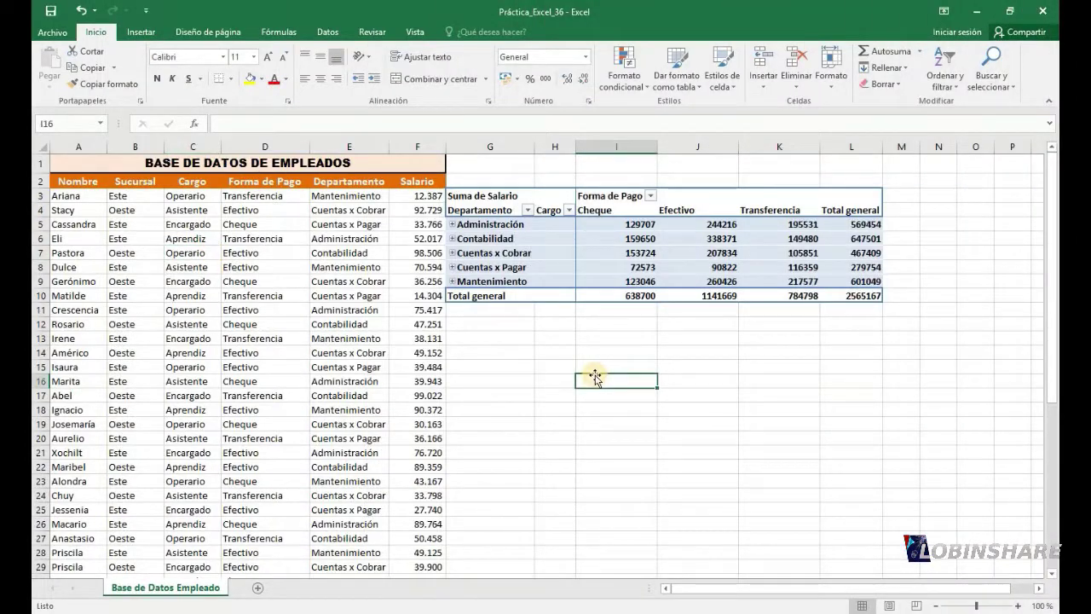
Delete the existing pivot table in G3:L10 beside the employee database.
left_click_drag(485, 196, 835, 298)
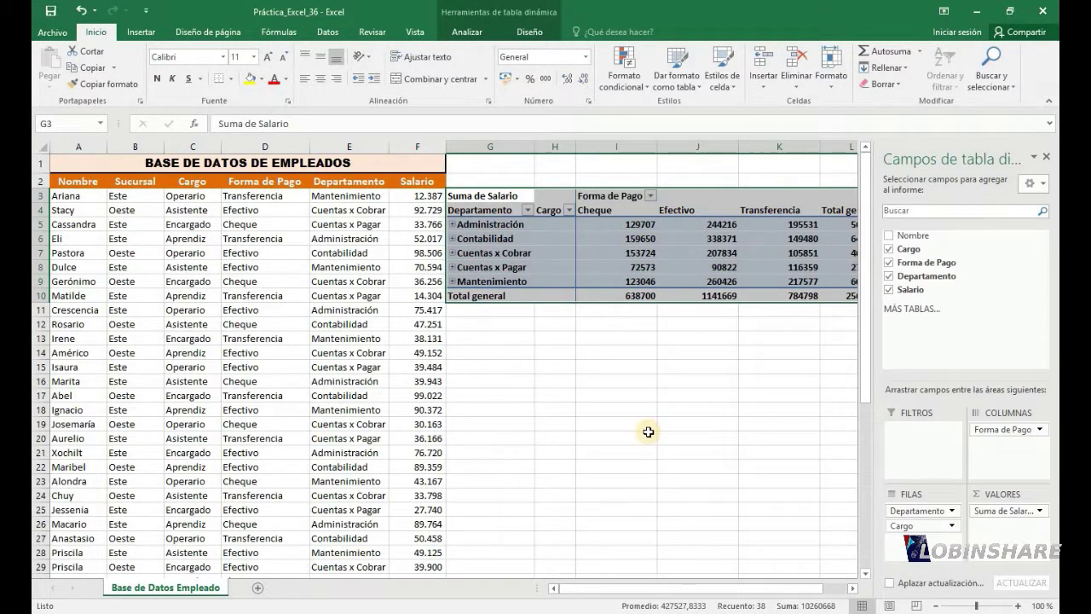
key("Delete")
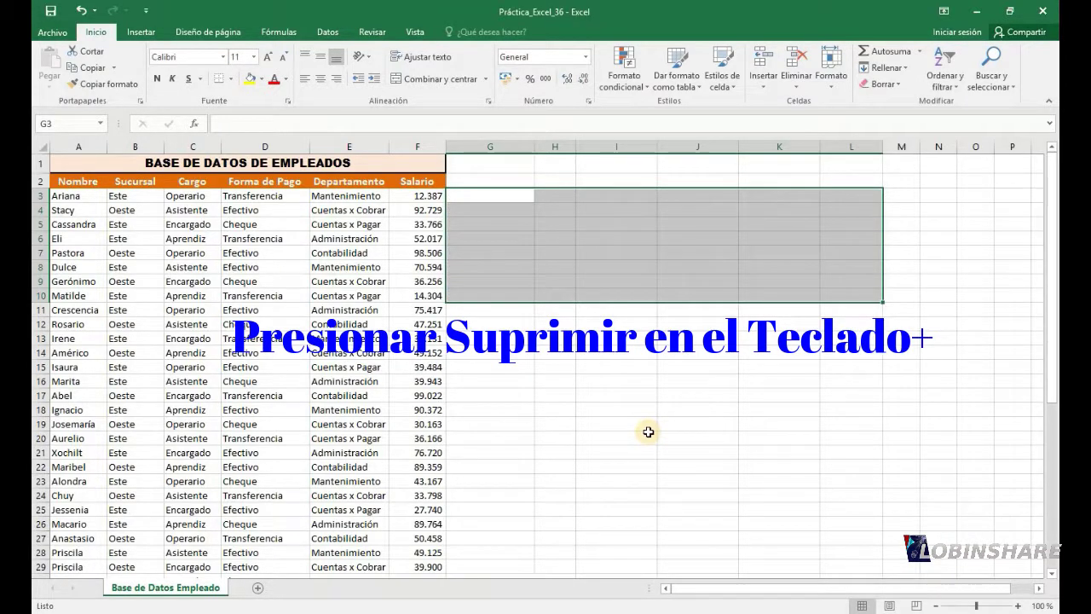
left_click(968, 450)
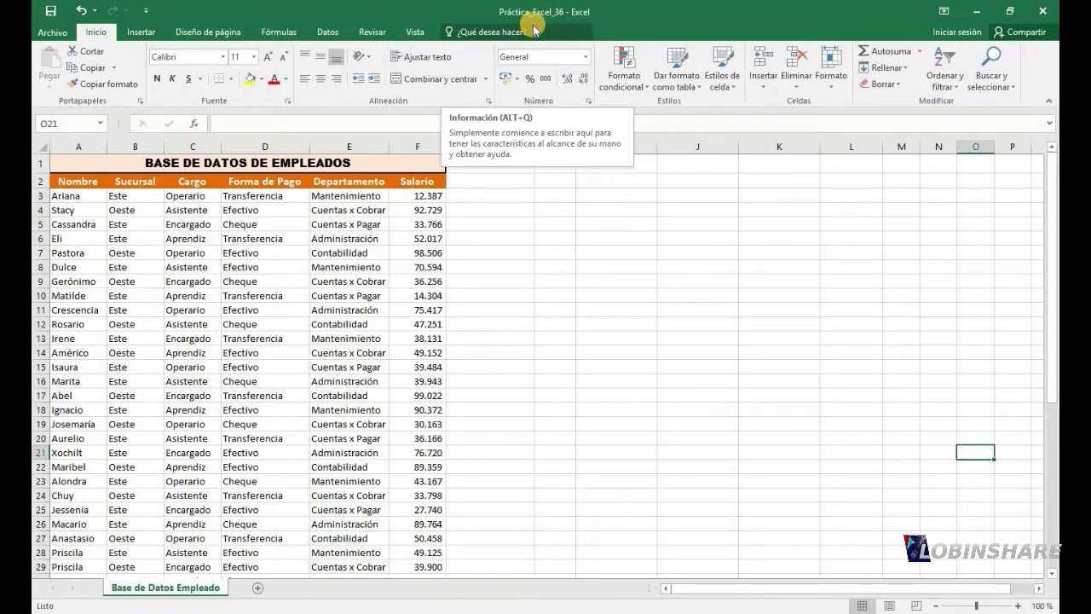
left_click(511, 367)
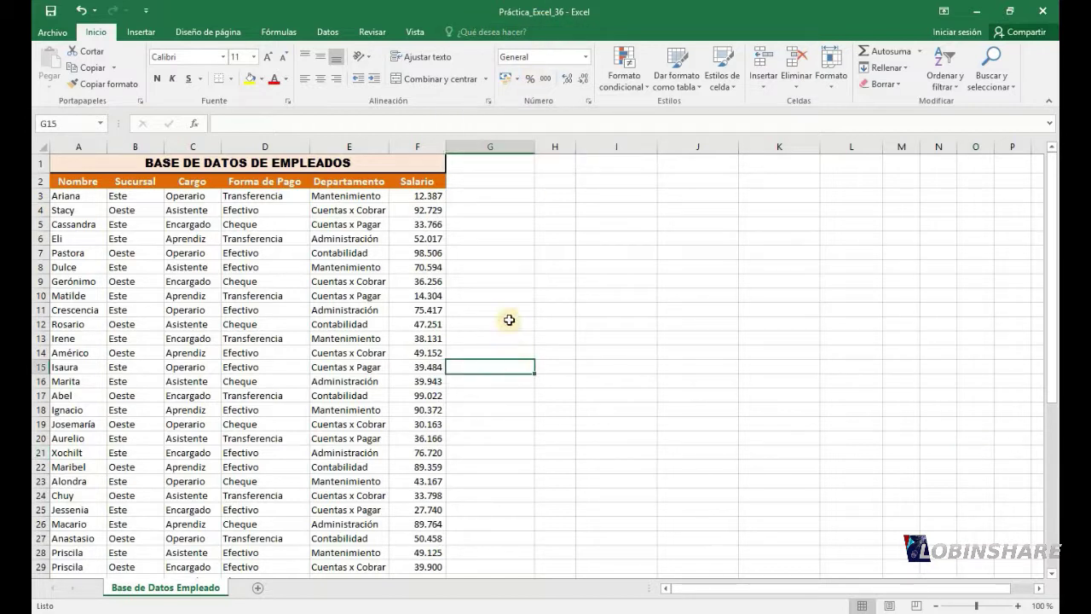
Create a pivot table from the employee data range A2:F48, placed in the existing worksheet at cell G4.
left_click(246, 324)
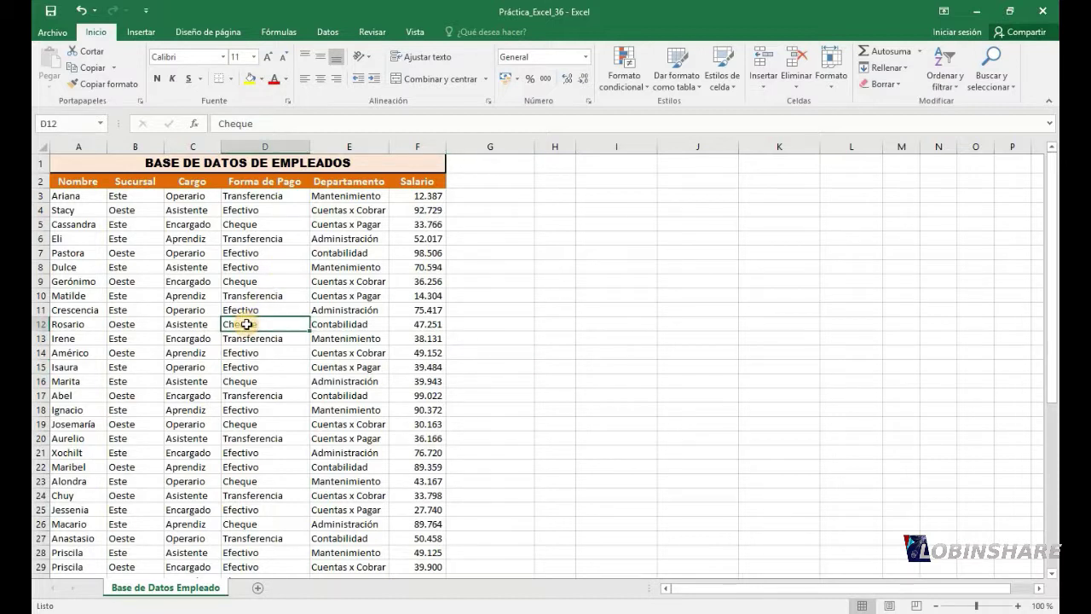
key("ctrl+a")
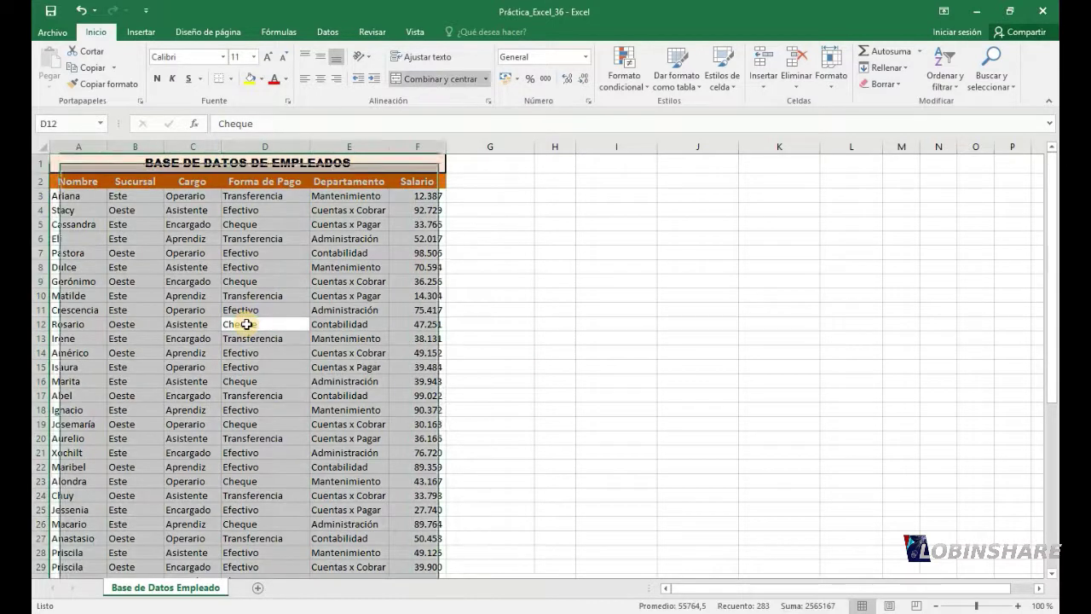
left_click(140, 33)
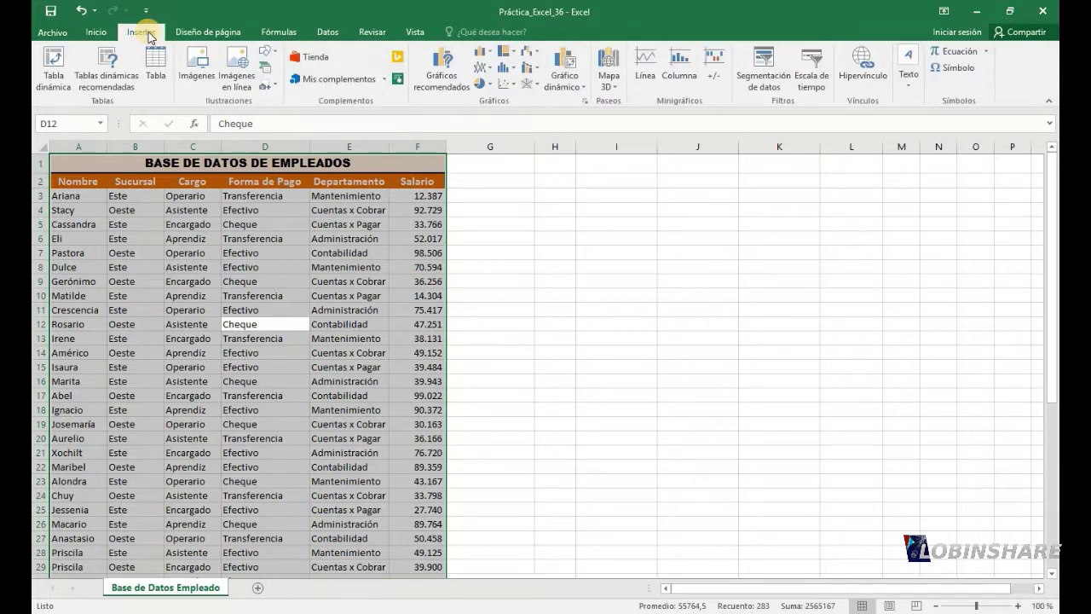
left_click(53, 75)
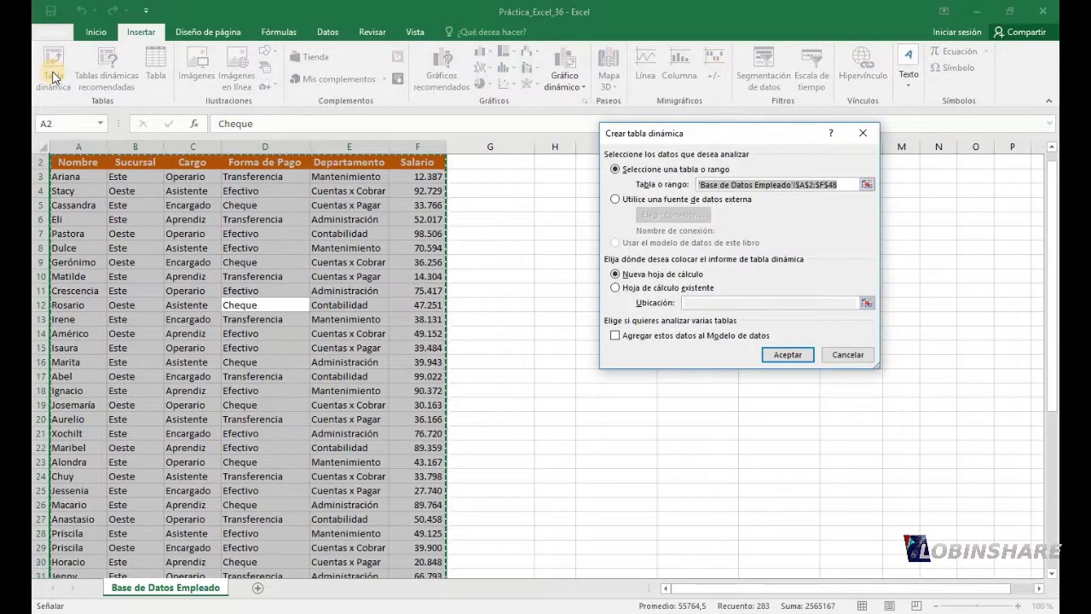
left_click(682, 287)
left_click(496, 191)
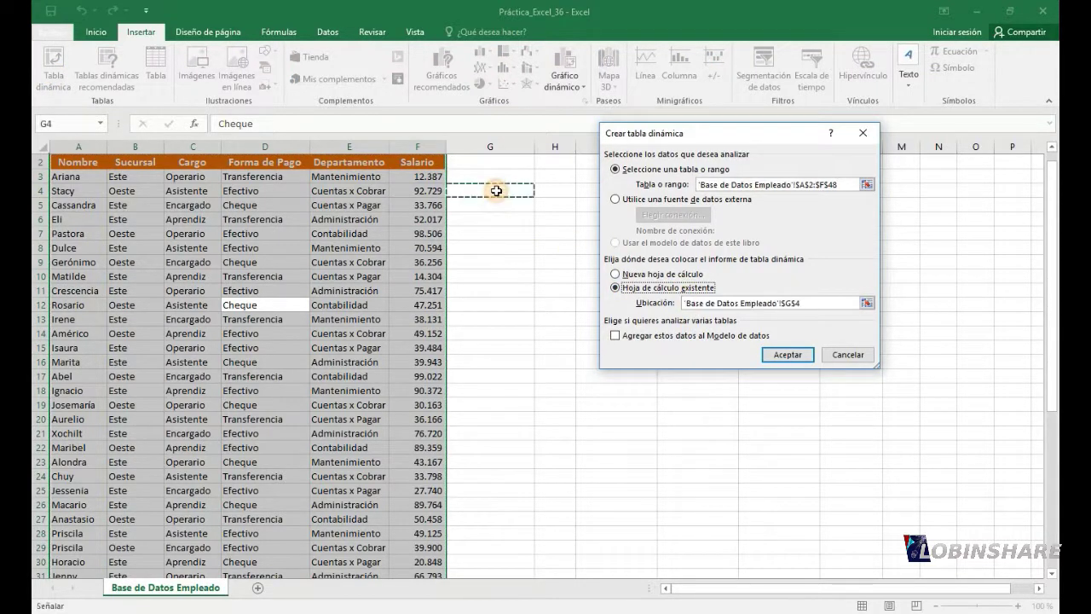
left_click(788, 354)
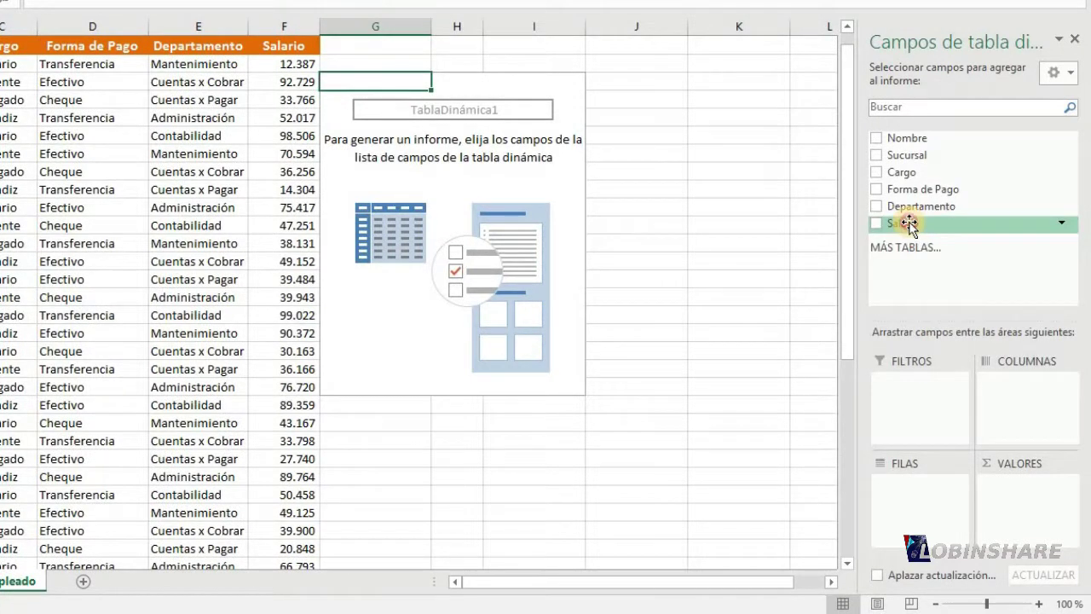
Build the pivot report with the sum of Salario as values, Sucursal as rows and Forma de Pago as columns.
left_click_drag(908, 223, 1022, 504)
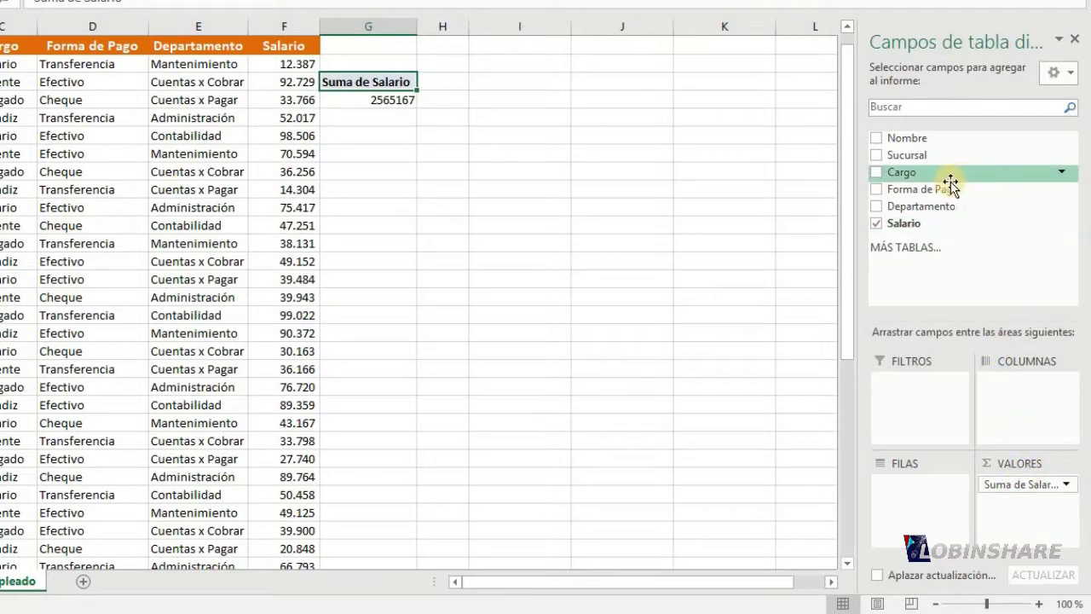
left_click_drag(924, 154, 914, 501)
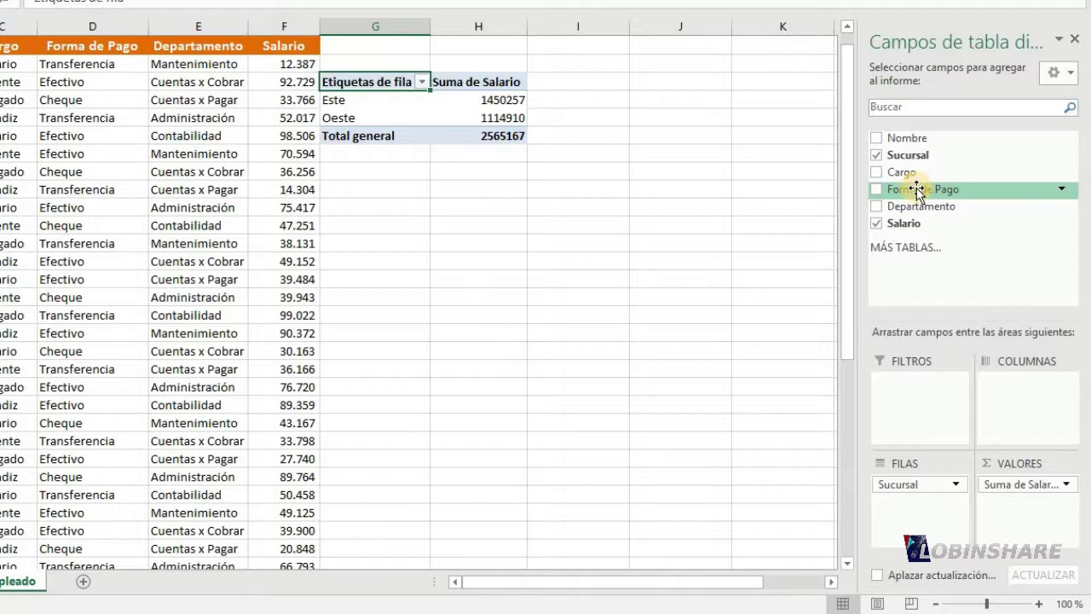
left_click_drag(917, 190, 1024, 404)
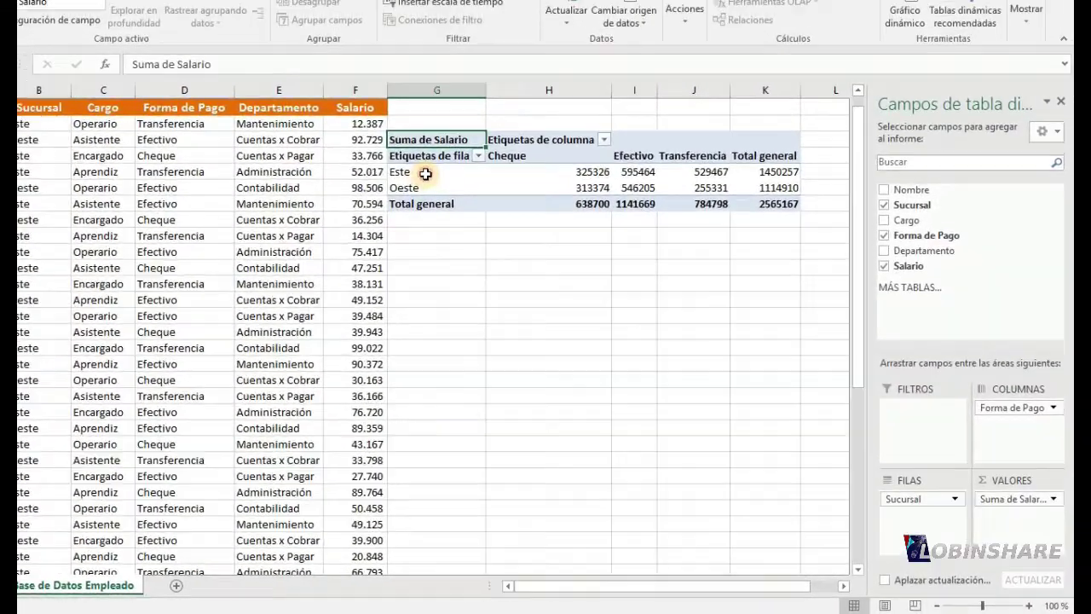
Compare the pivot table's Sucursal and Forma de Pago labels with the matching columns, headers and records of the employee database.
left_click(425, 173)
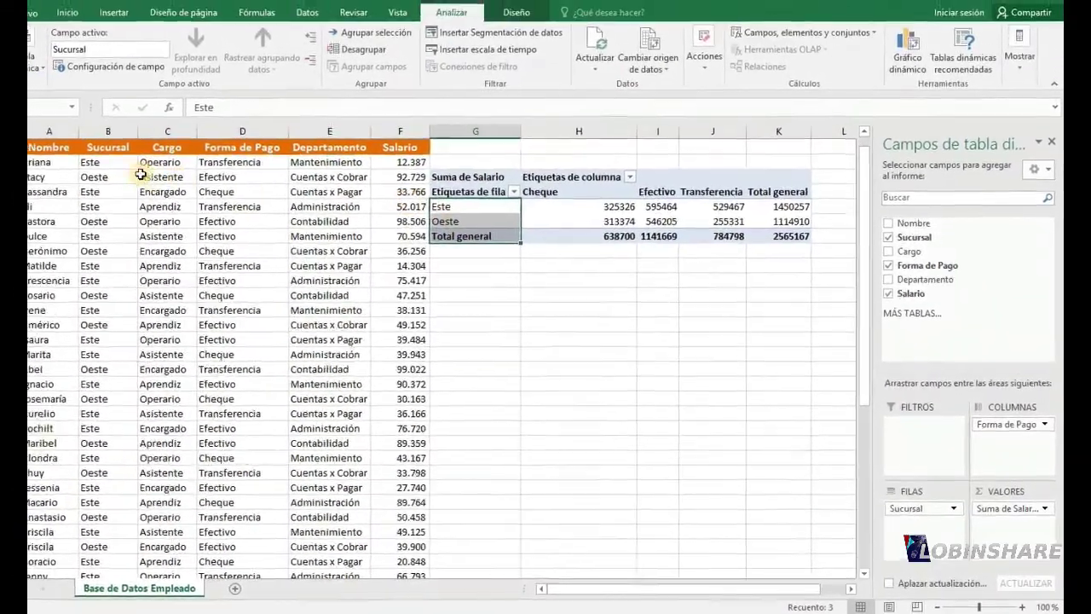
left_click(39, 107)
left_click_drag(138, 164, 153, 274)
left_click(141, 215)
scroll(290, 222, "up", 1)
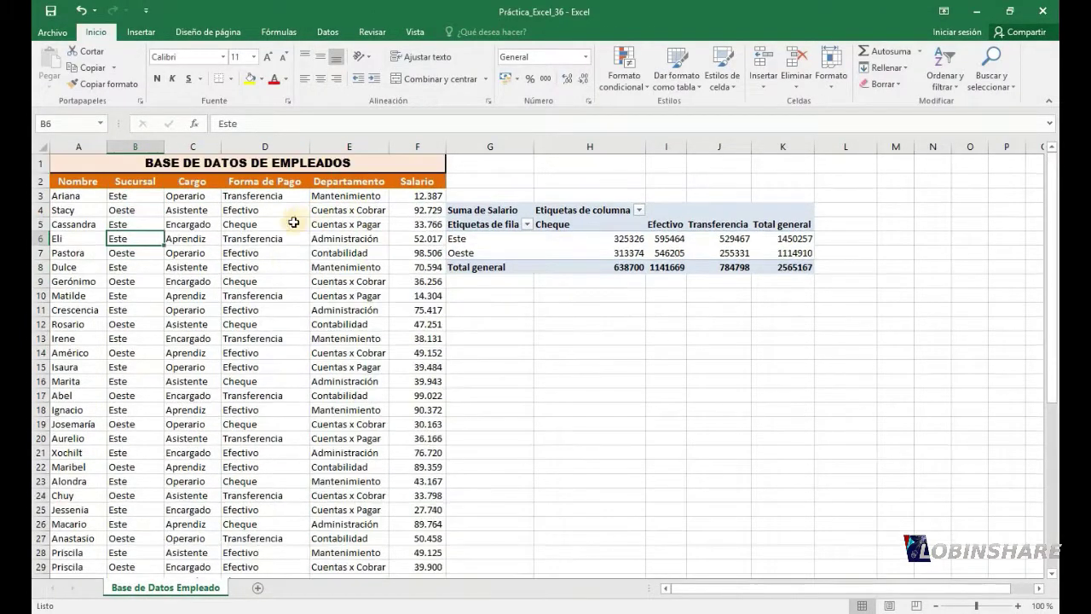
left_click(281, 240)
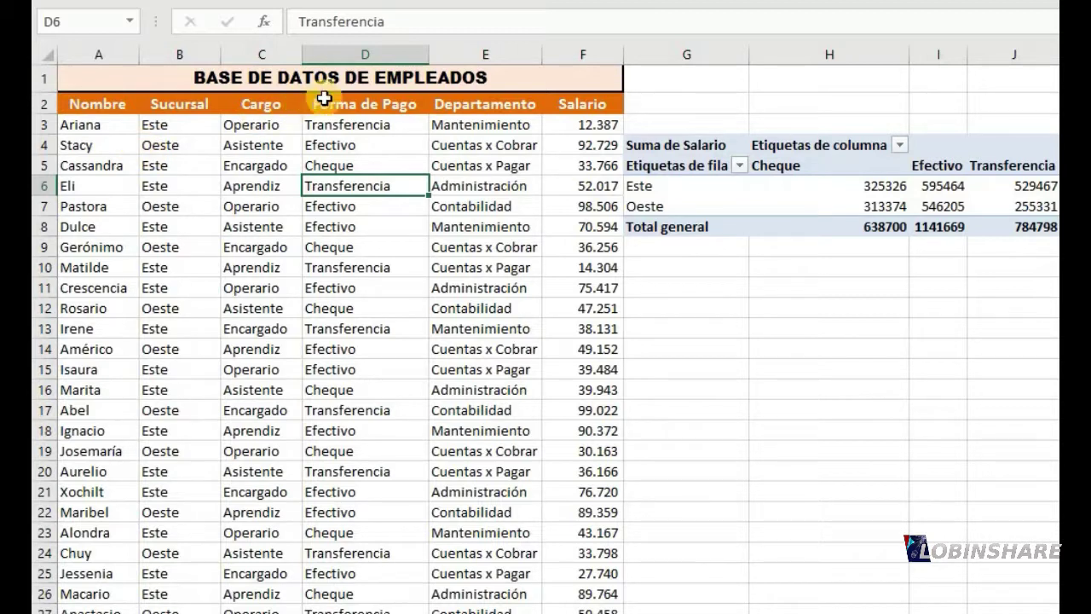
left_click(125, 272)
left_click_drag(126, 272, 556, 270)
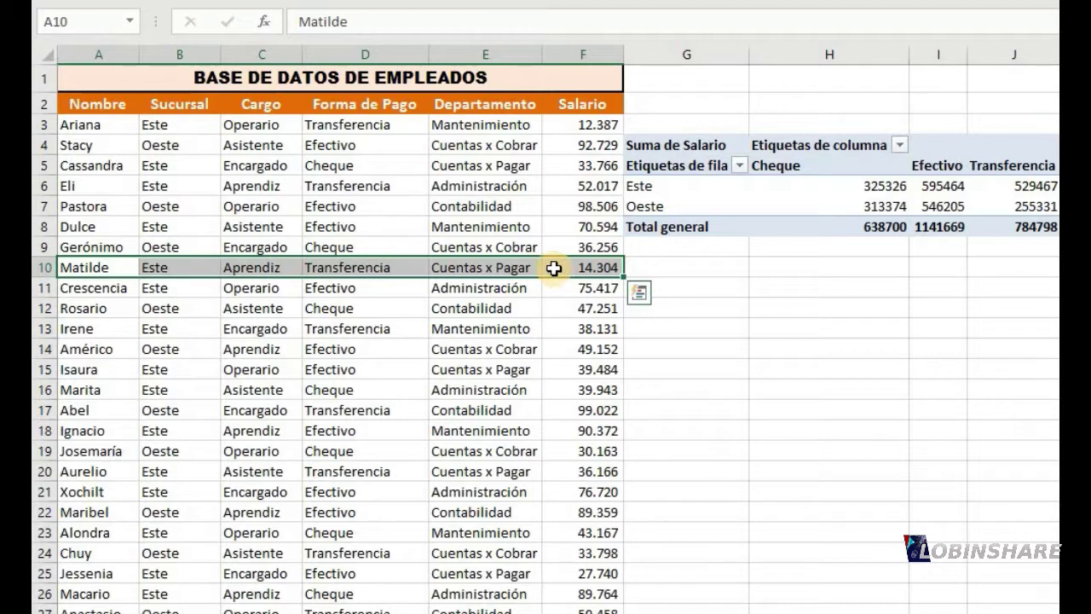
left_click(124, 104)
left_click_drag(161, 108, 553, 110)
left_click(756, 193)
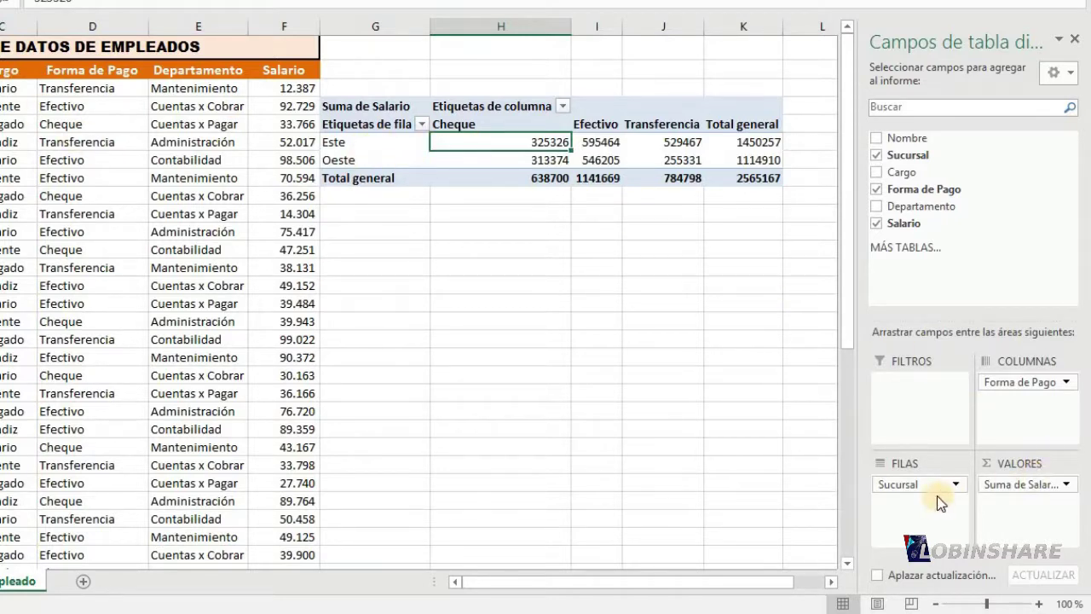
Replace Sucursal with Cargo as the pivot table's row field and review the row and column labels.
left_click_drag(933, 490, 947, 396)
left_click_drag(966, 324, 994, 256)
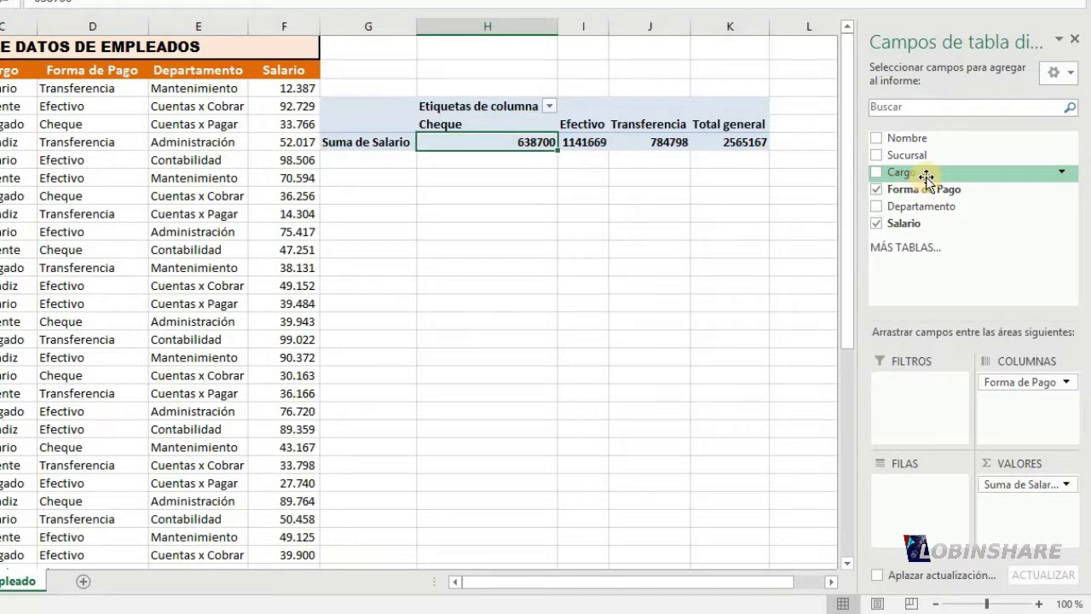
left_click_drag(925, 176, 913, 366)
left_click_drag(899, 501, 899, 501)
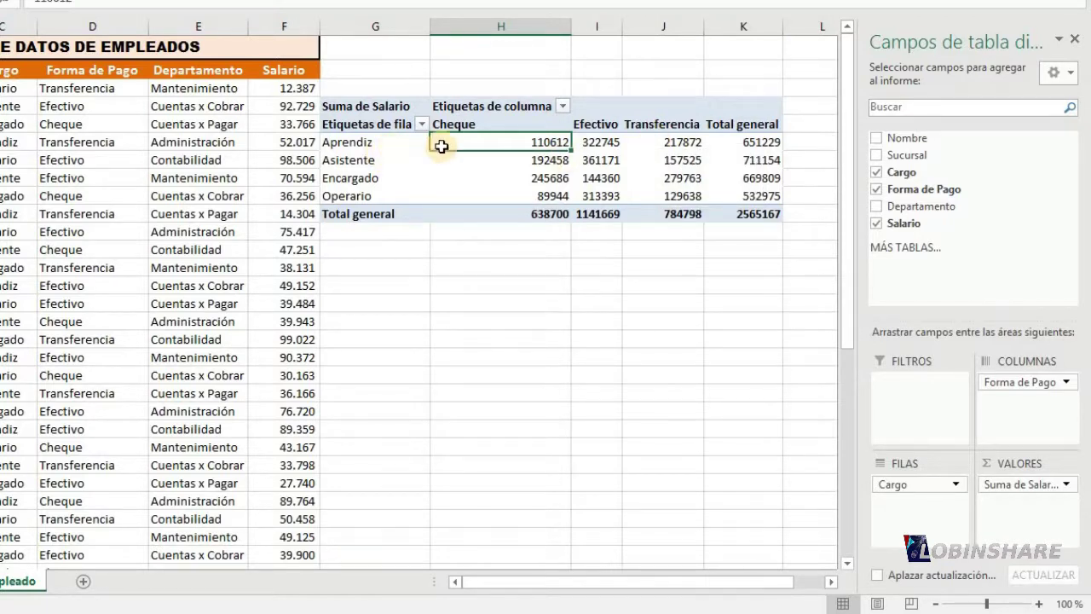
left_click_drag(404, 150, 399, 195)
left_click(559, 122)
left_click_drag(559, 123, 638, 123)
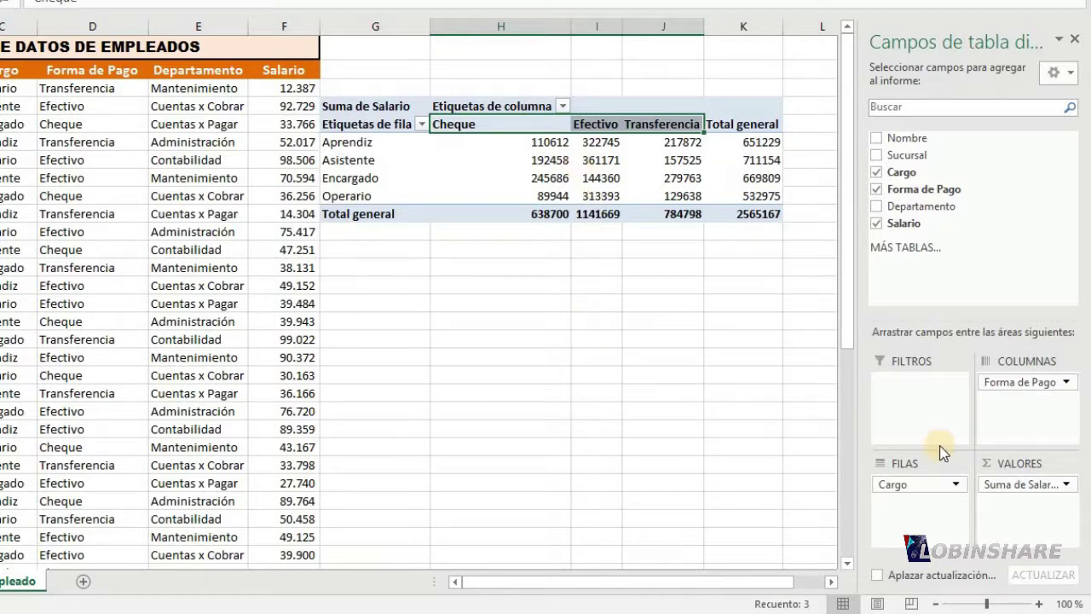
left_click_drag(474, 123, 673, 125)
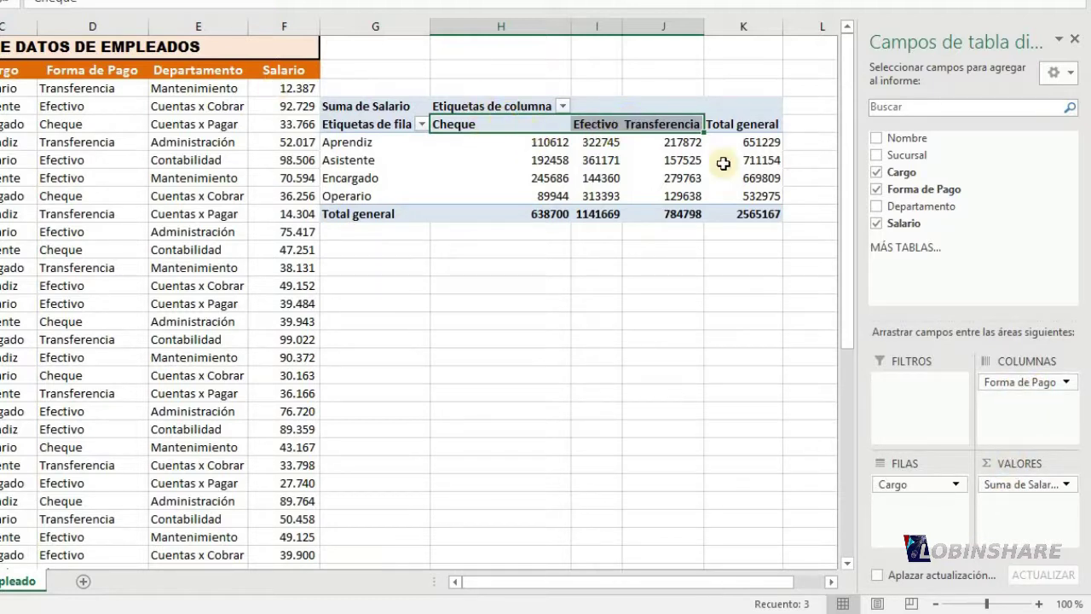
Replace Forma de Pago with Sucursal as the column field and review the Aprendiz and Asistente salaries.
left_click_drag(1010, 384, 993, 250)
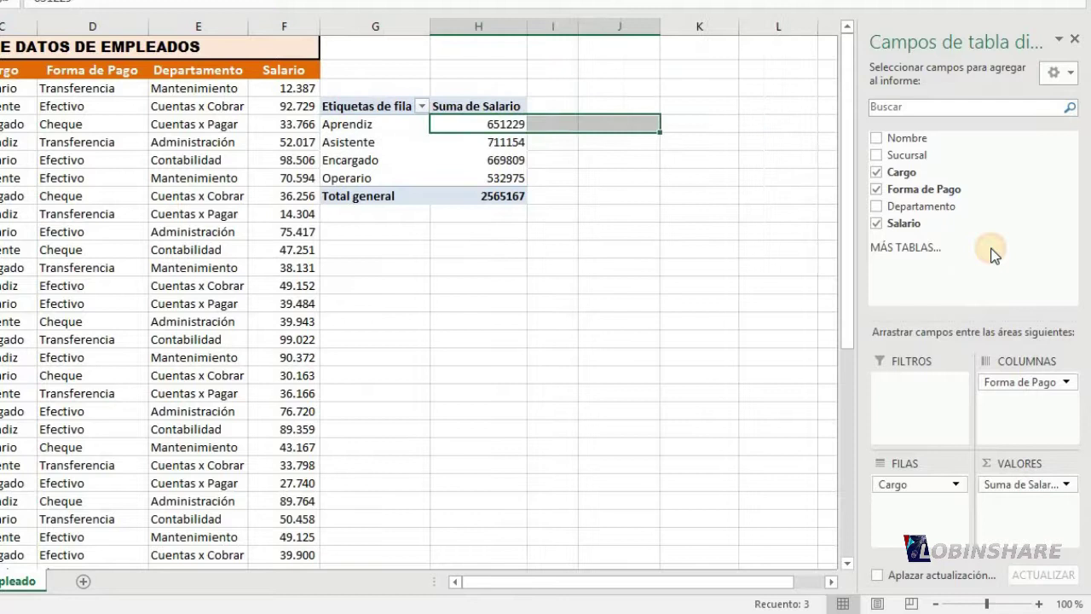
left_click_drag(909, 156, 997, 384)
left_click_drag(362, 141, 492, 145)
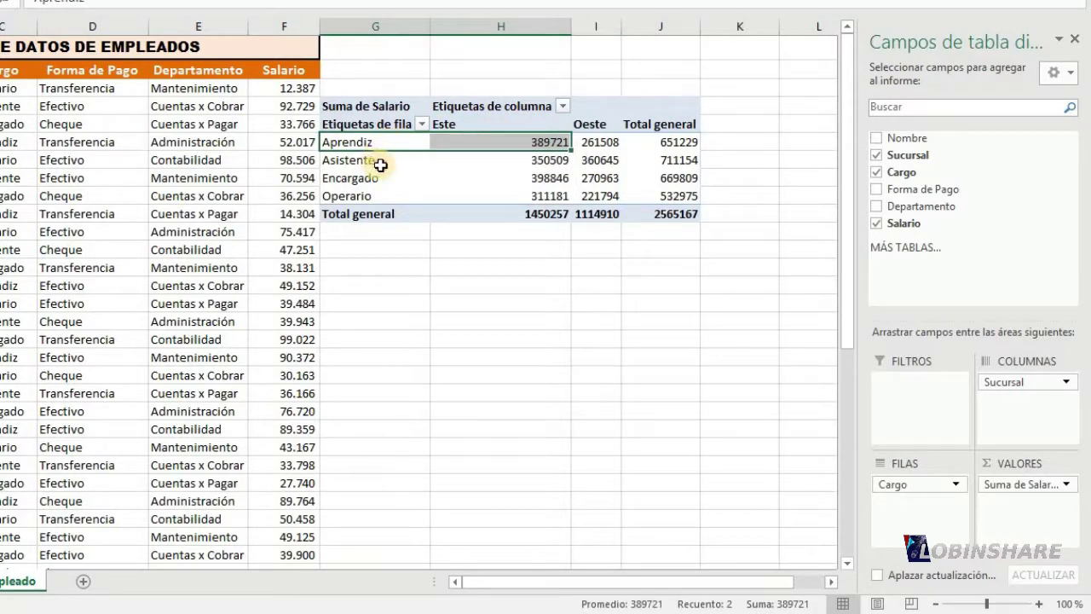
left_click_drag(453, 160, 584, 162)
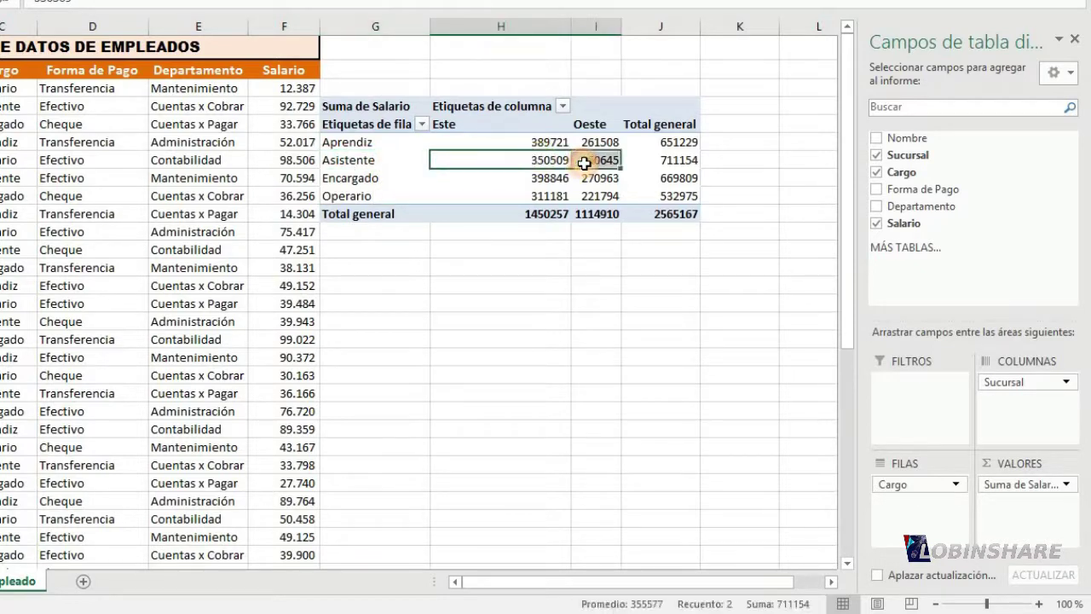
Rearrange the pivot table to use Departamento as the row field and Forma de Pago as the column field.
left_click_drag(922, 484, 960, 196)
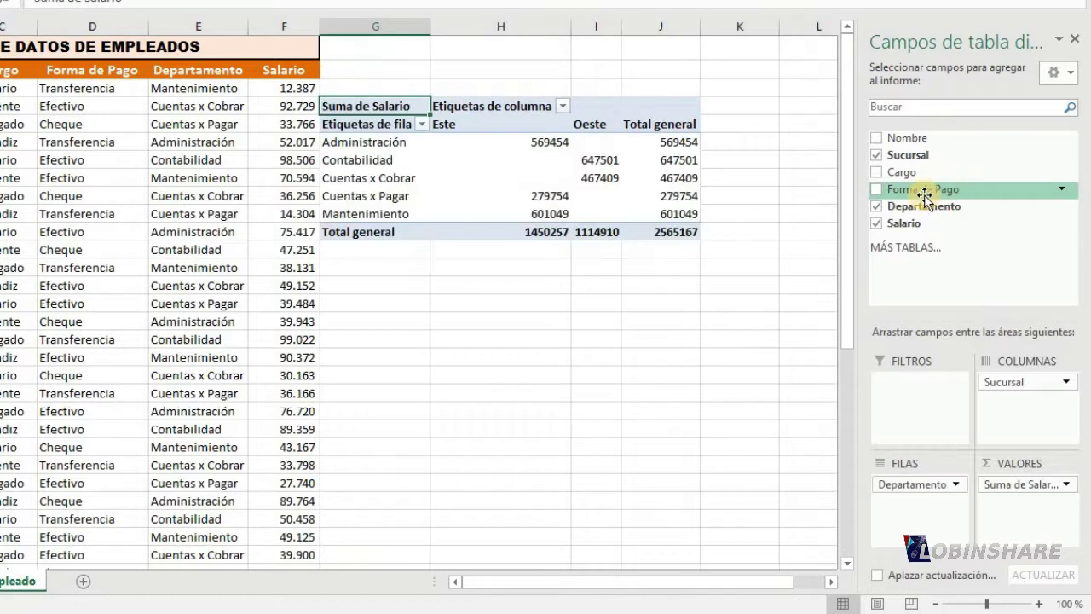
left_click_drag(924, 196, 987, 238)
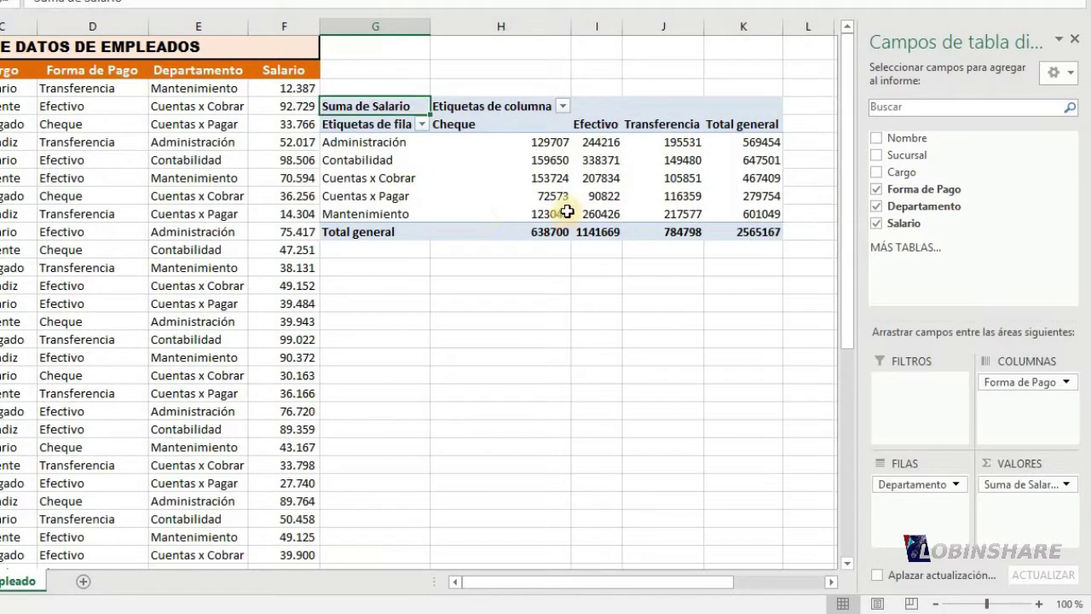
mouse_move(570, 202)
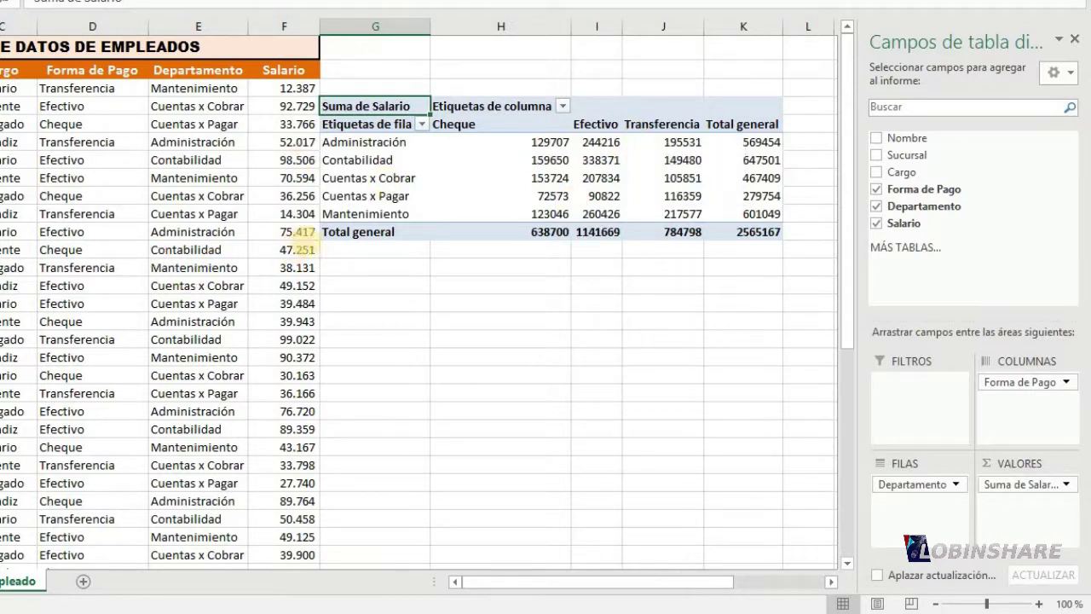
Swap Departamento for Sucursal as the row field, and restore Departamento to the rows.
left_click_drag(940, 484, 926, 173)
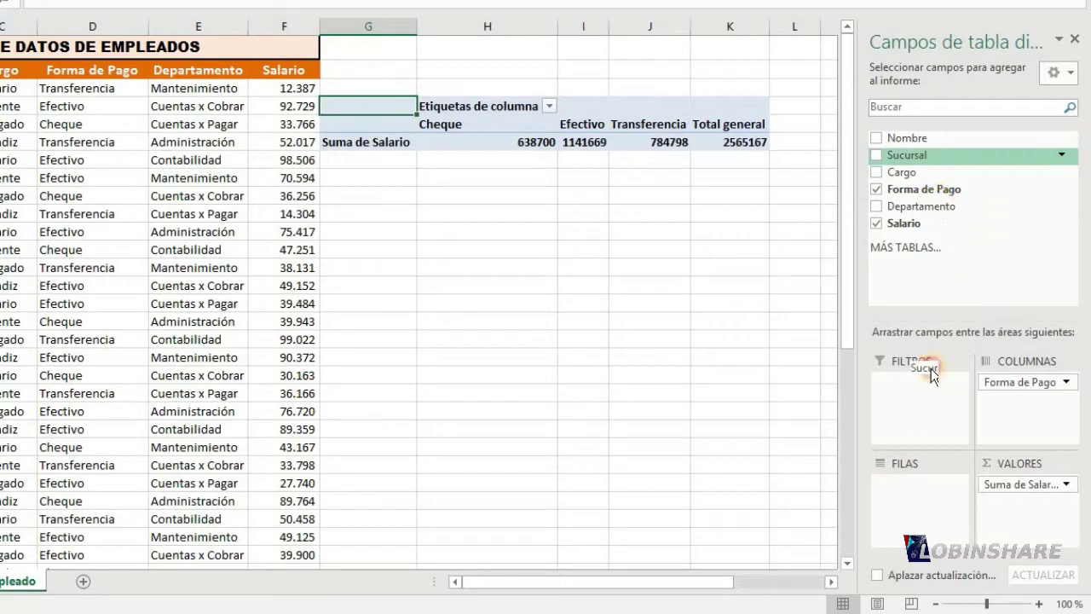
left_click_drag(931, 368, 921, 501)
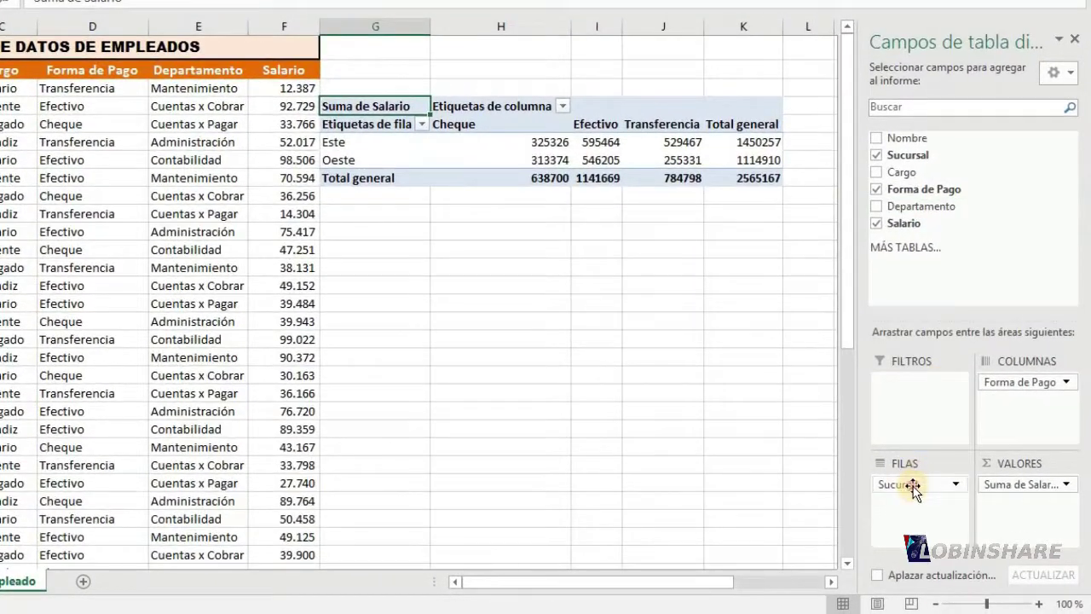
mouse_move(912, 485)
left_mouse_down()
mouse_move(993, 198)
mouse_move(927, 498)
left_mouse_up()
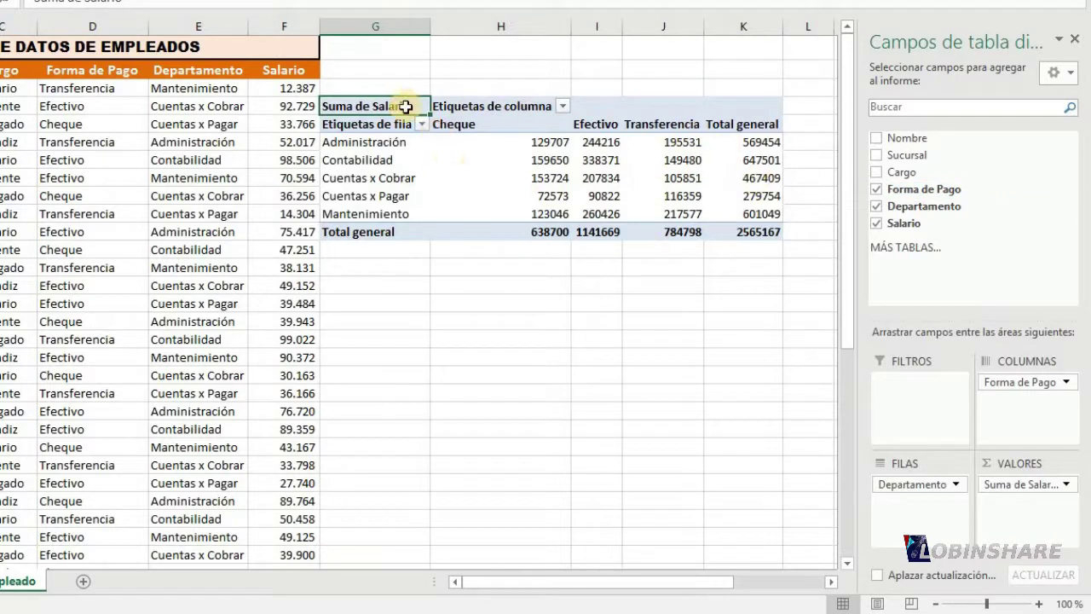
Hide the pivot field list by selecting a cell outside the table, and show it again from a cell inside.
left_click(415, 290)
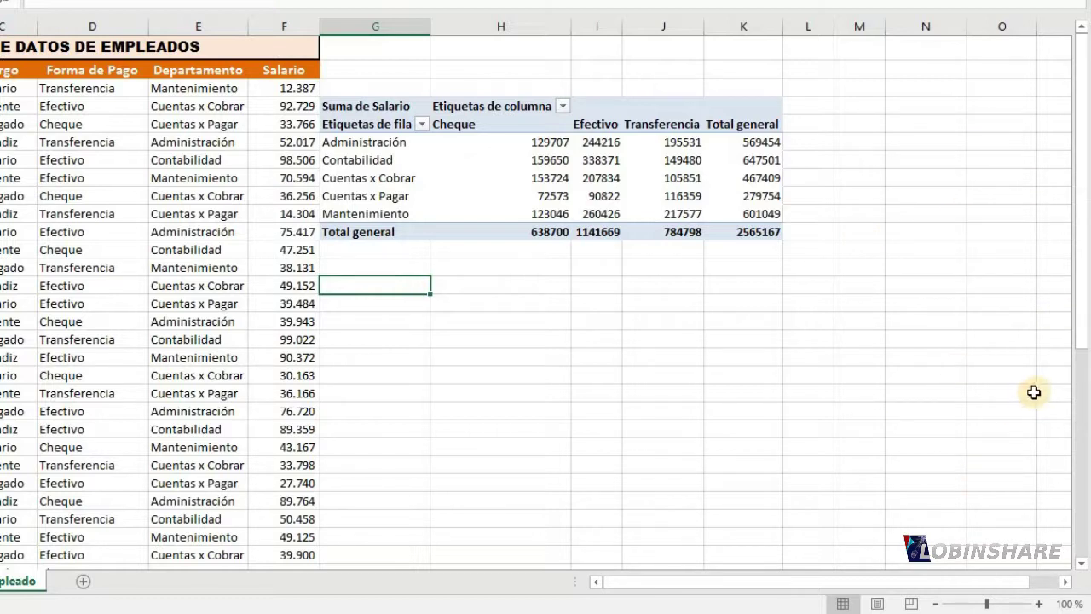
left_click(546, 174)
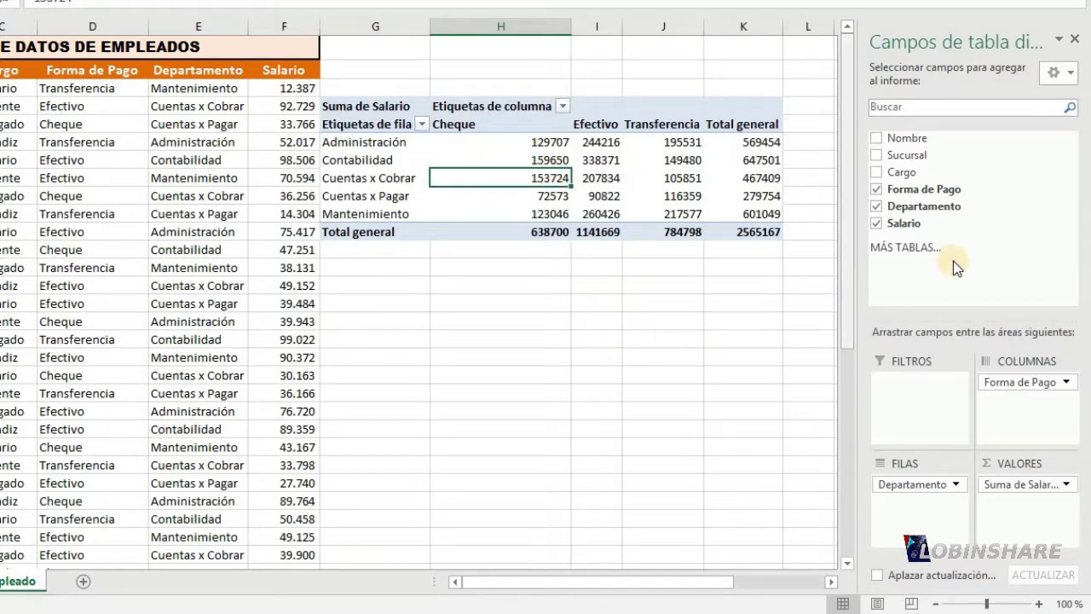
Hide the pivot field list and select cells outside and inside the table to check whether it stays hidden.
right_click(604, 164)
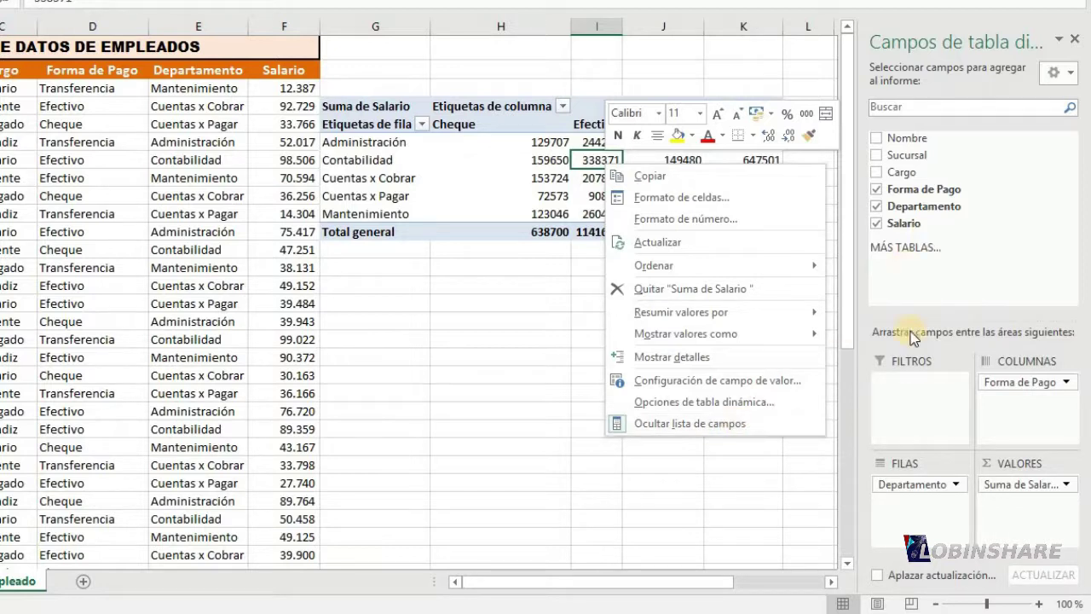
left_click(730, 423)
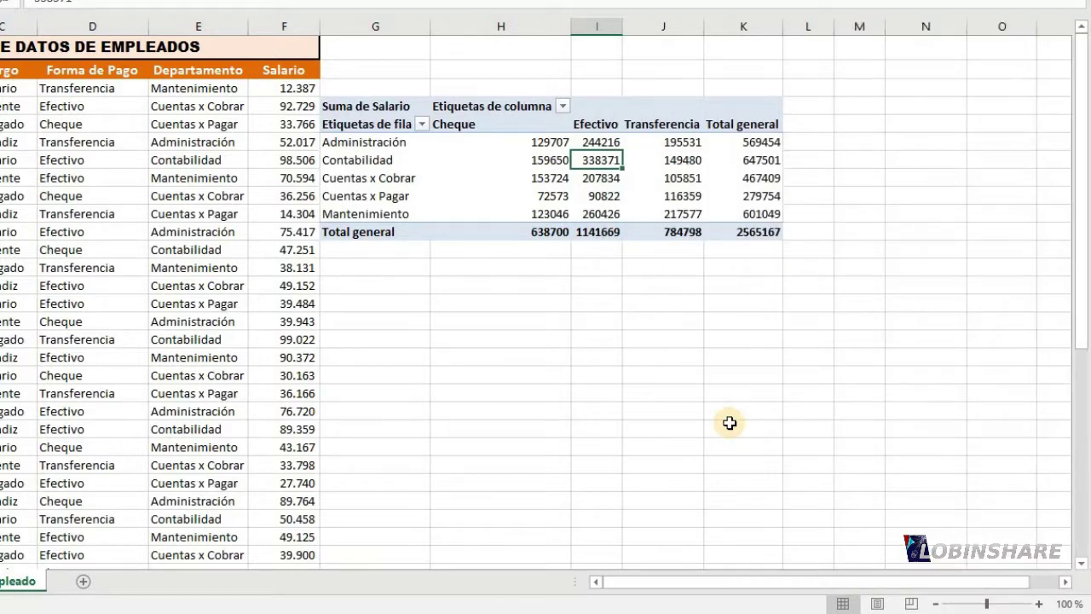
left_click(541, 375)
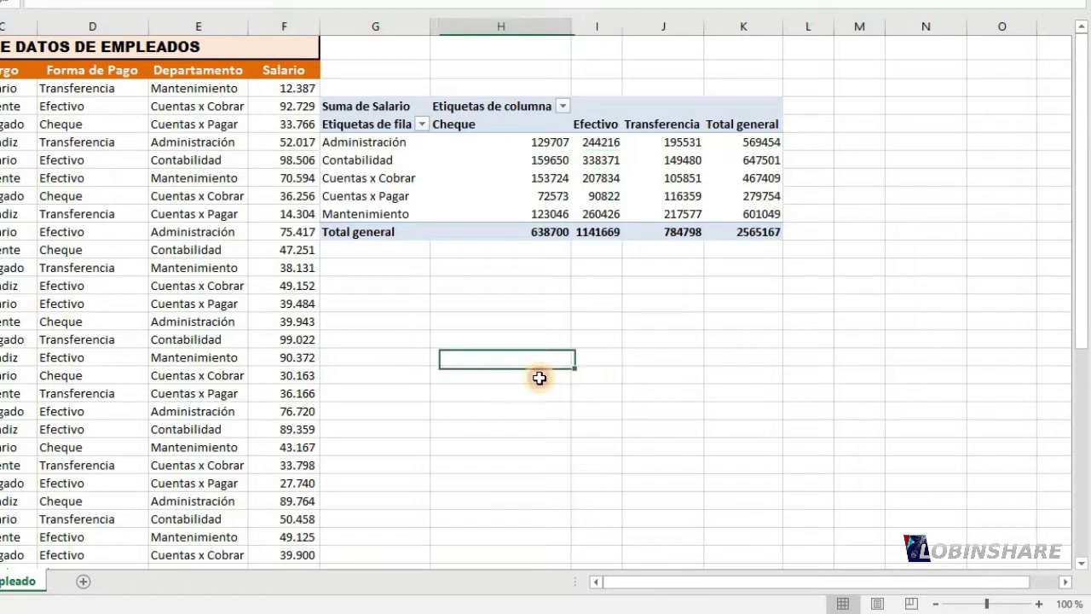
left_click(740, 308)
left_click(839, 233)
left_click(646, 219)
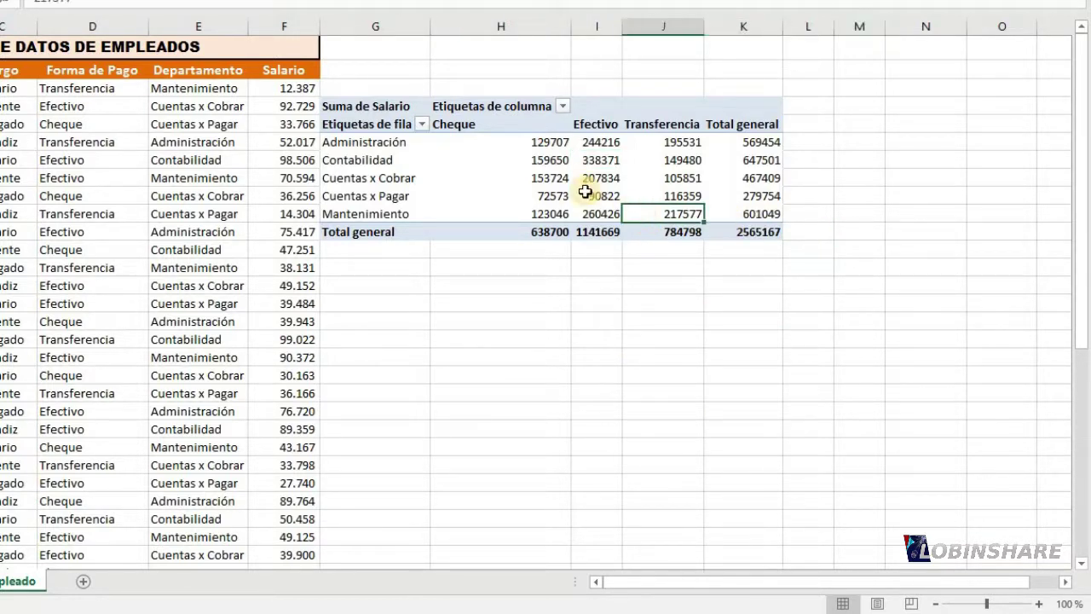
left_click(560, 181)
left_click(415, 142)
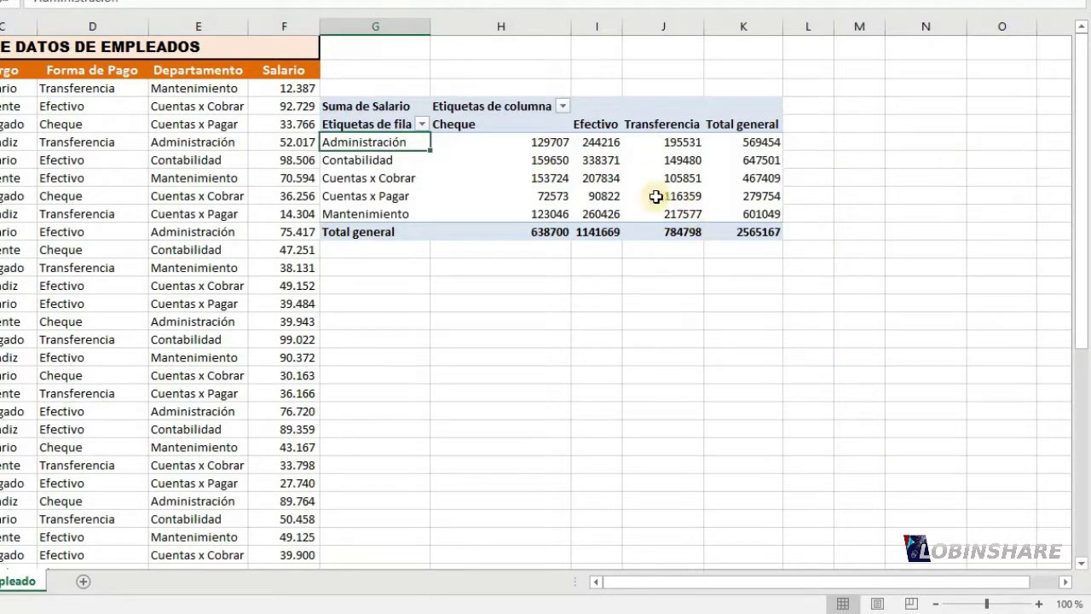
Show the pivot field list again and test it by selecting cells inside and outside the pivot table.
right_click(625, 172)
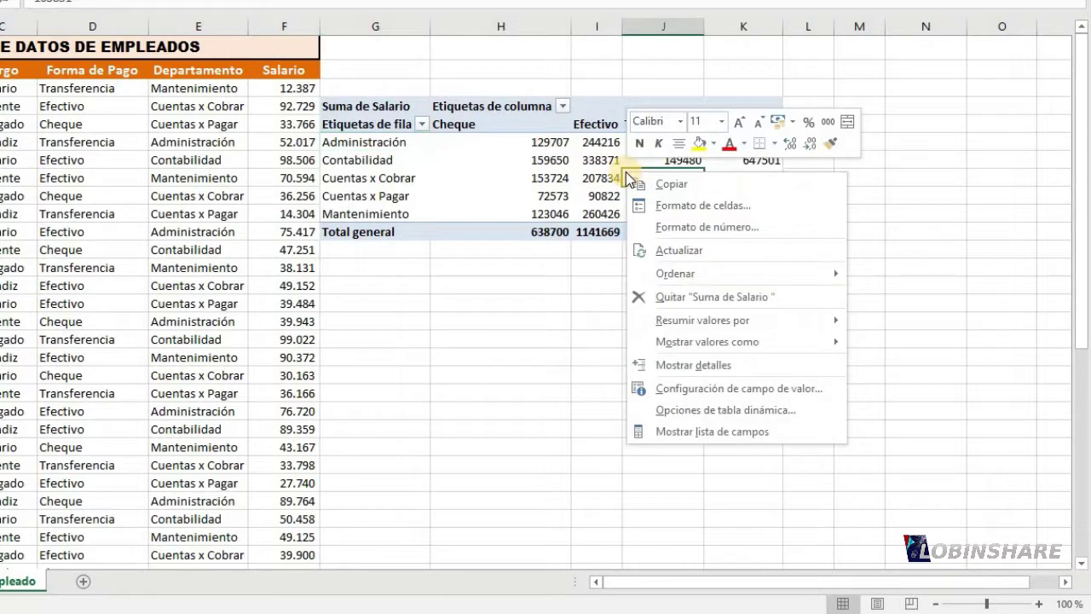
left_click(730, 433)
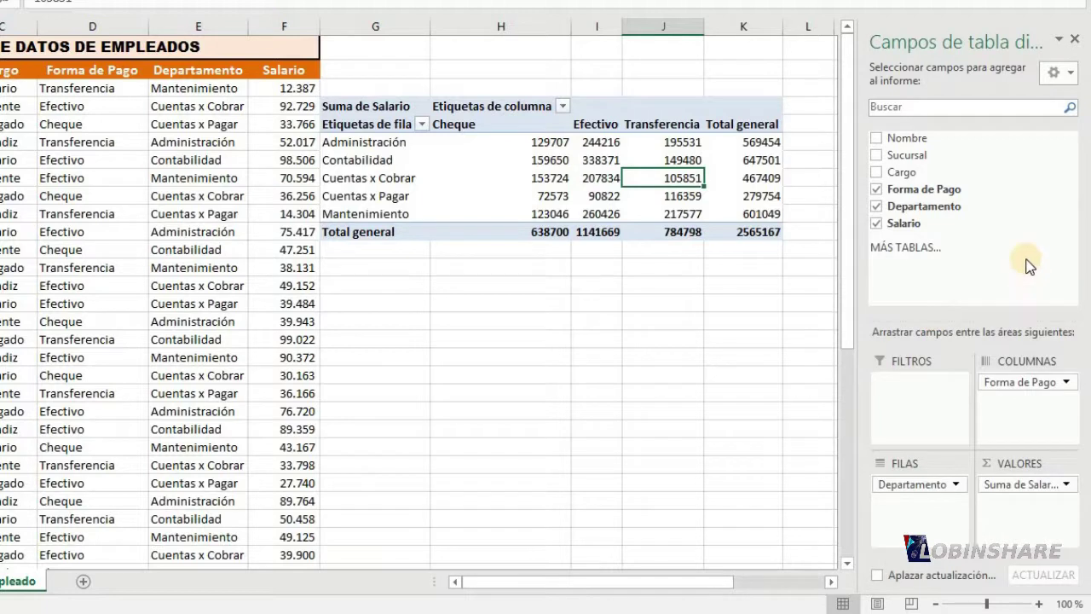
left_click(516, 194)
left_click(503, 315)
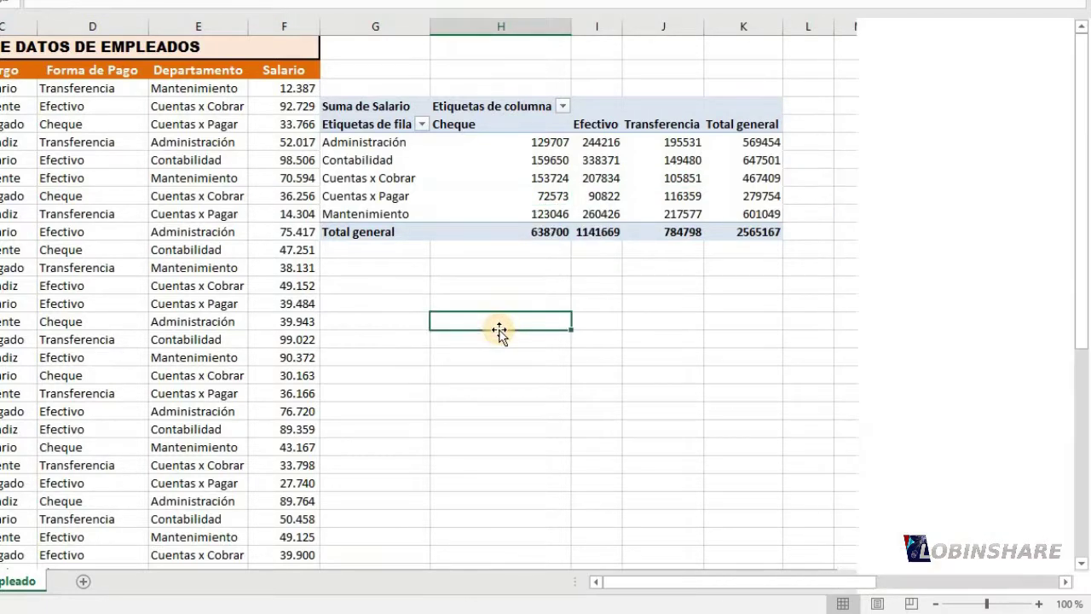
left_click(548, 174)
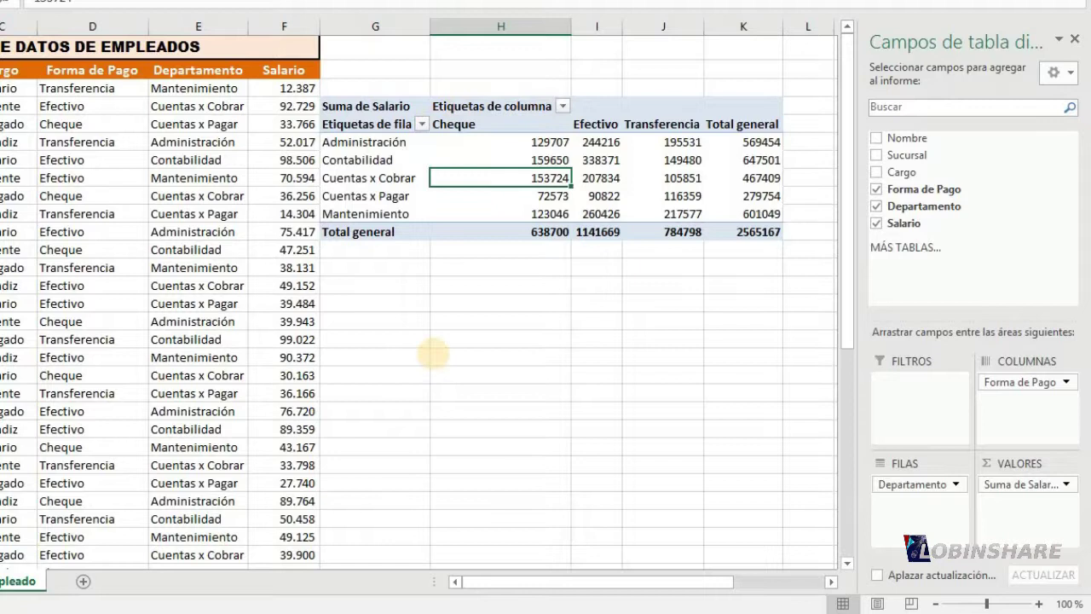
Rename the pivot table's row labels header to Departamentos and narrow column H to about the width of its values.
left_click(379, 129)
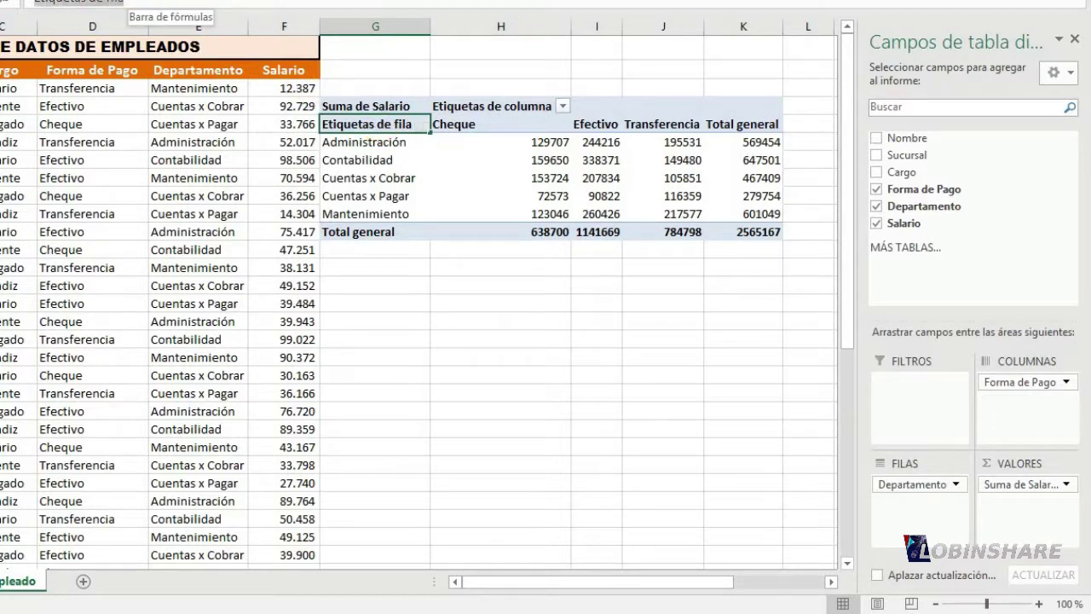
left_click(119, 3)
type("D")
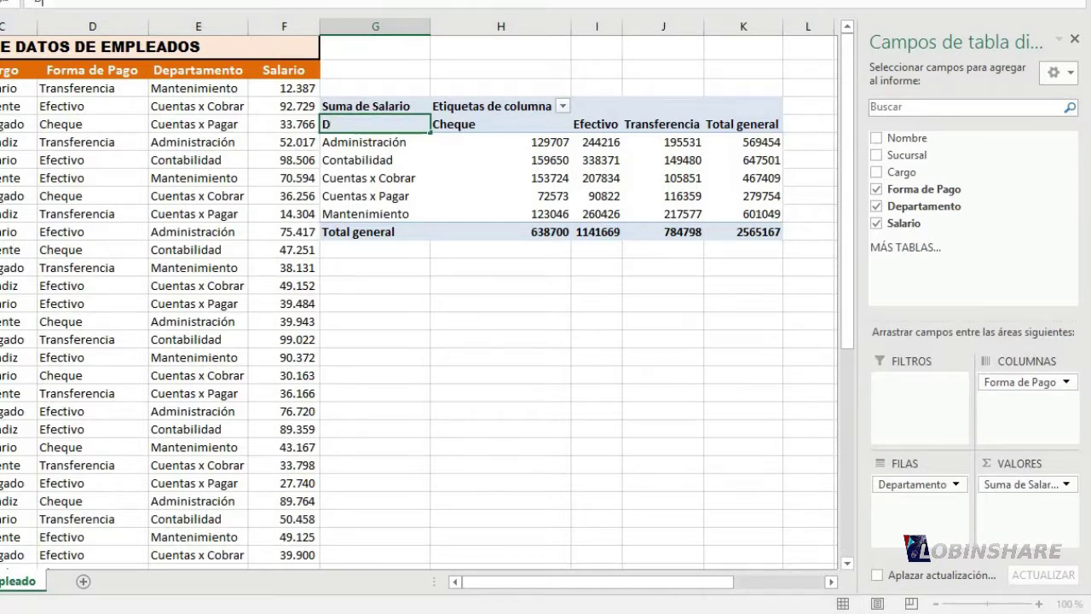
type("epartamentos")
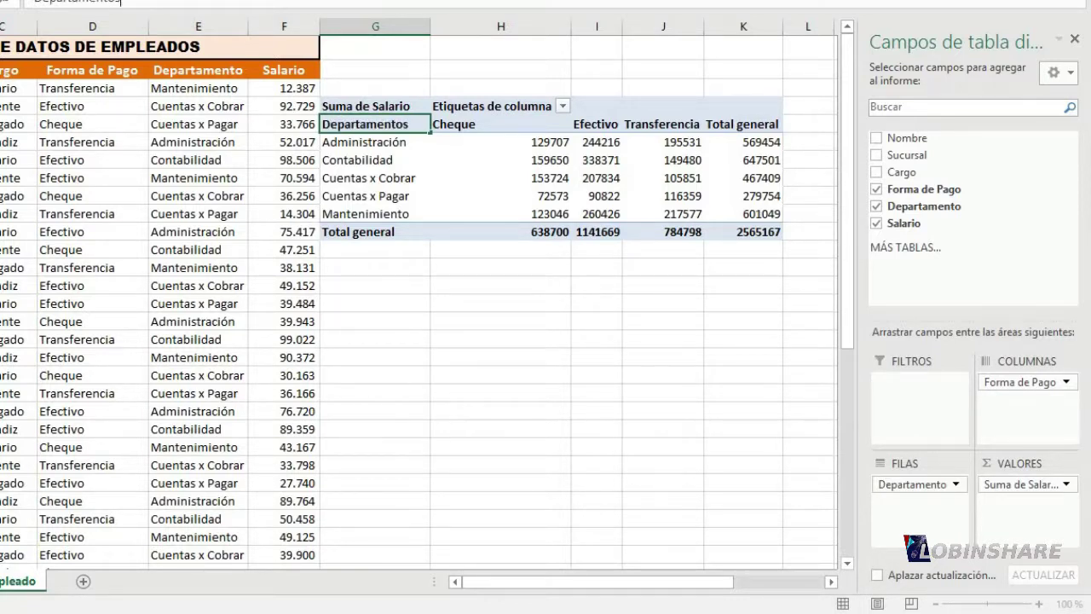
key("Return")
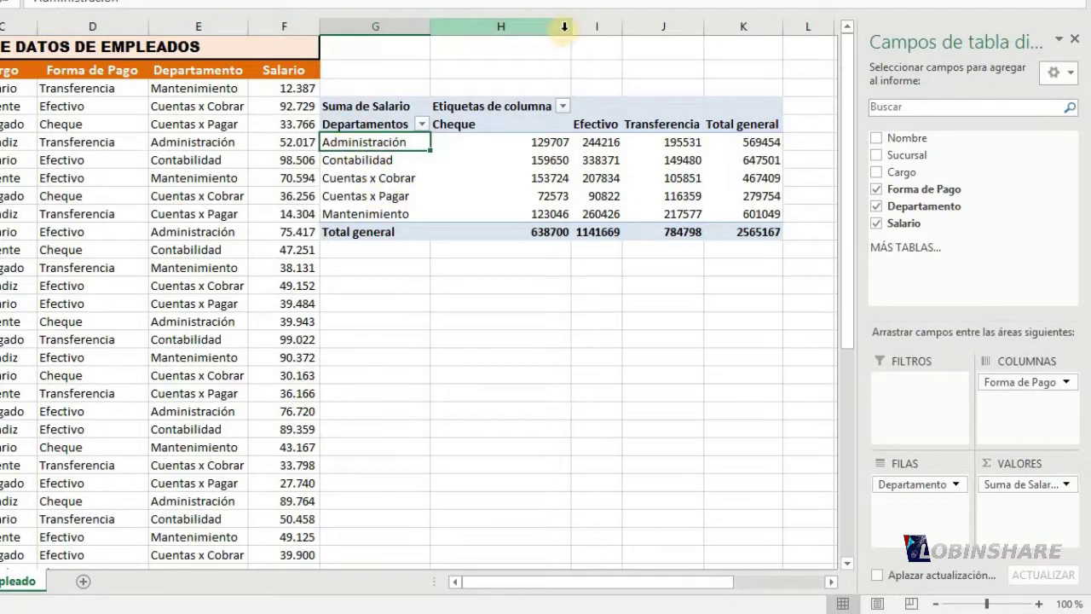
left_click_drag(569, 27, 481, 28)
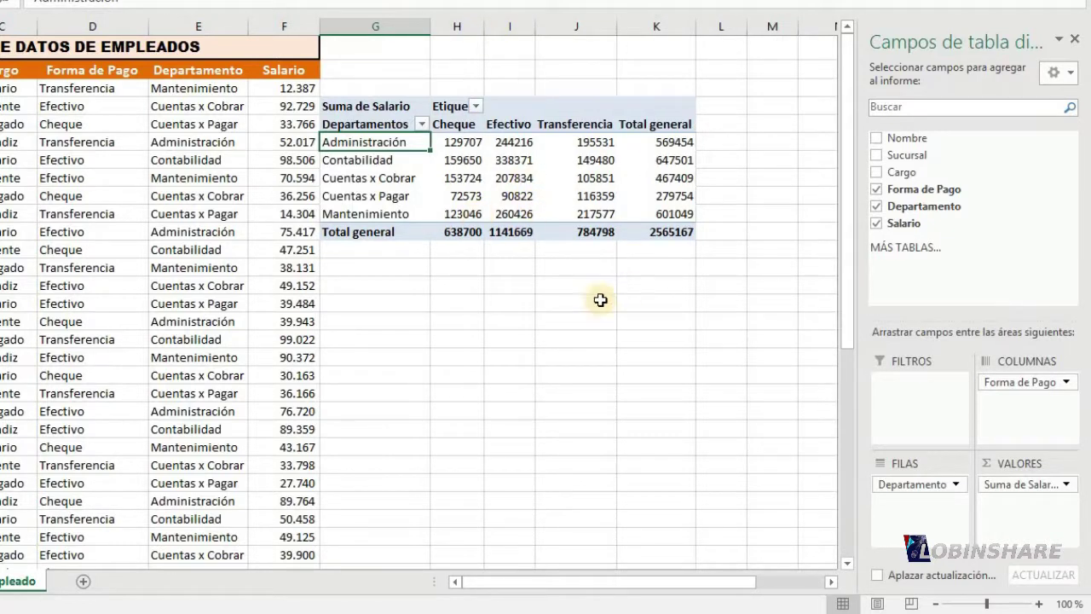
Look through the row and column filter options, and filter Contabilidad and Mantenimiento out of the department rows.
left_click(423, 121)
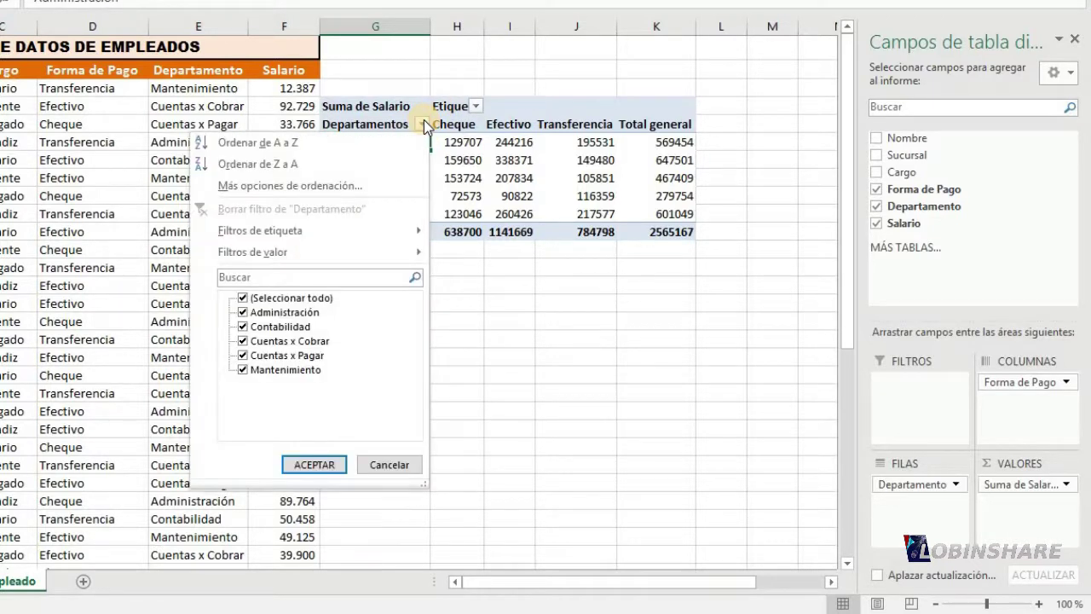
left_click(478, 98)
left_click(478, 106)
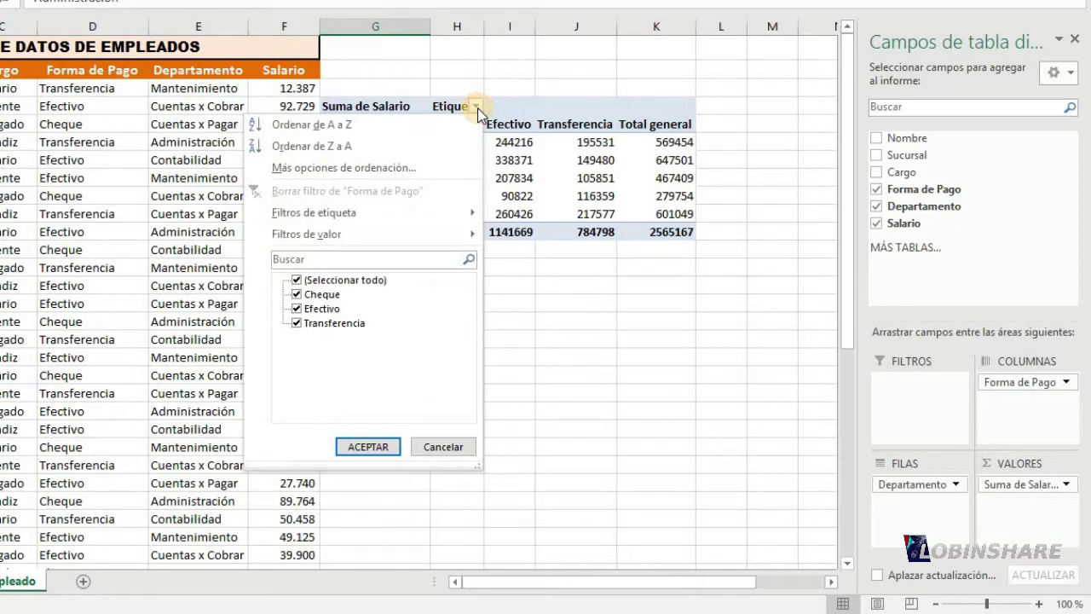
left_click(477, 106)
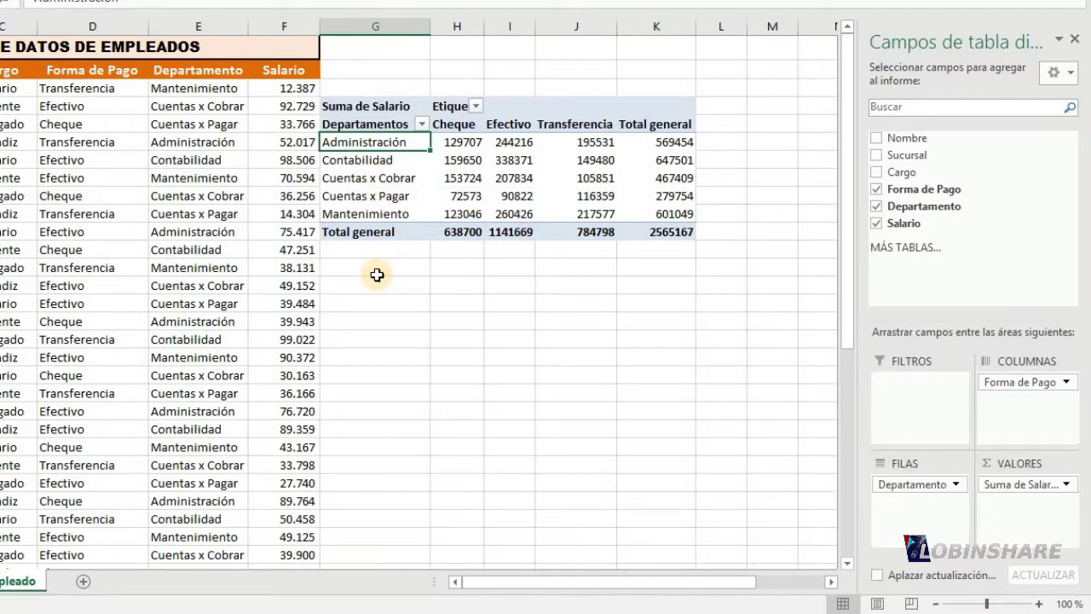
left_click(422, 123)
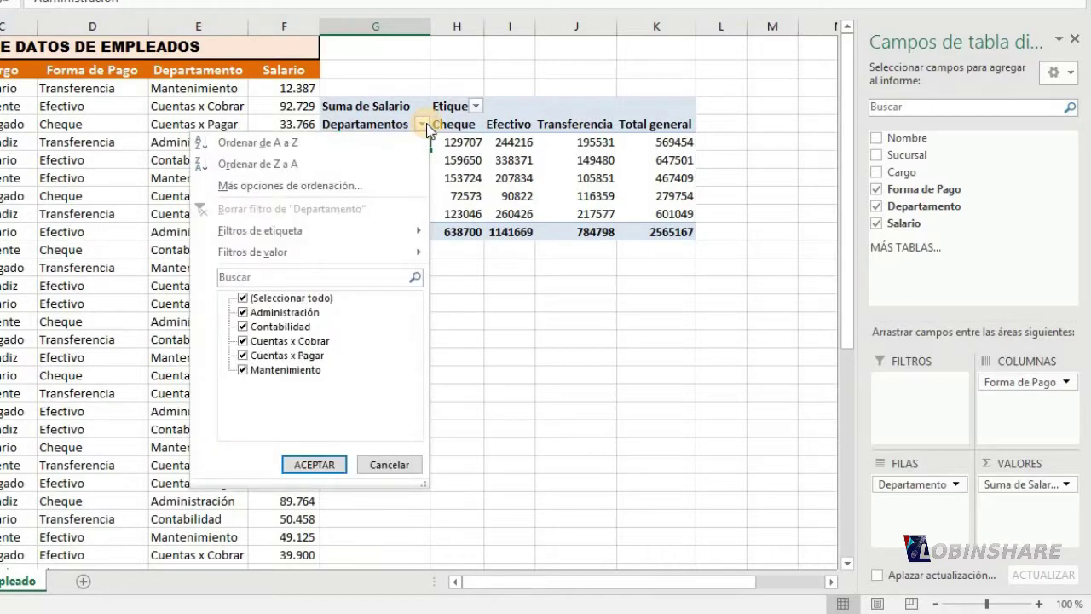
left_click(243, 328)
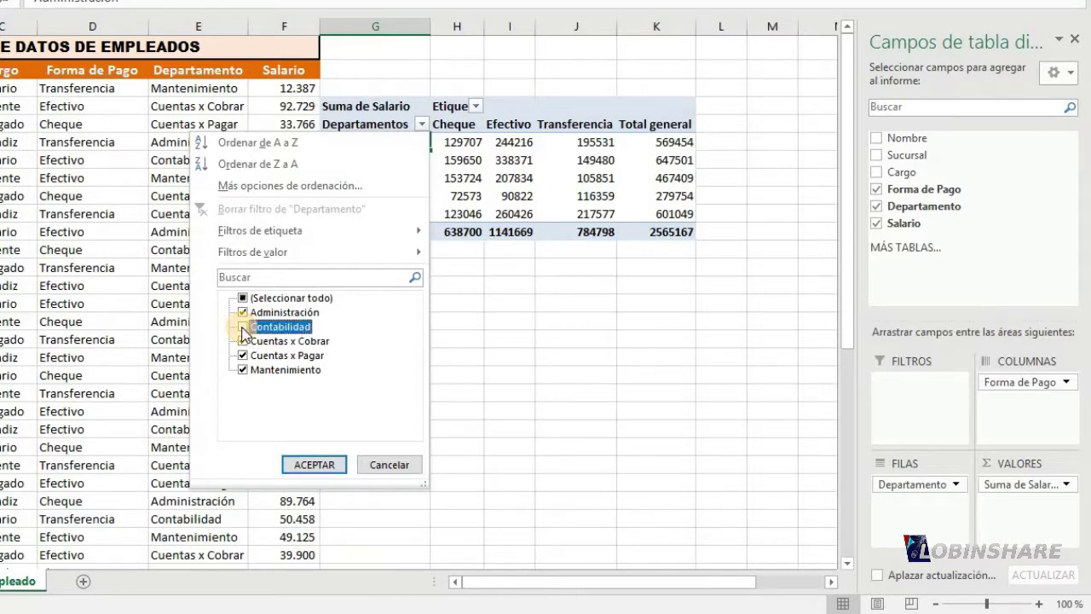
left_click(312, 467)
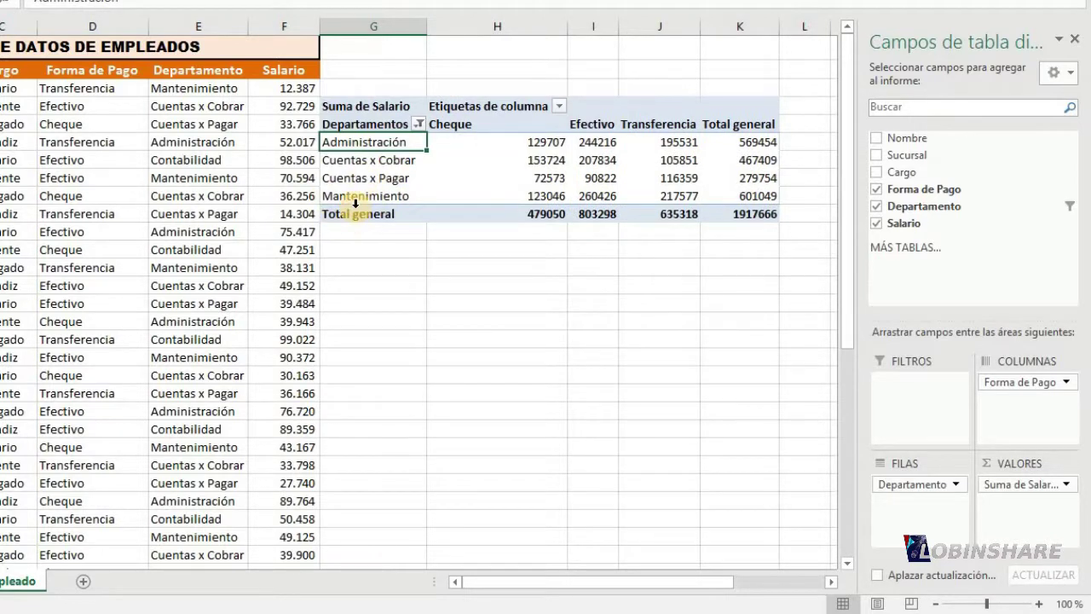
left_click(418, 123)
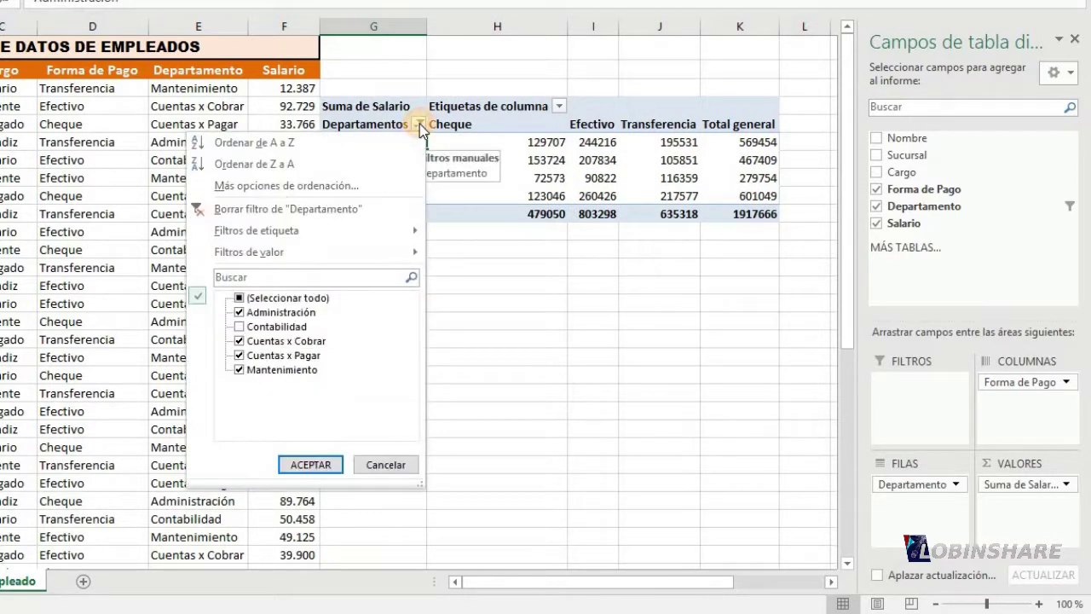
left_click(240, 370)
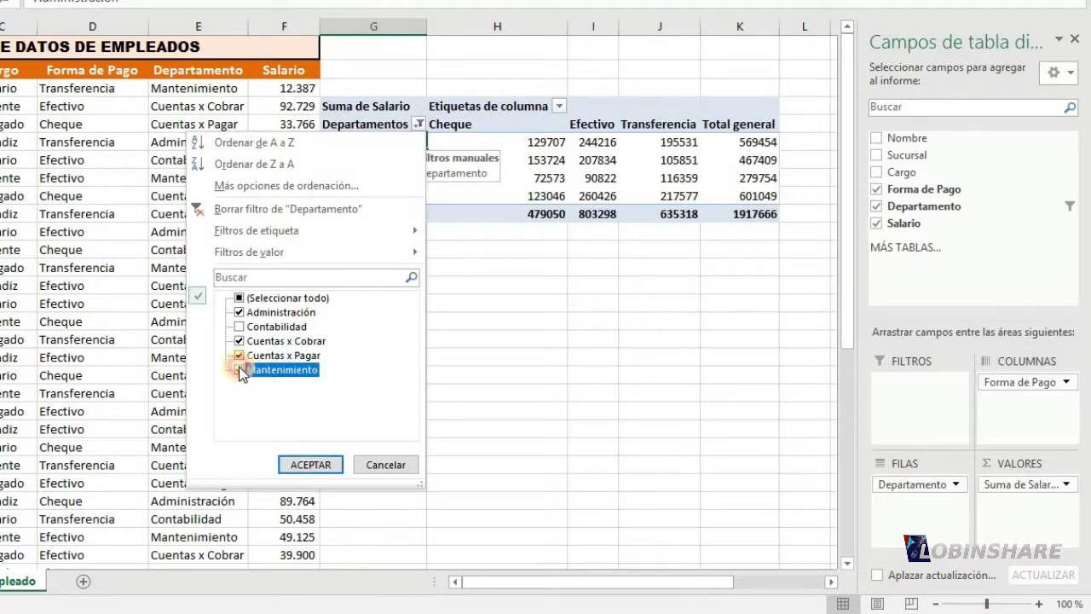
left_click(305, 462)
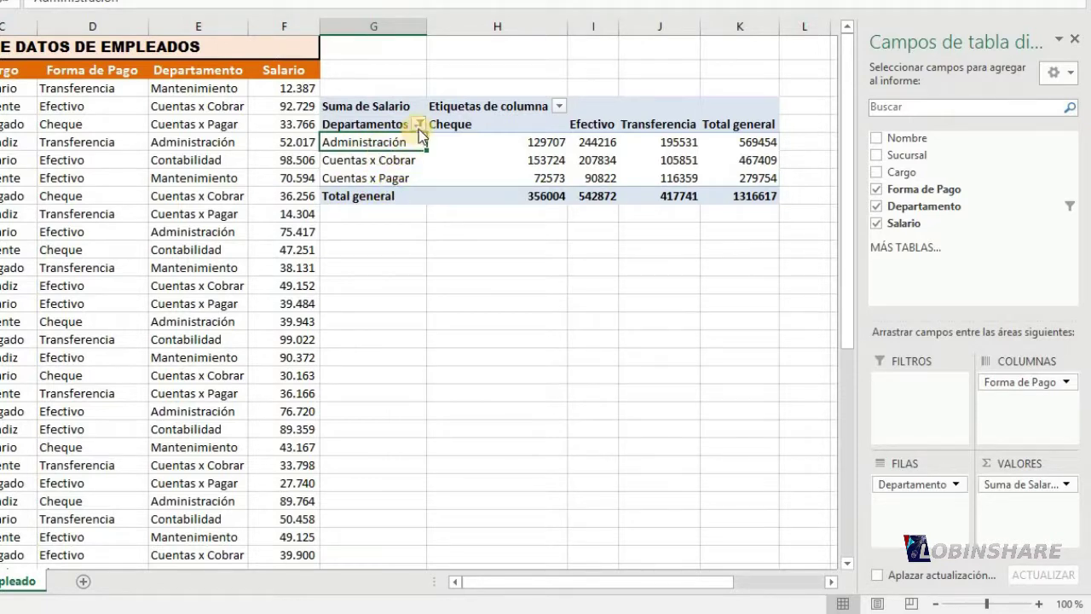
Include Contabilidad and Mantenimiento in the department filter again.
left_click(418, 127)
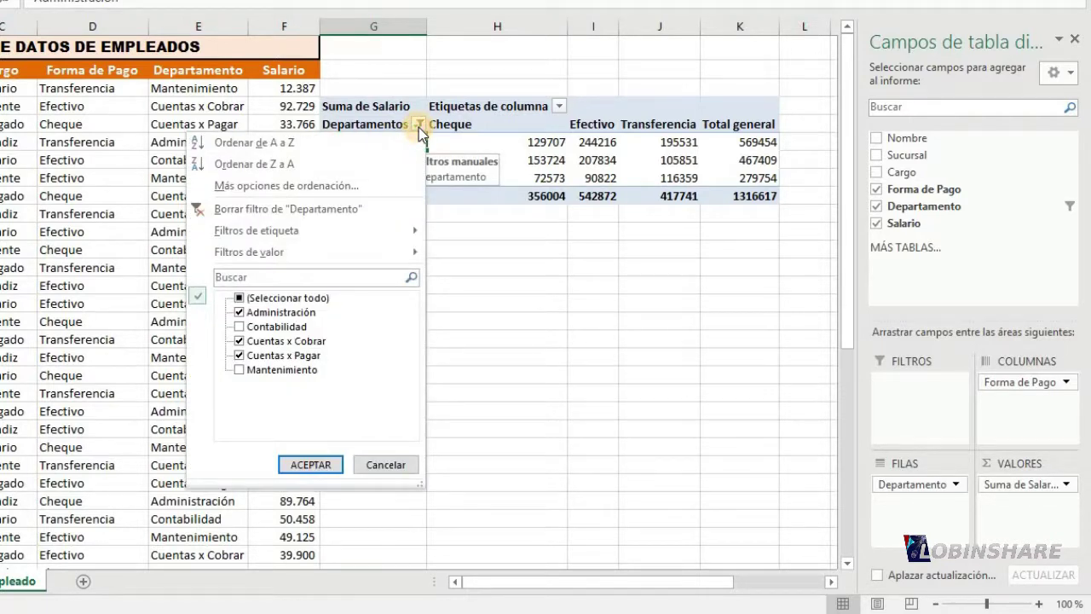
left_click(241, 327)
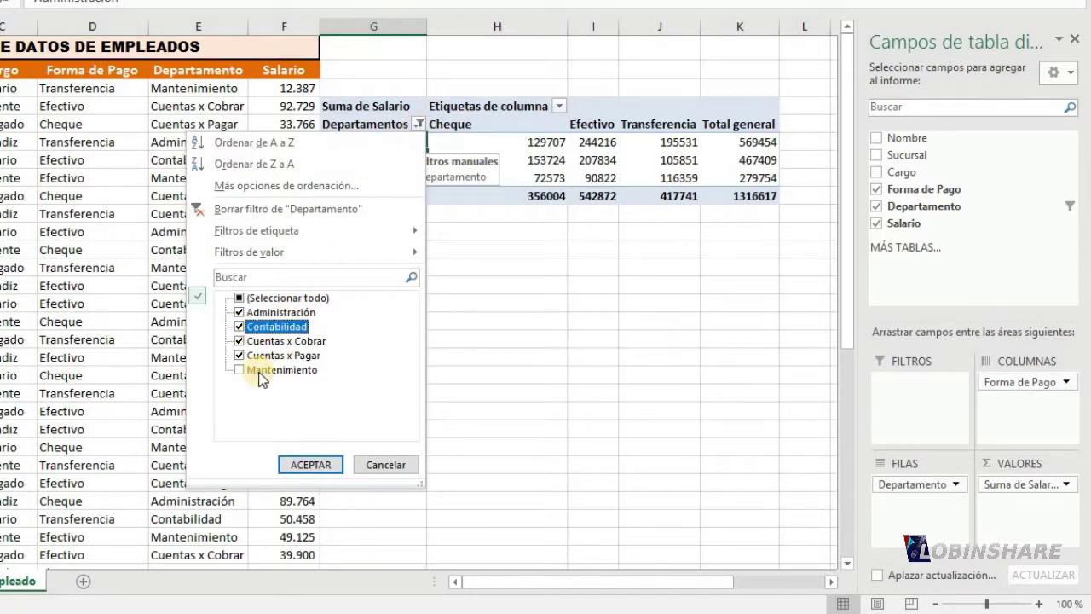
left_click(241, 370)
left_click(322, 461)
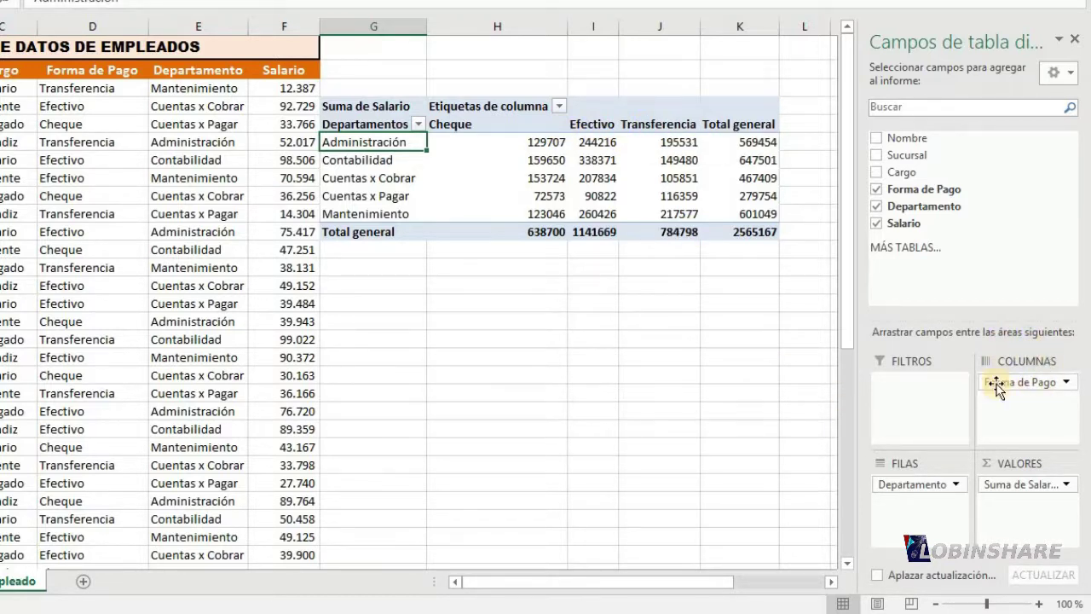
Review the Cheque, Efectivo and Transferencia column headings, and filter Transferencia out of the payment method columns.
left_click(491, 125)
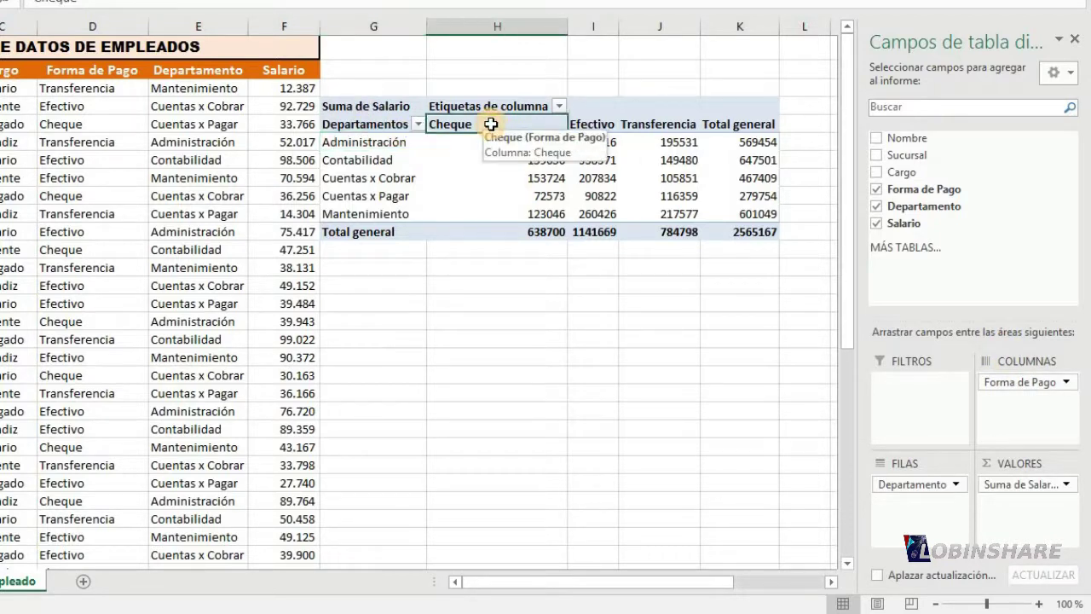
left_click(591, 123)
left_click(643, 123)
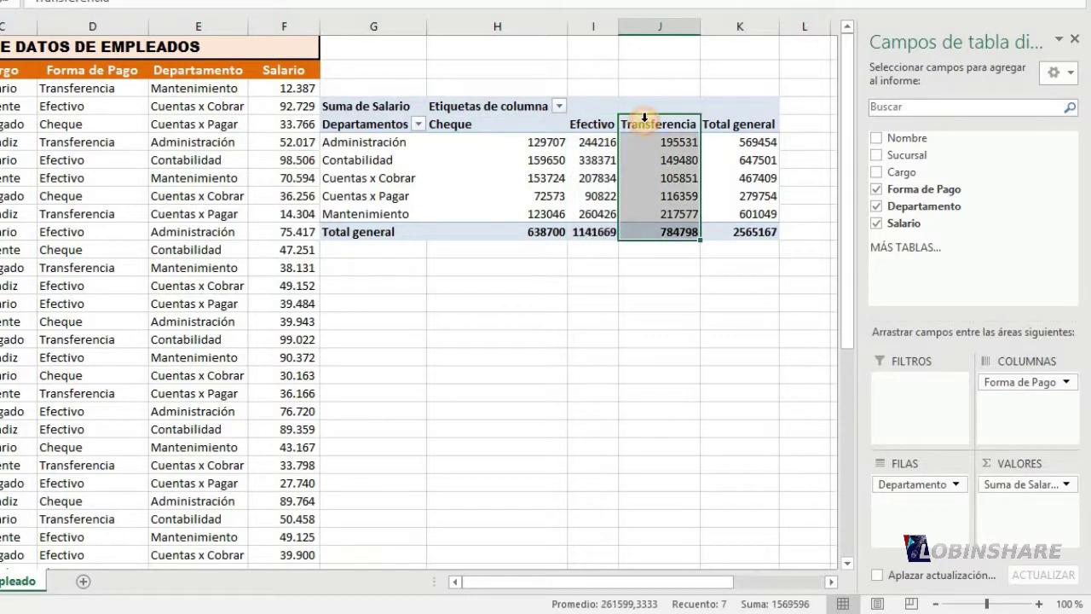
left_click(512, 126)
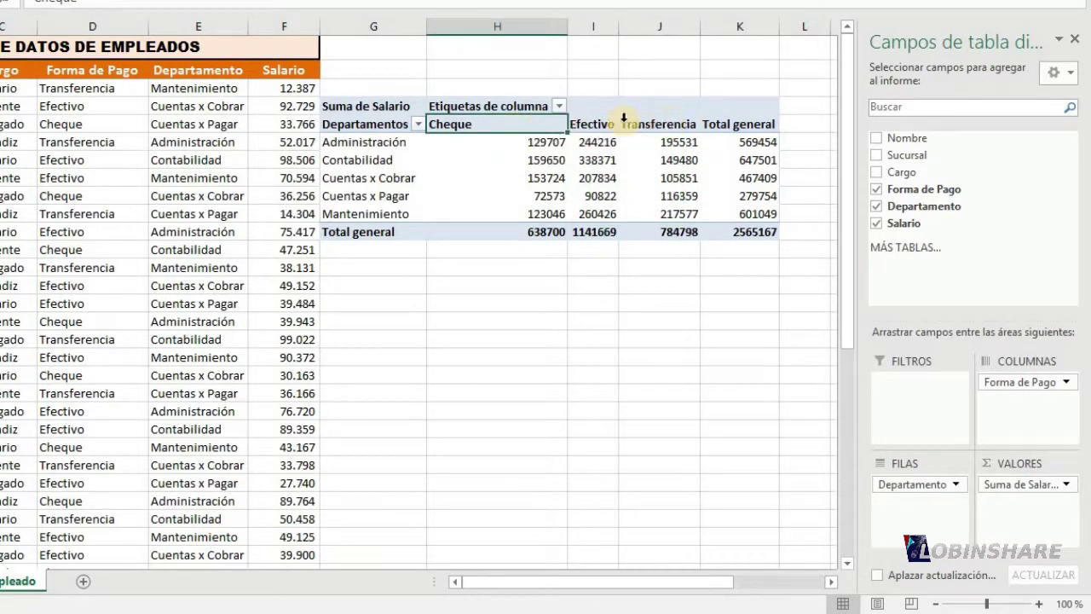
left_click(558, 106)
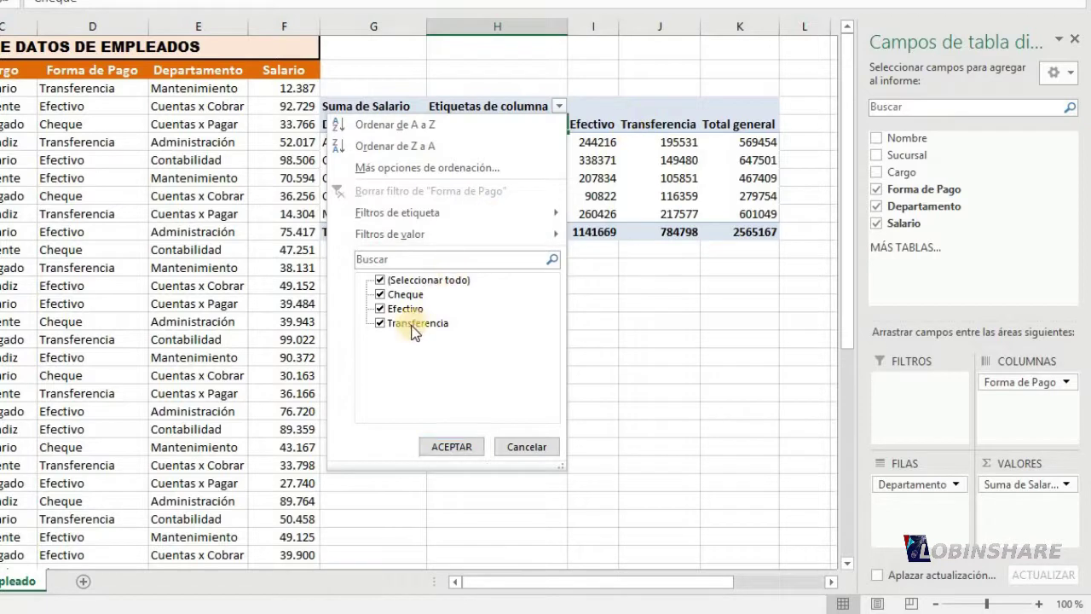
left_click(381, 323)
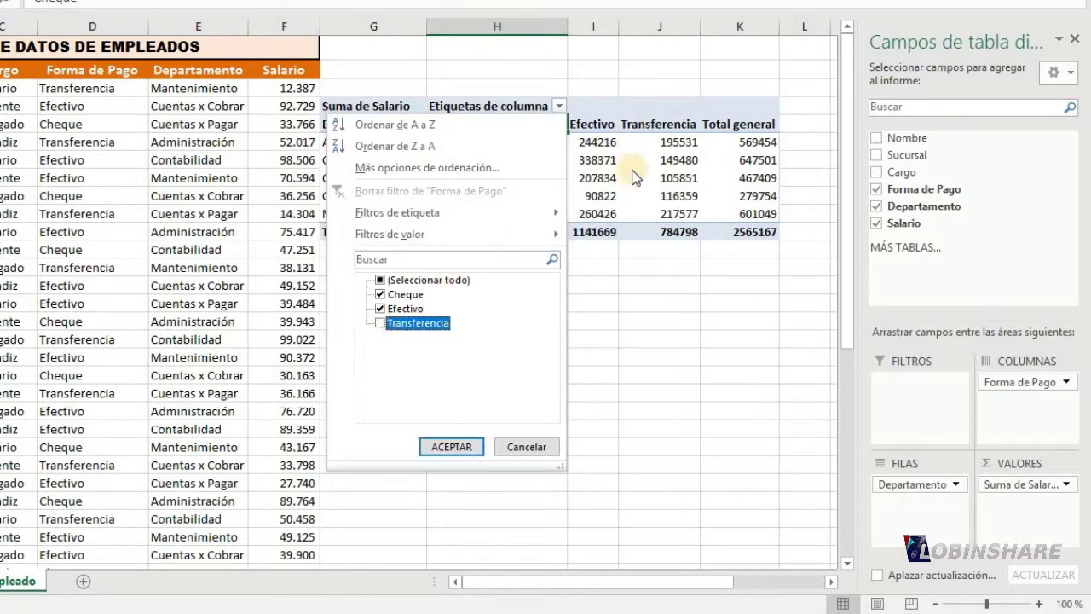
left_click(457, 447)
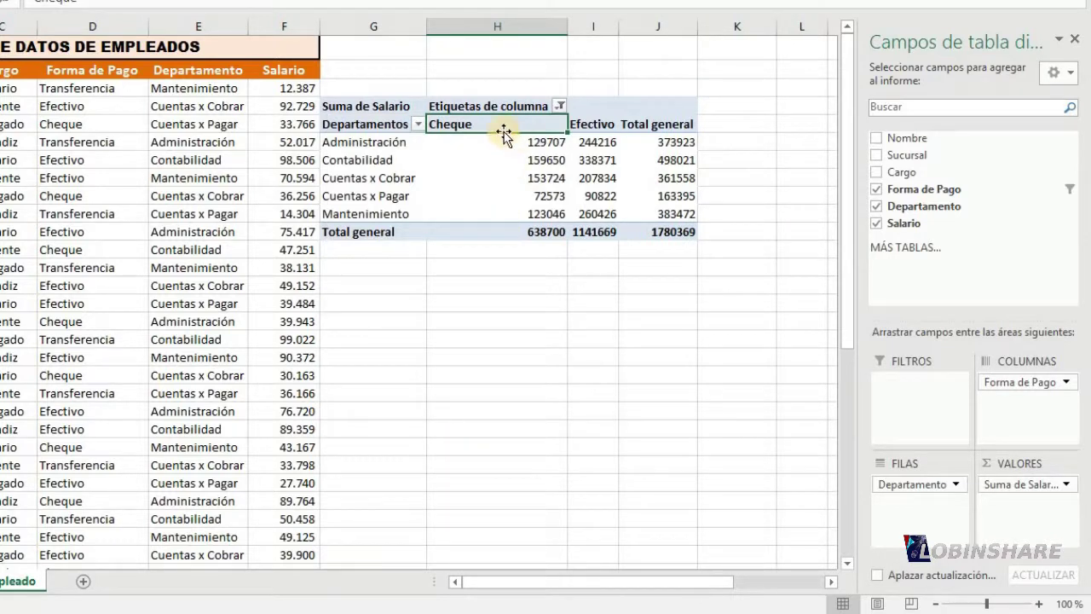
Include Transferencia in the payment method column filter again.
left_click(560, 105)
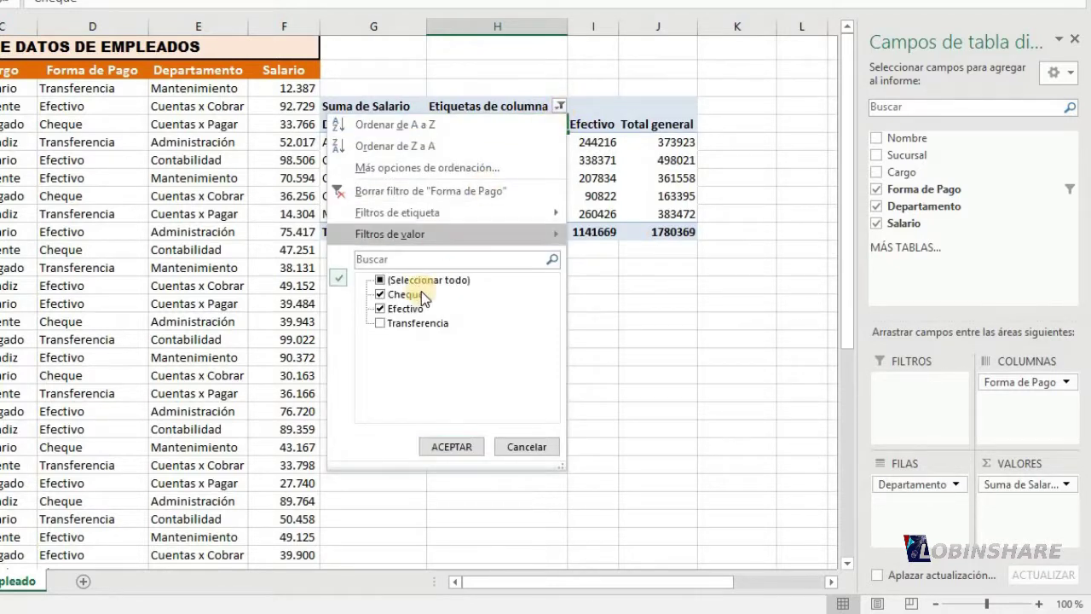
left_click(381, 324)
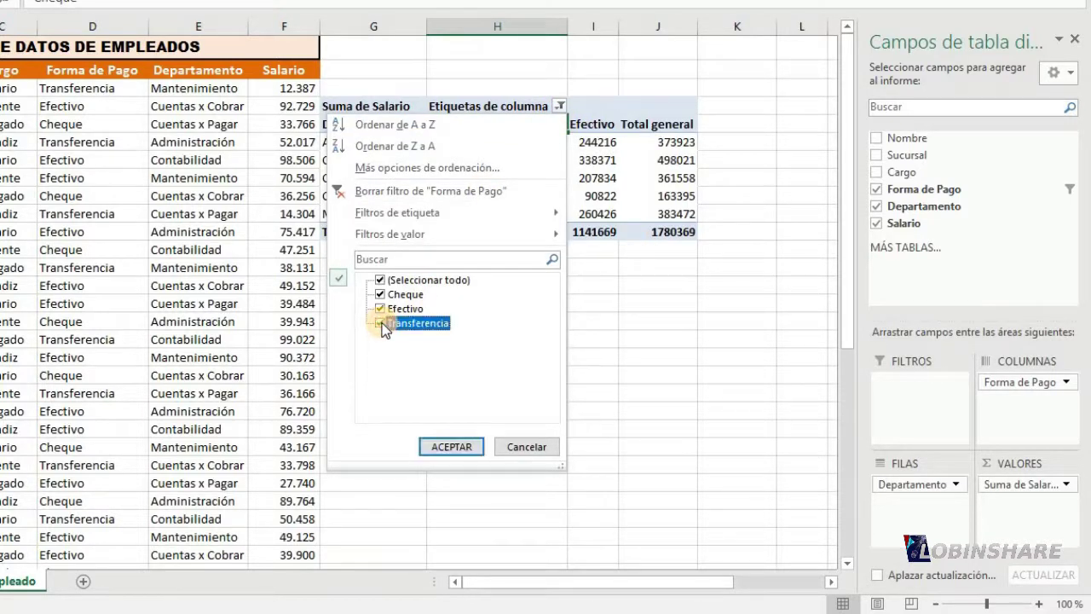
left_click(462, 447)
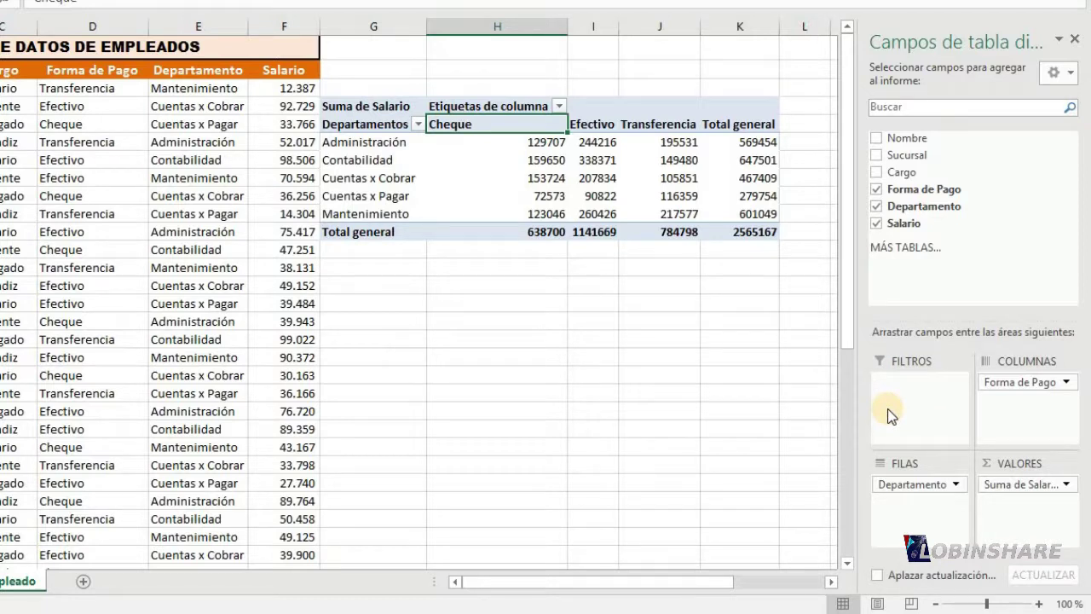
Open the Departamentos row filter and the payment method column filter to view their options, leaving both unchanged.
left_click(441, 143)
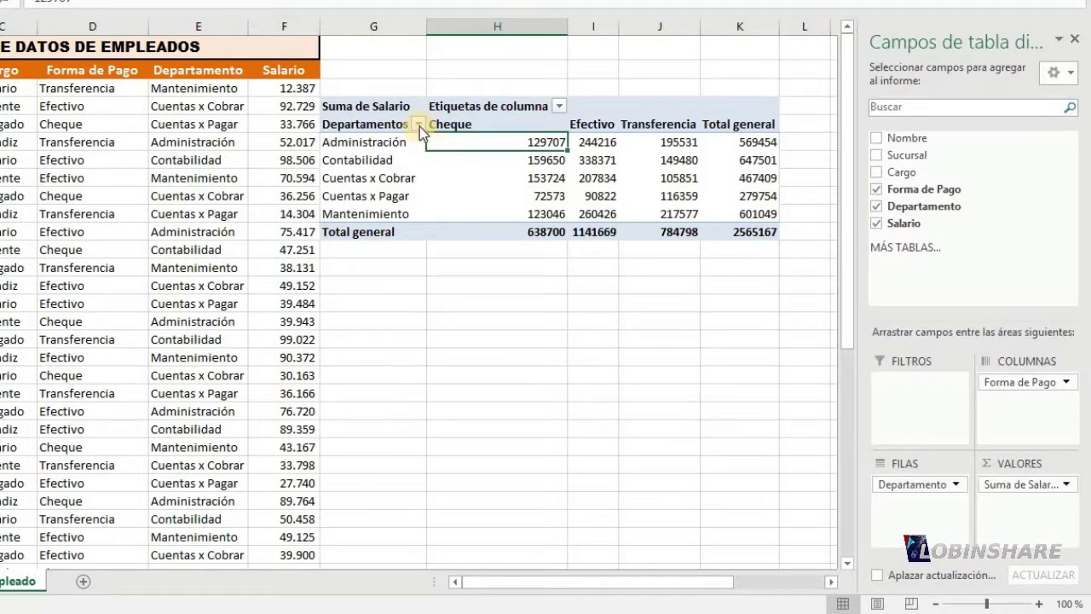
left_click(418, 126)
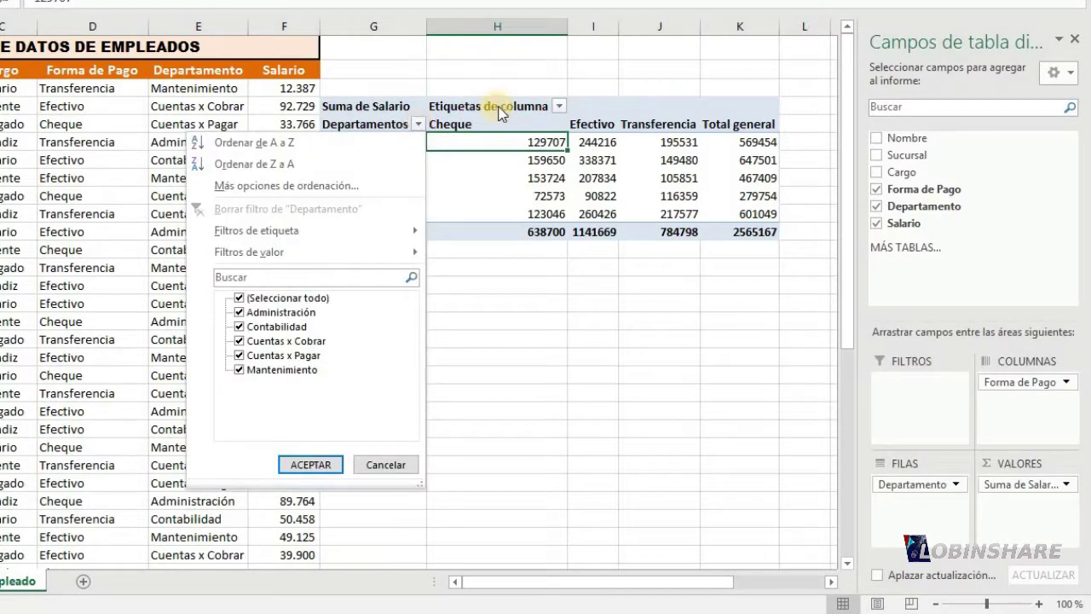
left_click(559, 106)
left_click(559, 105)
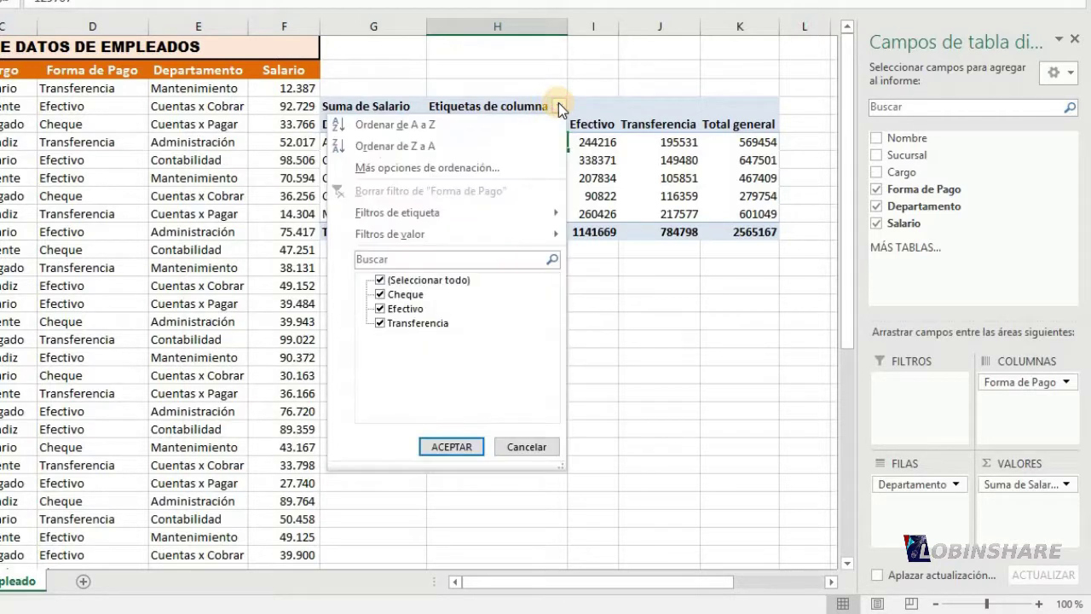
left_click(558, 104)
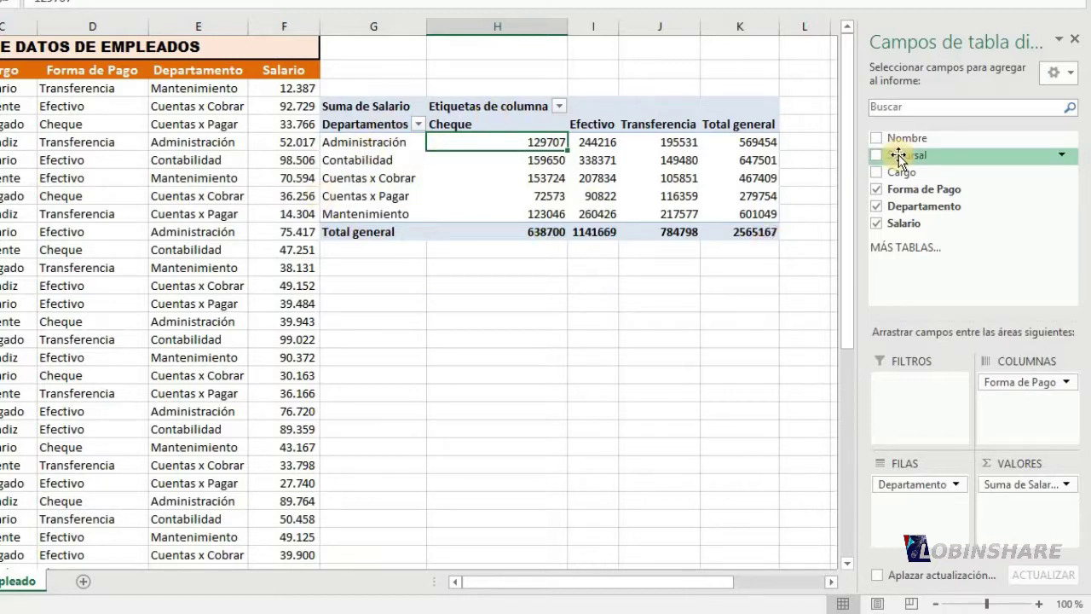
Add the Sucursal field as a report filter above the pivot table and view its available branches.
left_click_drag(932, 160, 904, 391)
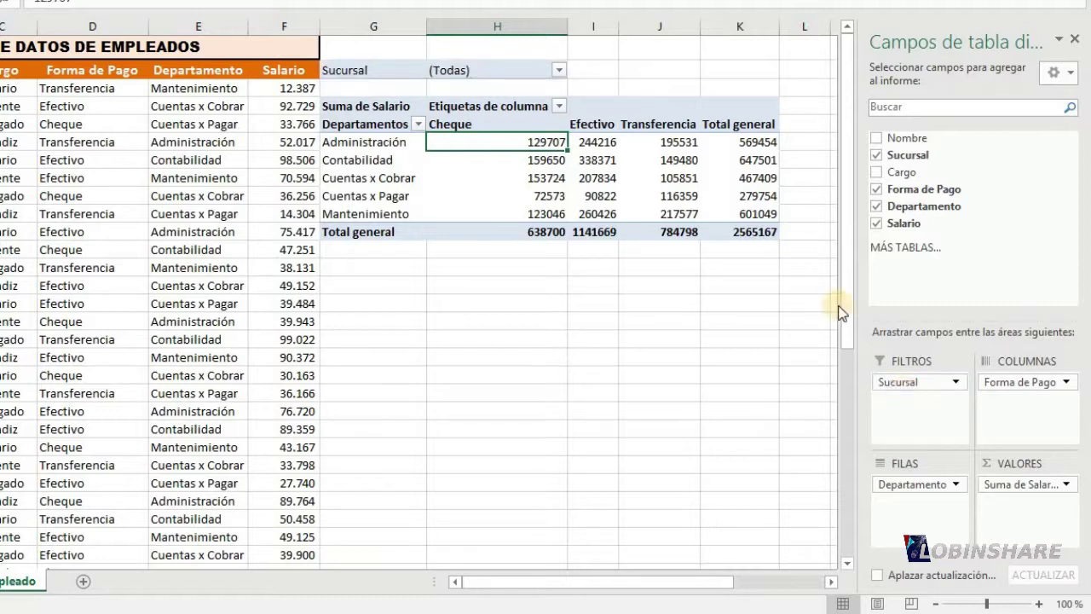
left_click(560, 70)
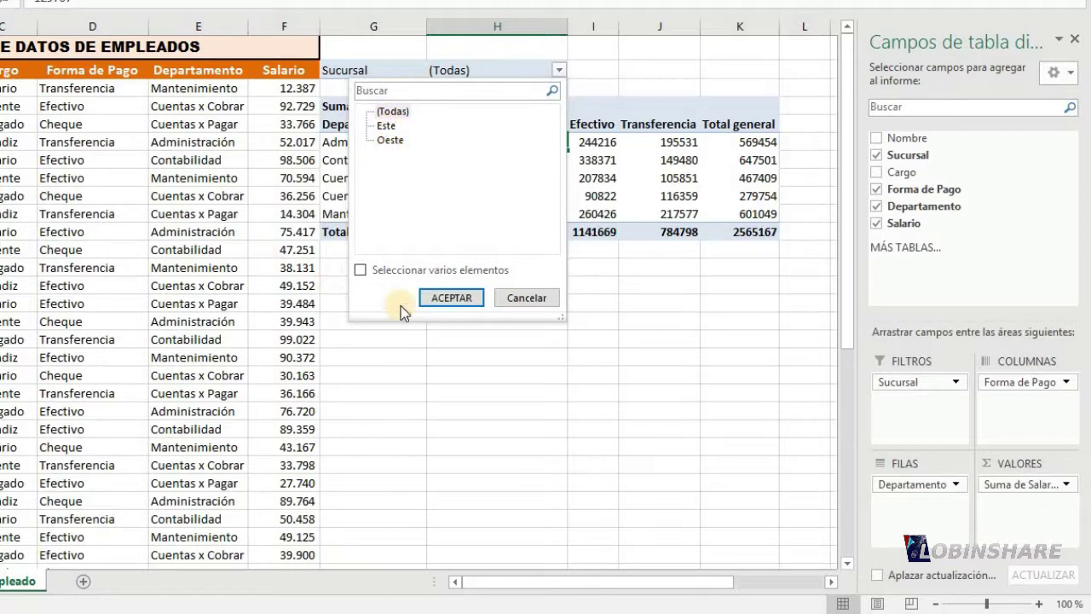
left_click(541, 302)
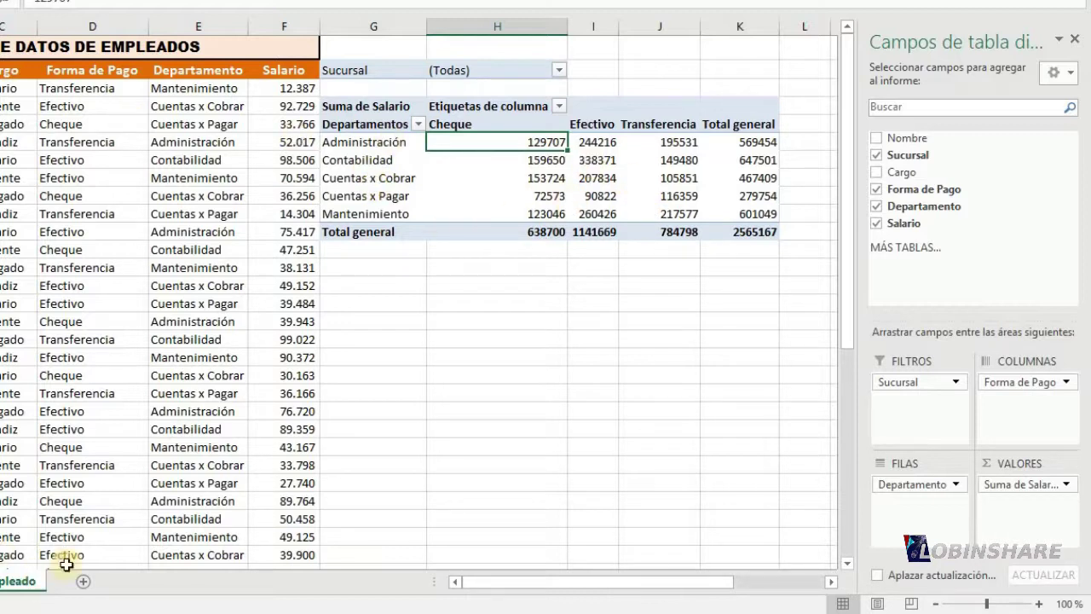
Filter the pivot table to the Este branch with the Sucursal report filter.
left_click(559, 75)
left_click(388, 126)
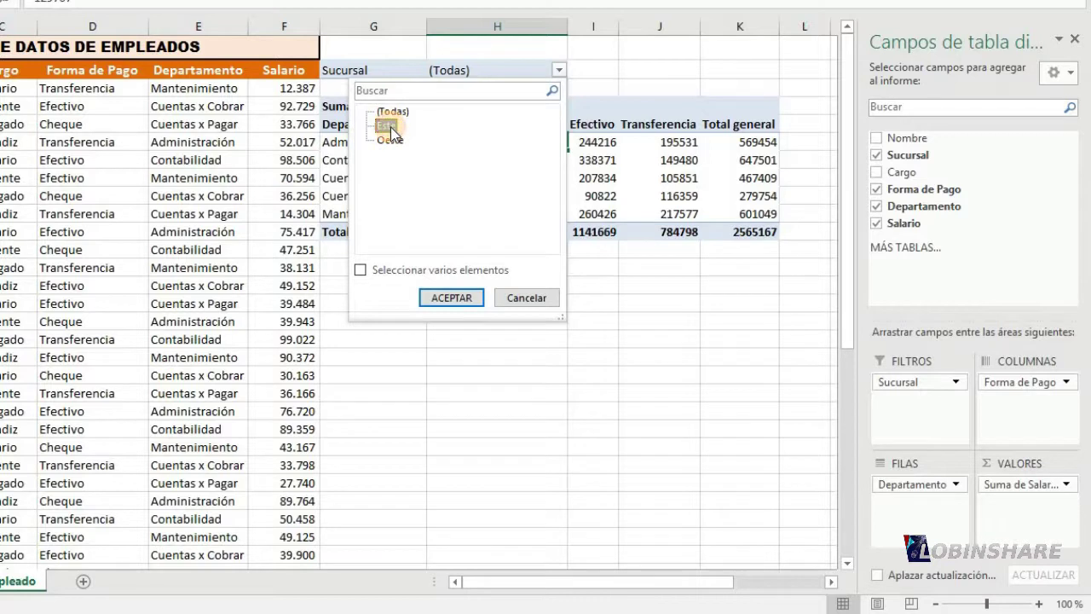
left_click(451, 300)
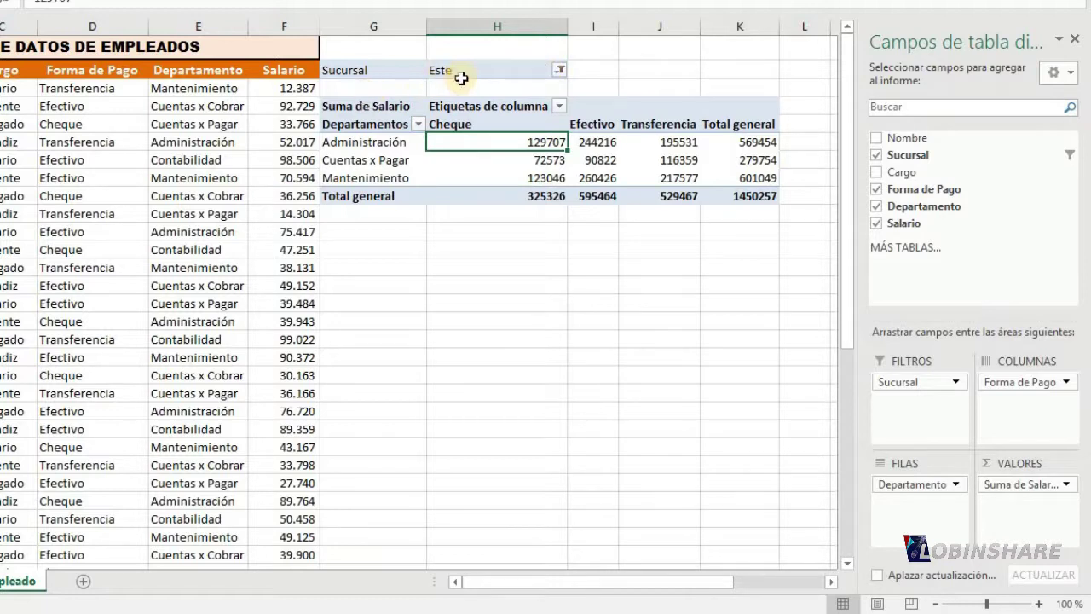
Switch the Sucursal report filter to the Oeste branch.
left_click(560, 72)
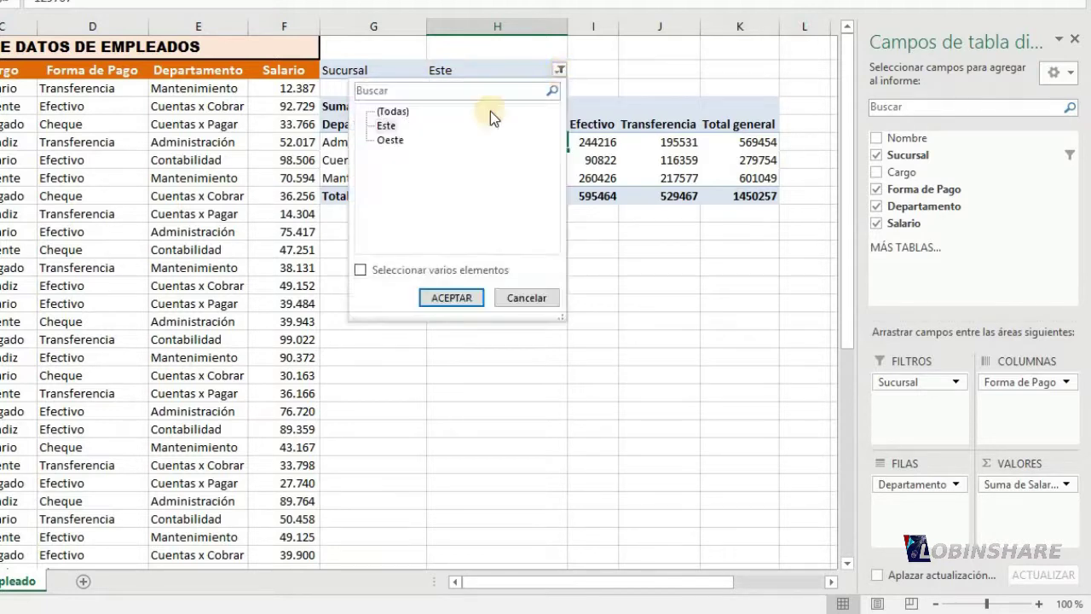
left_click(393, 140)
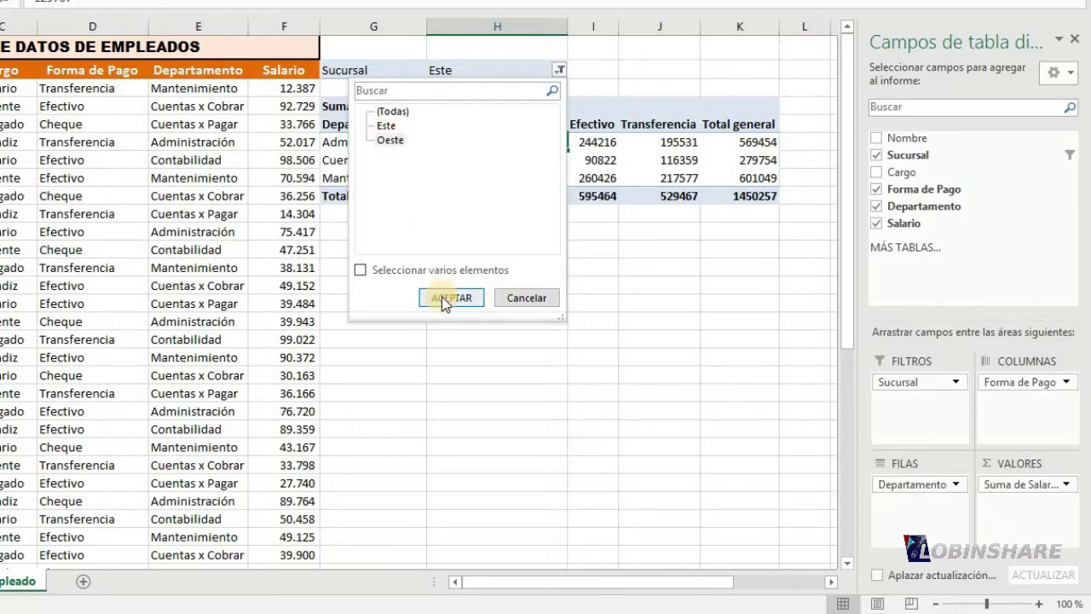
left_click(447, 298)
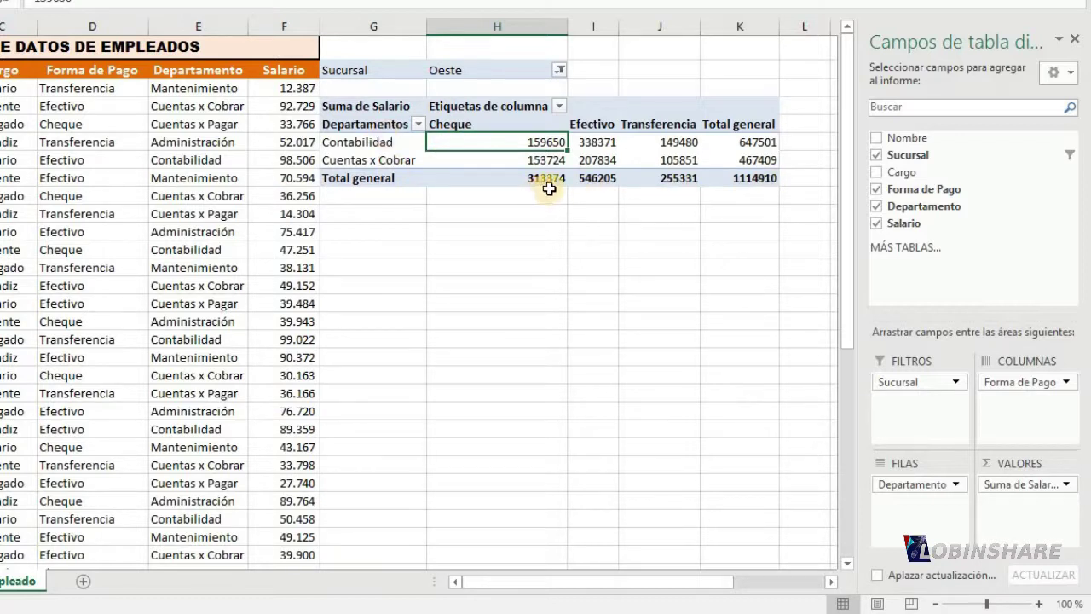
Reset the Sucursal report filter to (Todas), and replace Sucursal with Cargo as the report filter field.
left_click(560, 71)
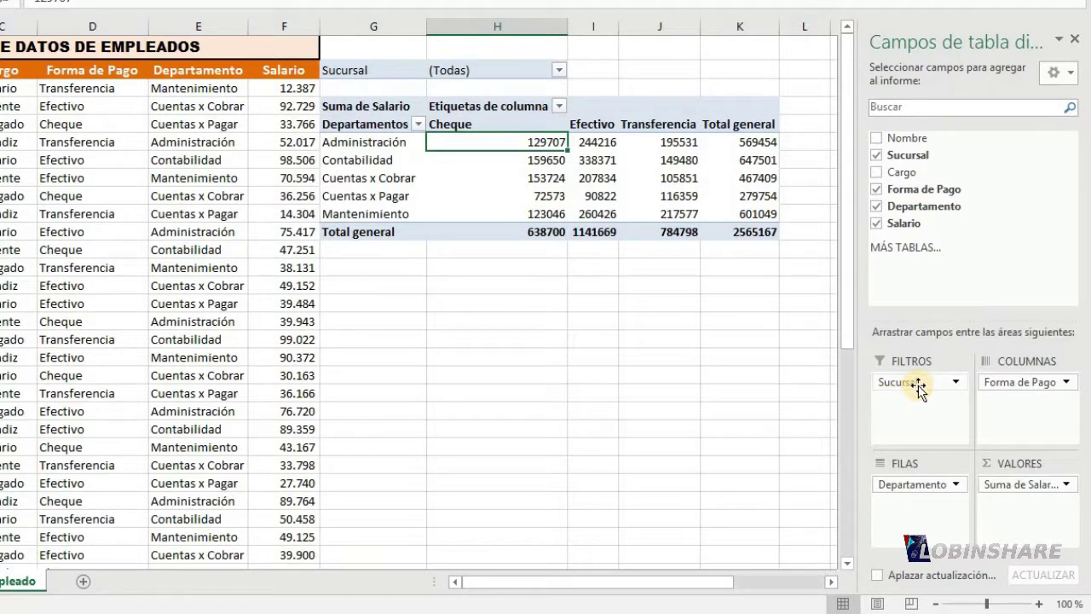
left_click_drag(918, 385, 929, 254)
left_click_drag(901, 171, 906, 255)
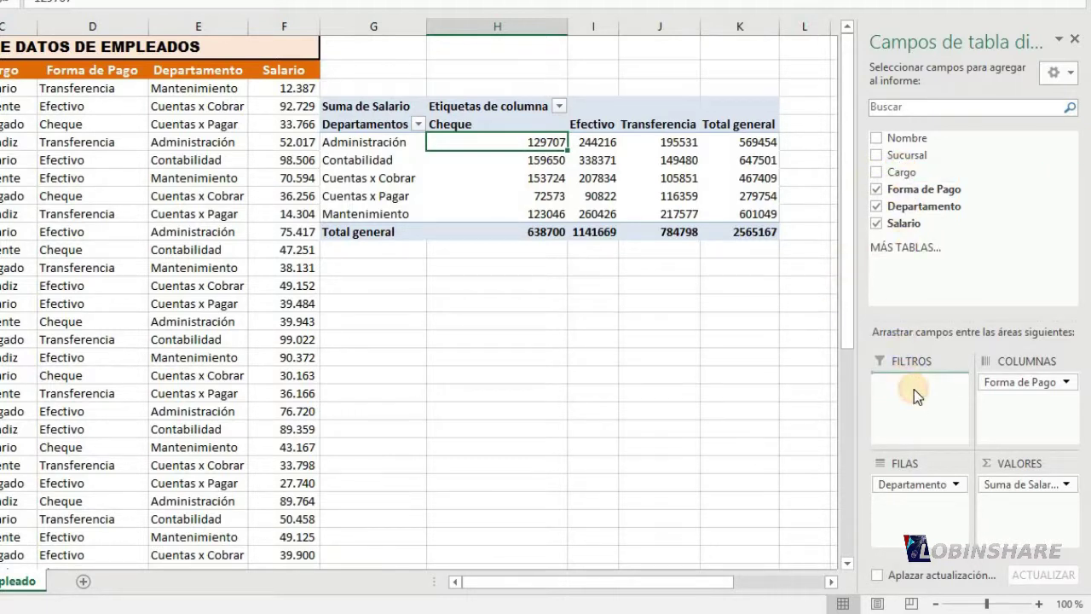
left_click_drag(914, 388, 913, 389)
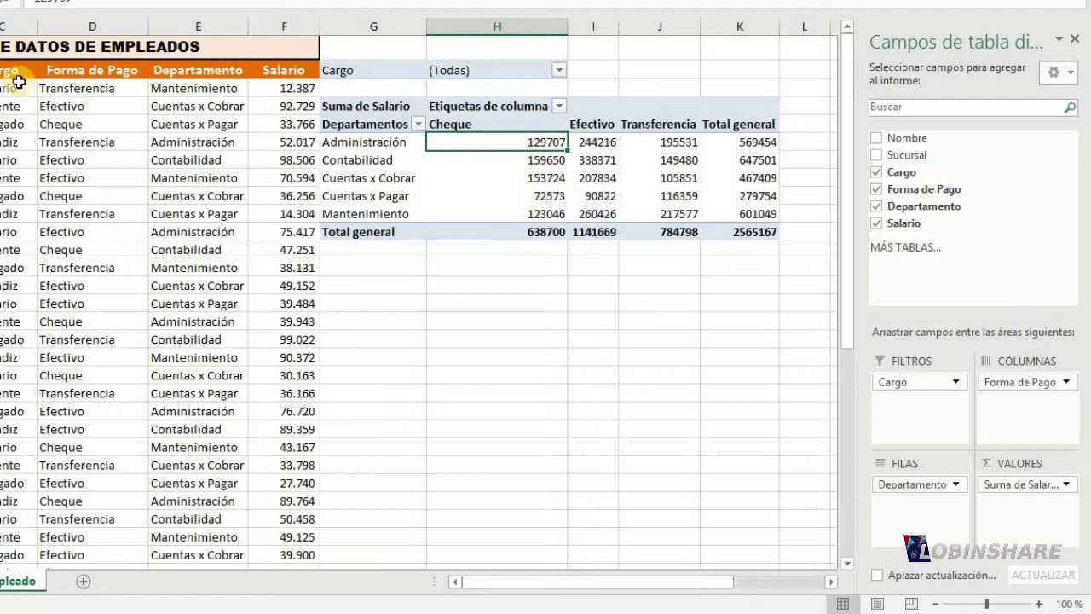
Filter the pivot table to the Operario position with the Cargo report filter.
left_click(558, 70)
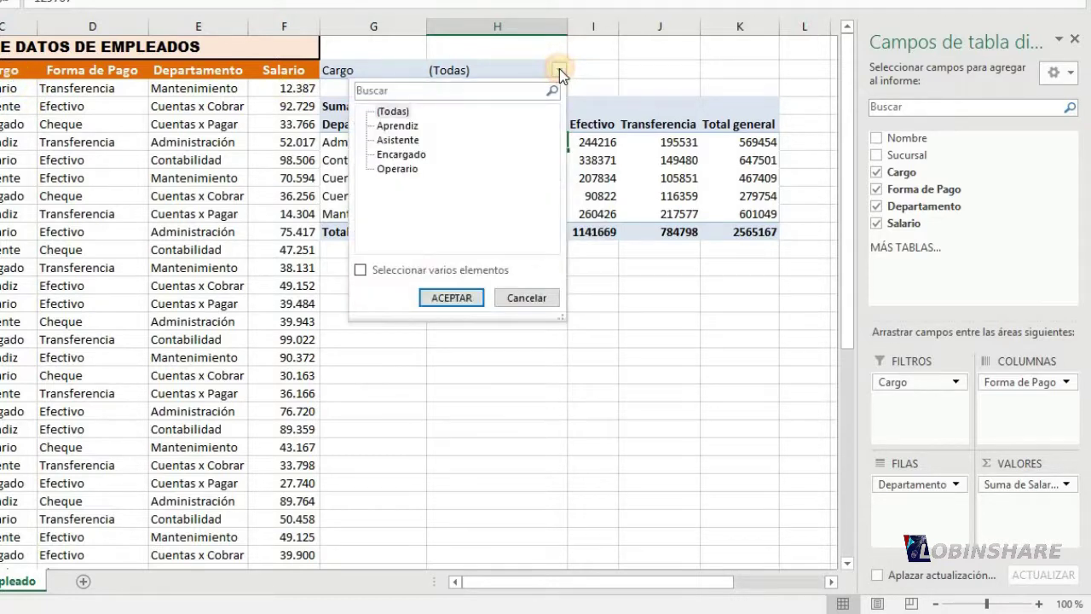
left_click(399, 170)
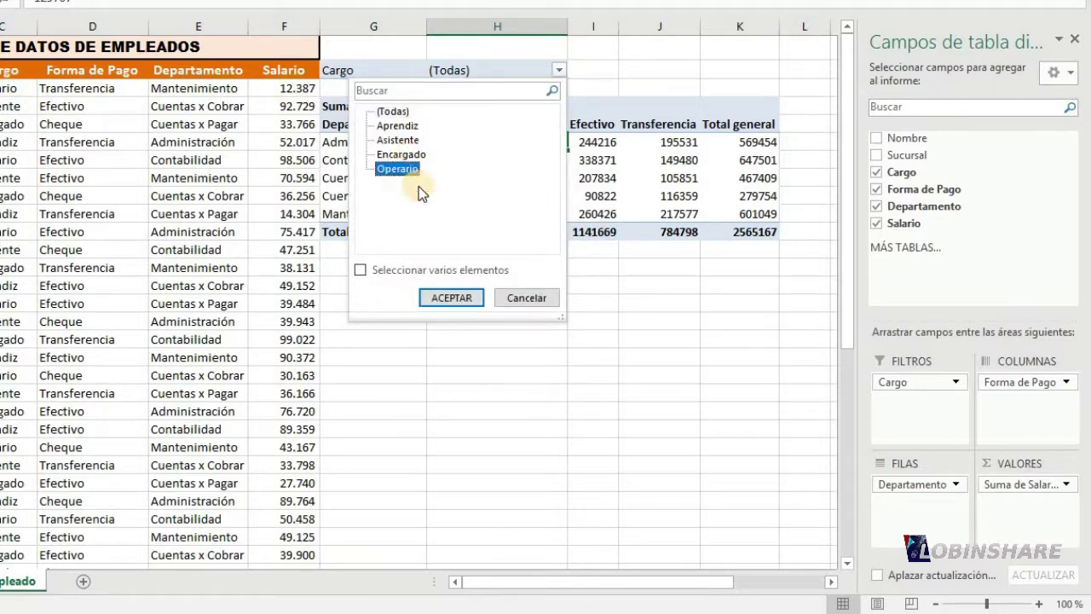
left_click(455, 298)
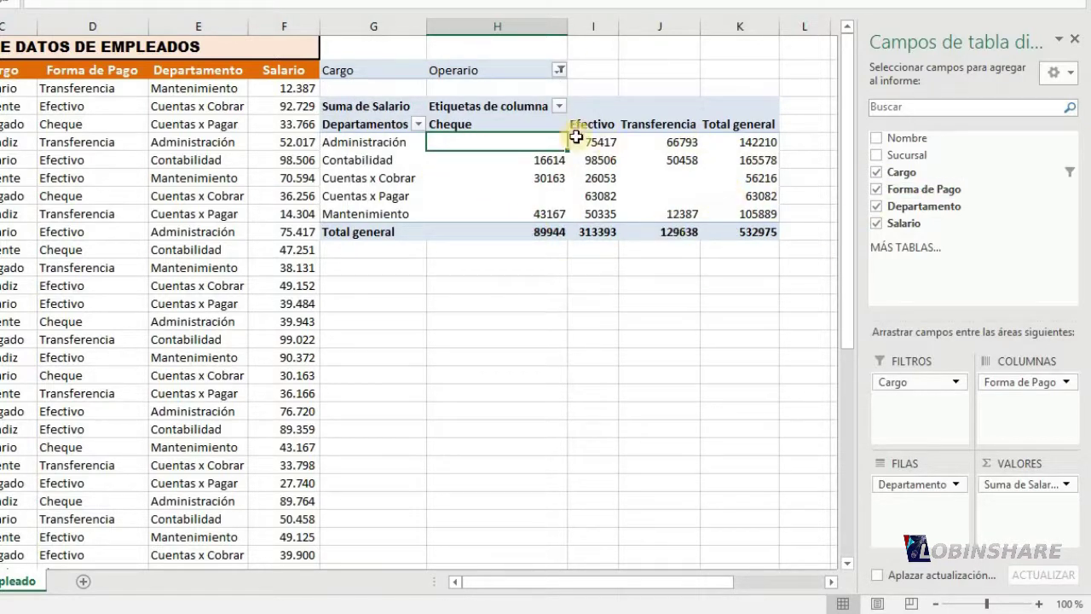
mouse_move(642, 211)
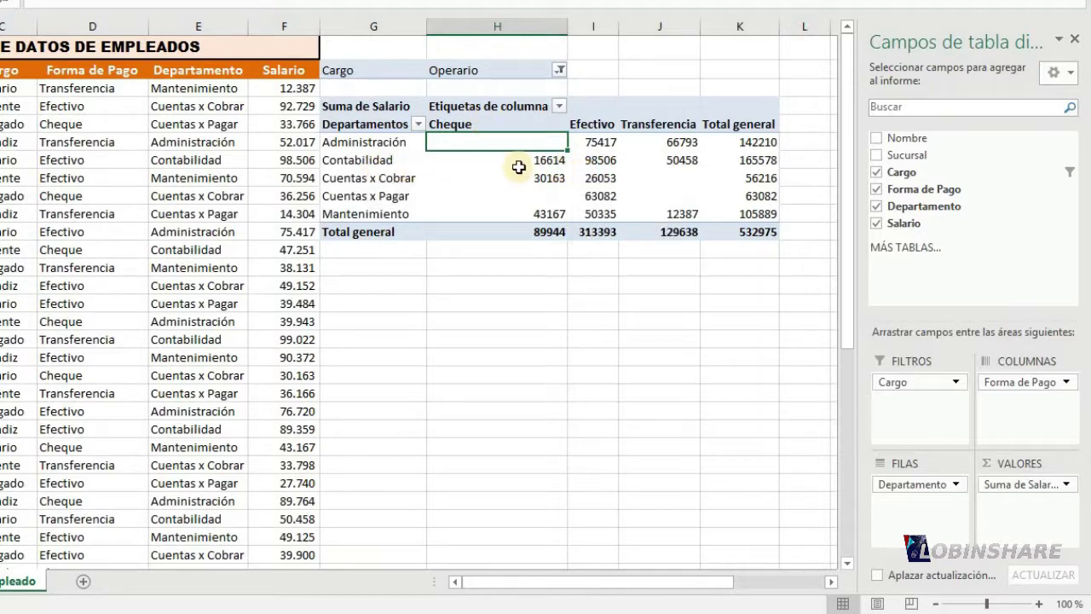
mouse_move(518, 167)
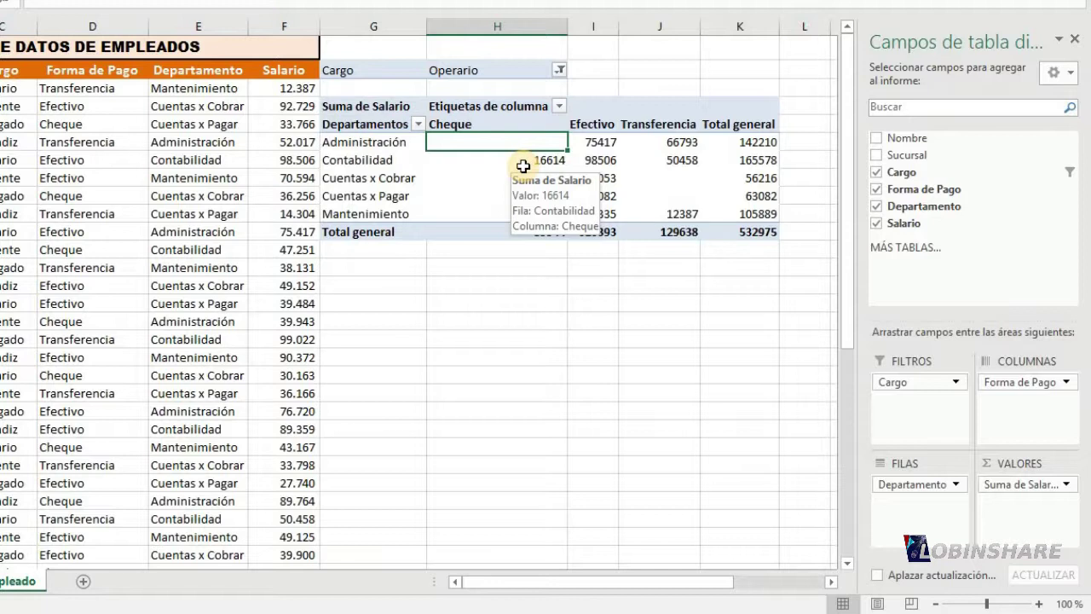
Switch the Cargo report filter to the Asistente position.
left_click(559, 69)
left_click(397, 142)
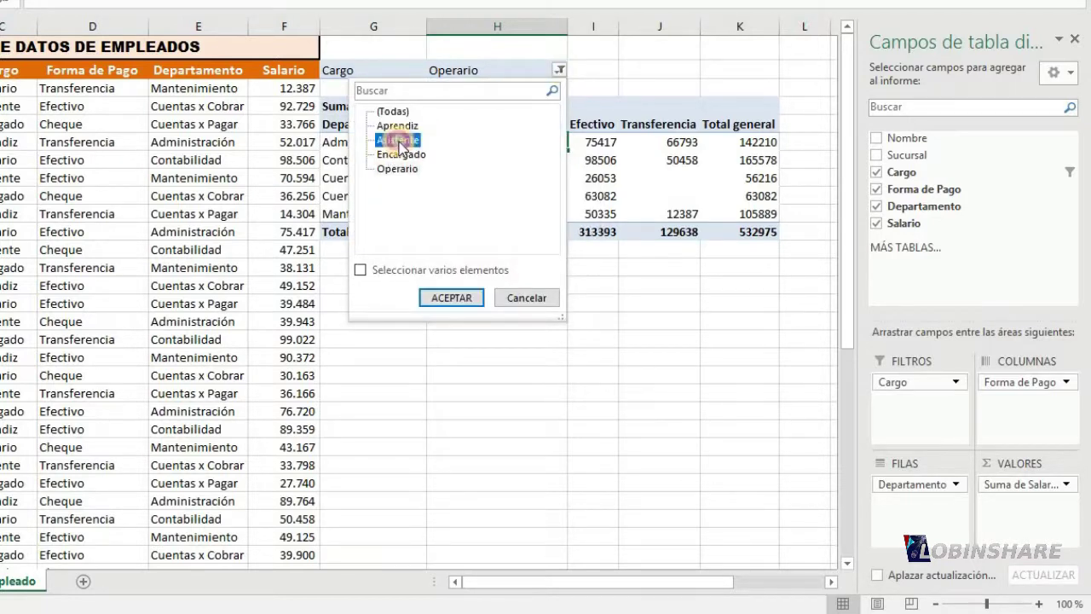
left_click(460, 303)
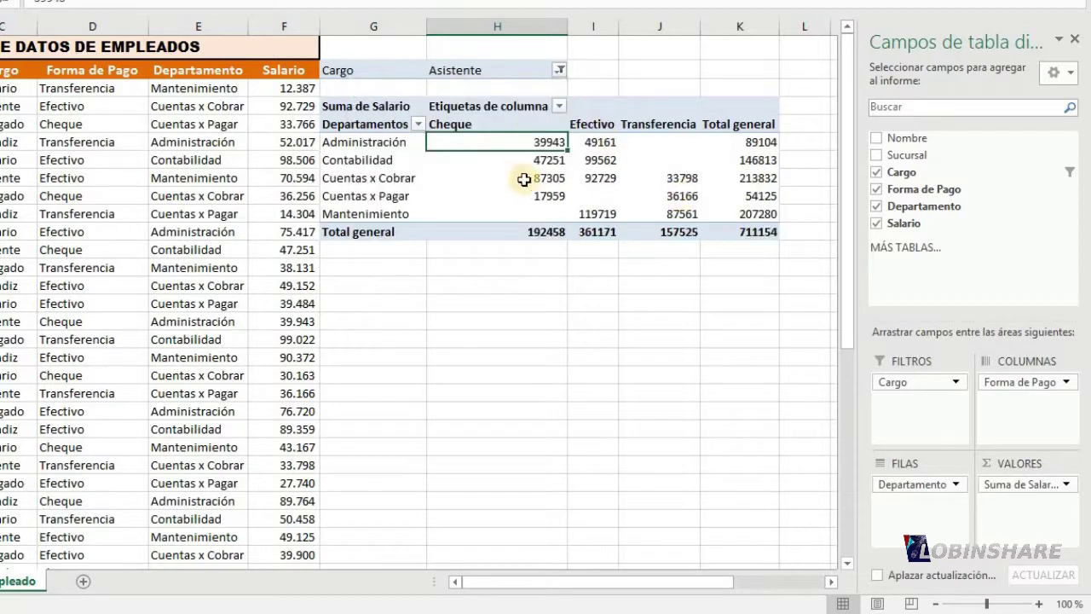
Allow multiple items in the Cargo report filter and include Operario together with Asistente.
left_click(560, 72)
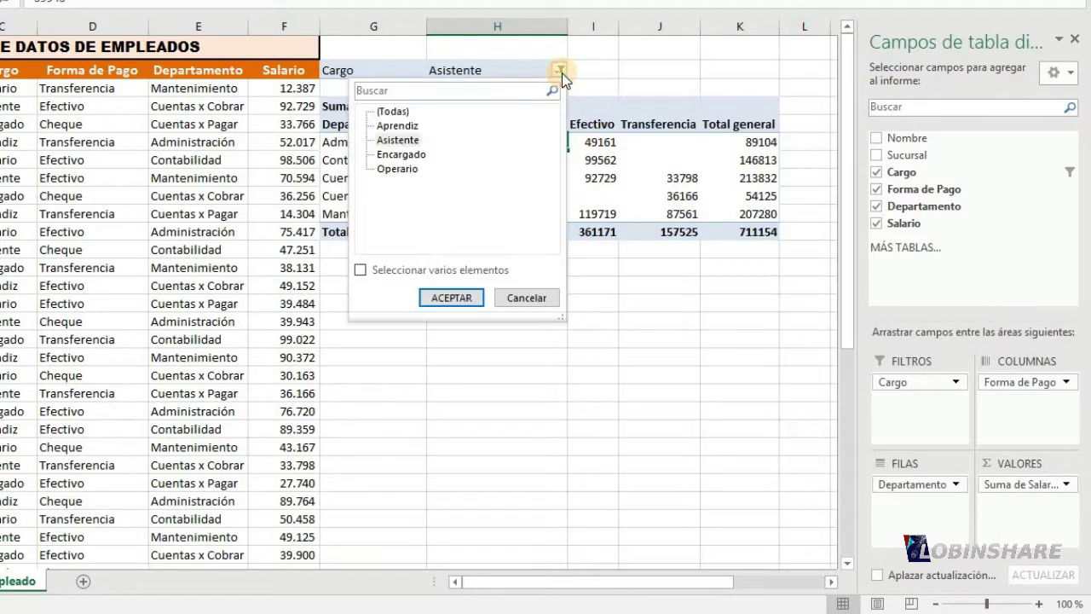
left_click(360, 271)
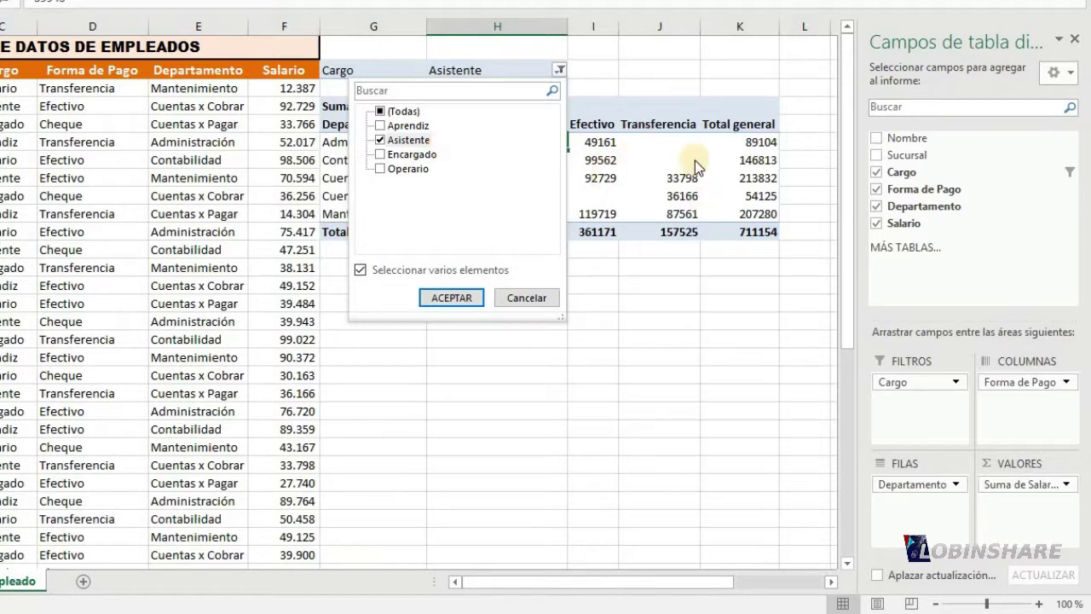
left_click(382, 170)
left_click(445, 295)
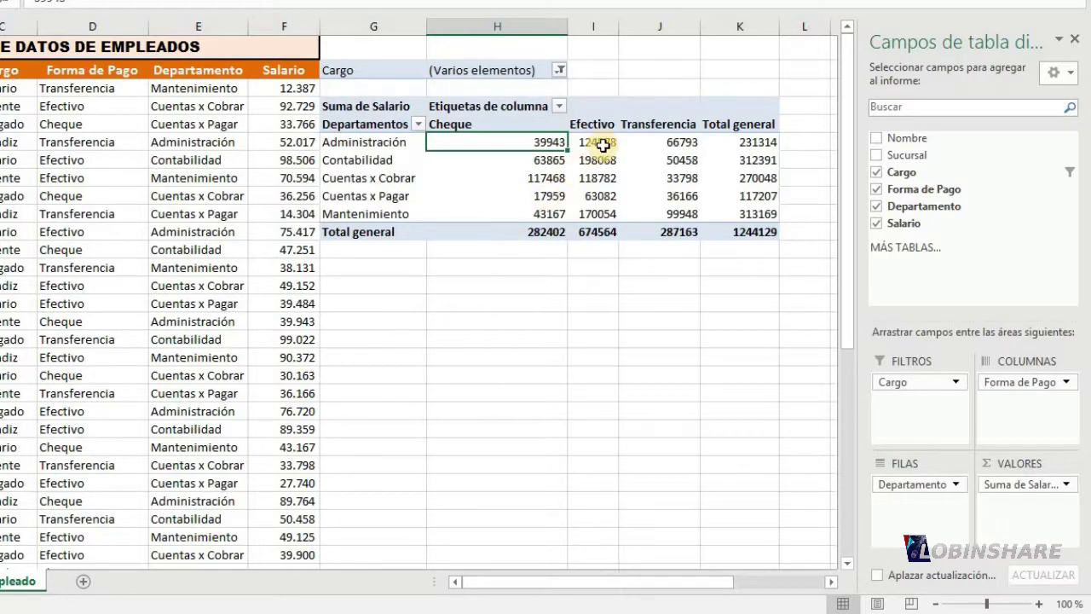
Include all positions in the Cargo report filter again.
left_click(560, 71)
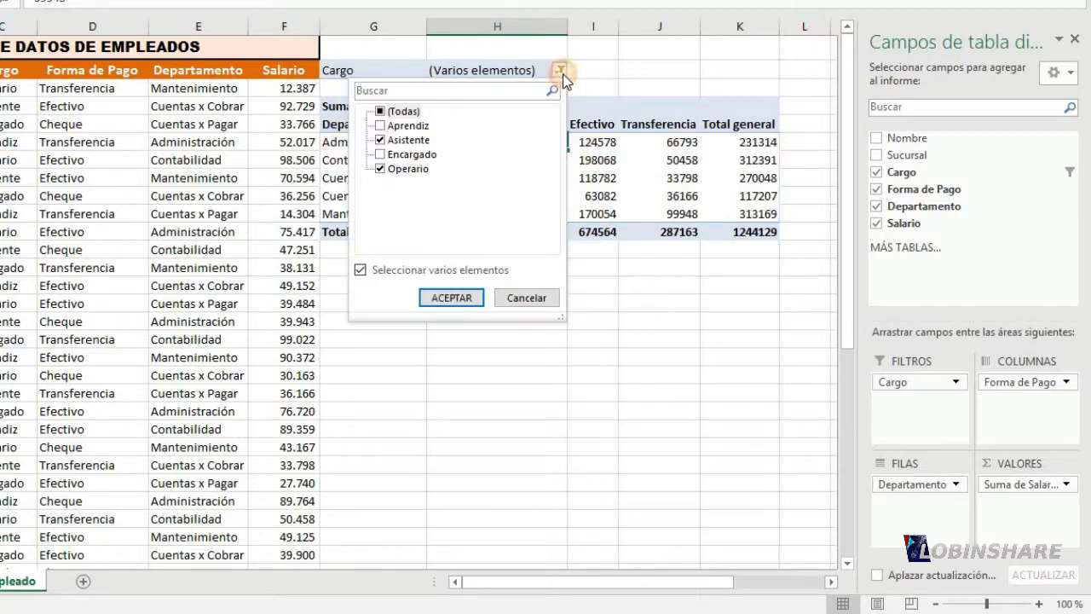
left_click(381, 112)
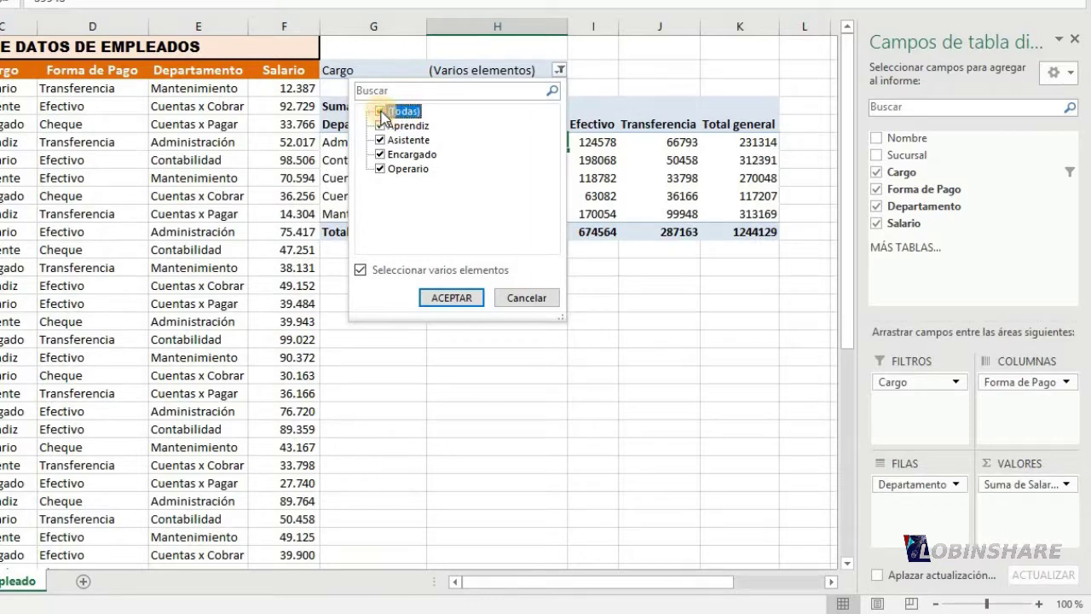
left_click(458, 294)
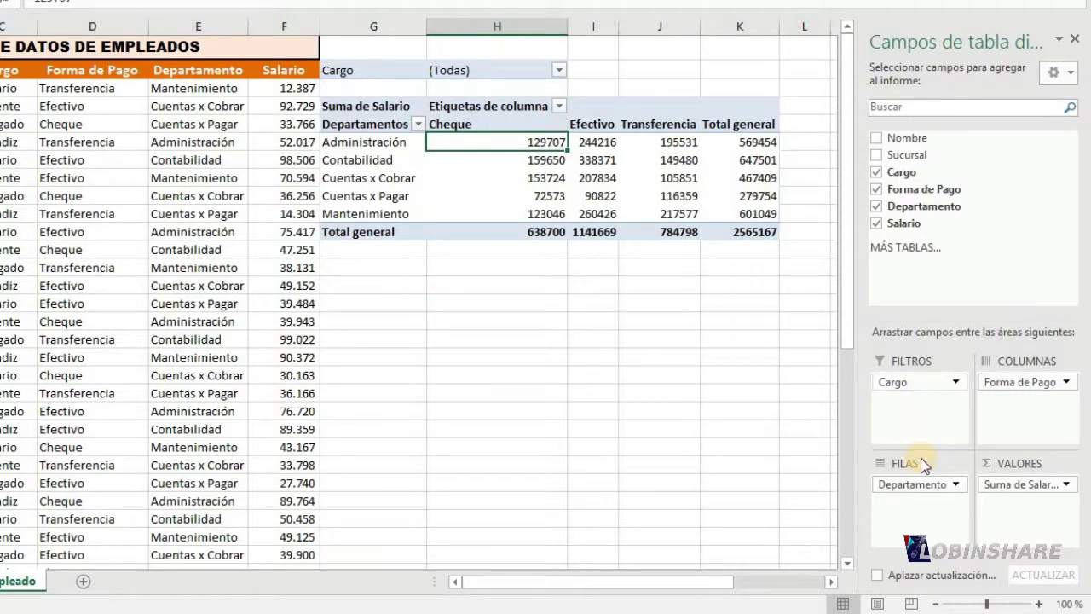
Review the department row filter and the payment method column filter without changing their selections.
left_click(419, 124)
key("Escape")
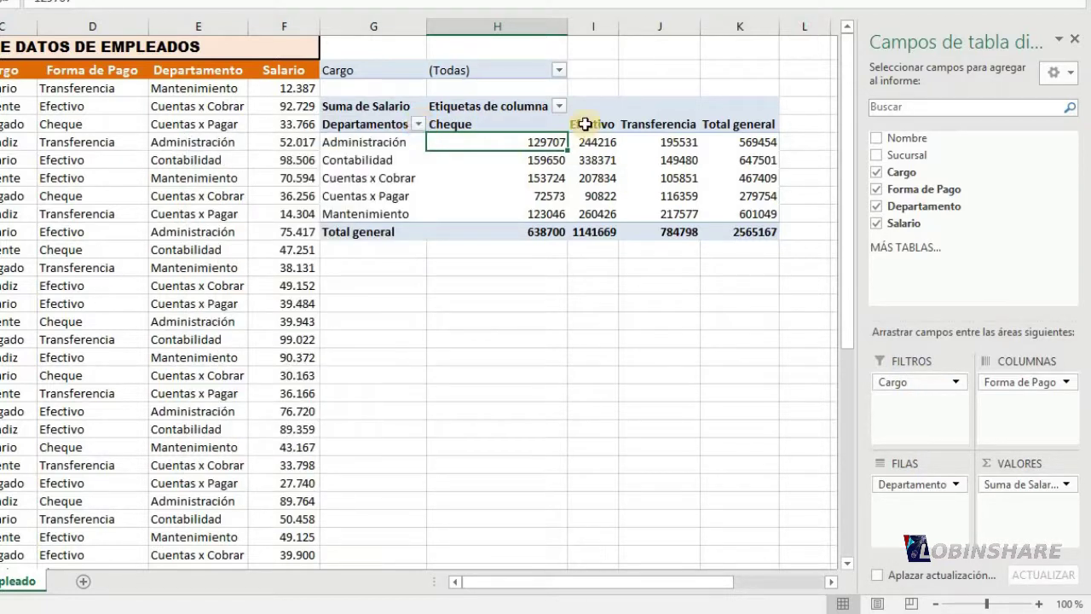
left_click(560, 108)
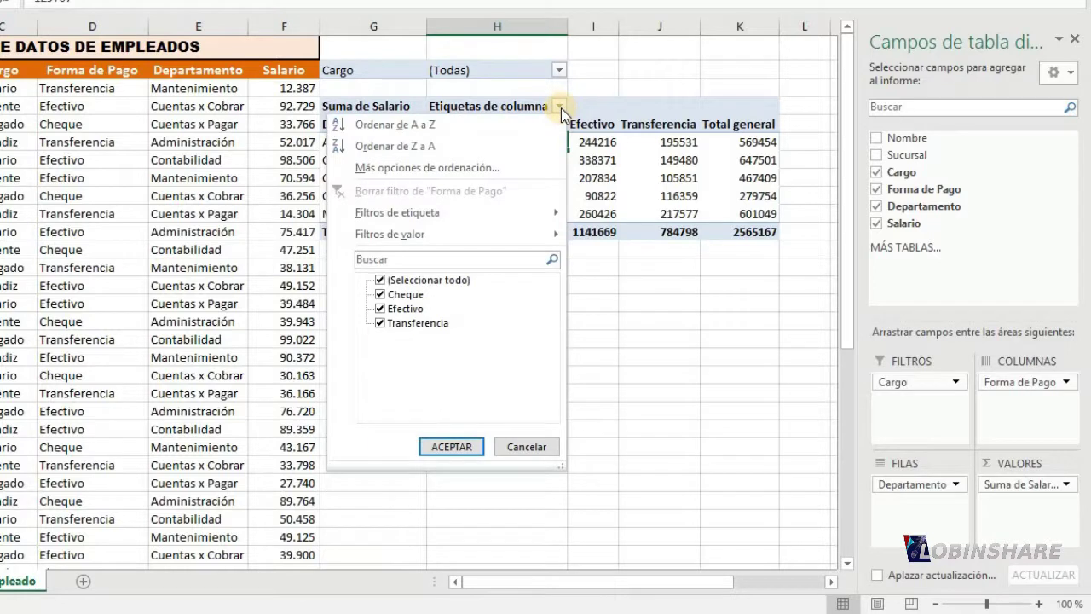
key("Escape")
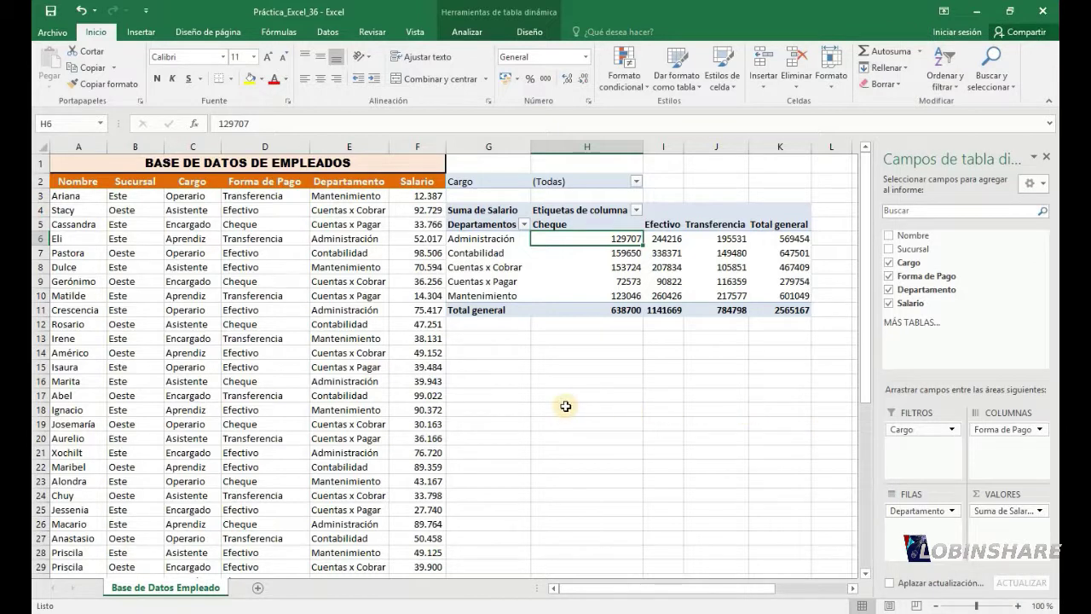
Highlight the department row labels from Administración to Mantenimiento to review them, and clear the selection in an empty cell.
left_click(564, 407)
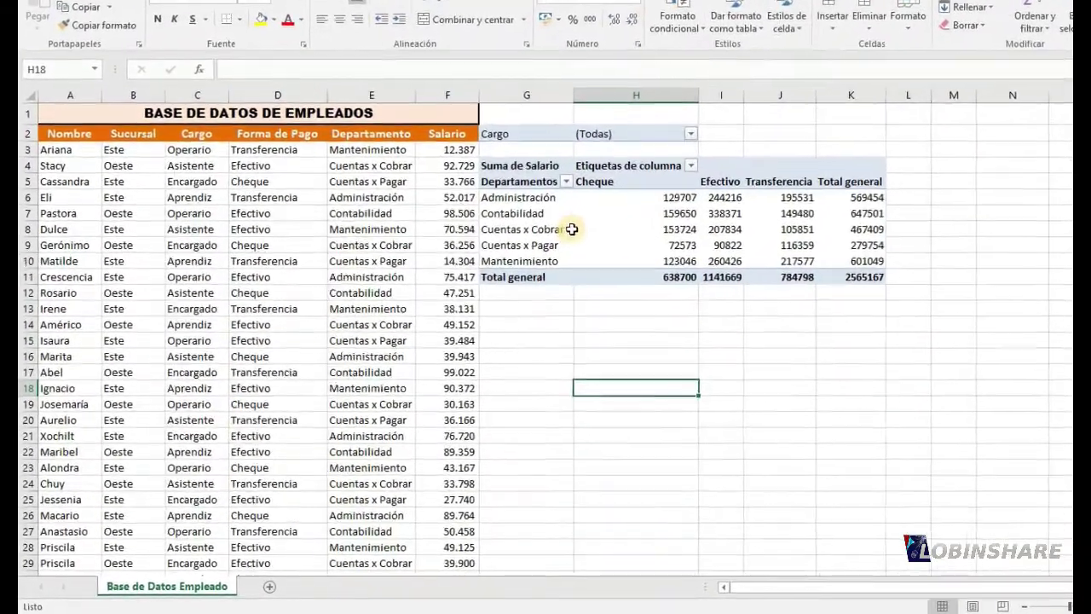
left_click(568, 228)
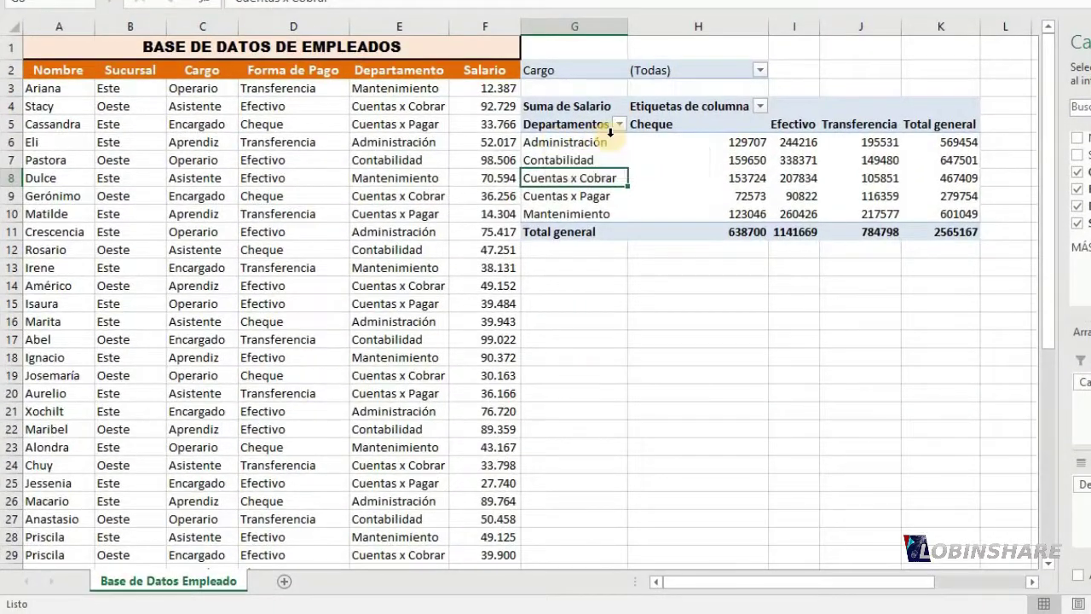
left_click_drag(603, 142, 603, 215)
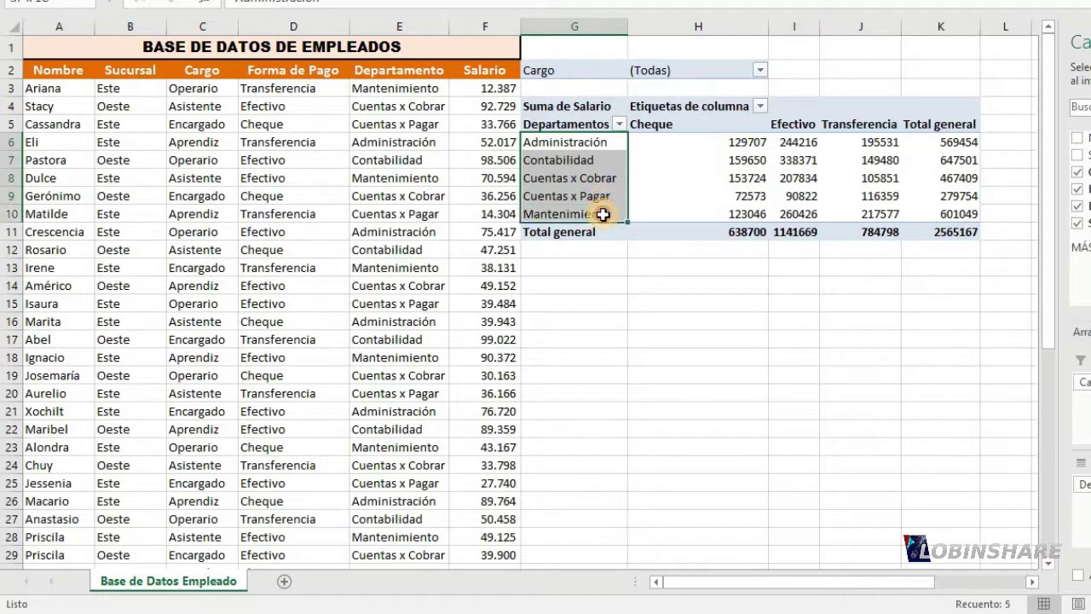
left_click(594, 328)
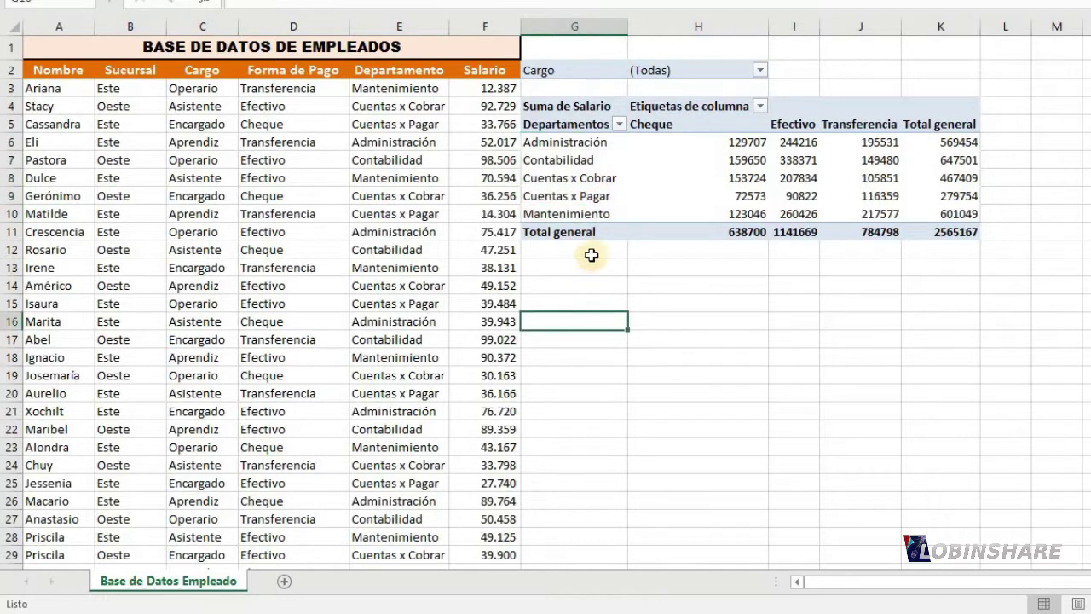
Change the department in cell E8 of the employee data to Presupuesto.
left_click(395, 180)
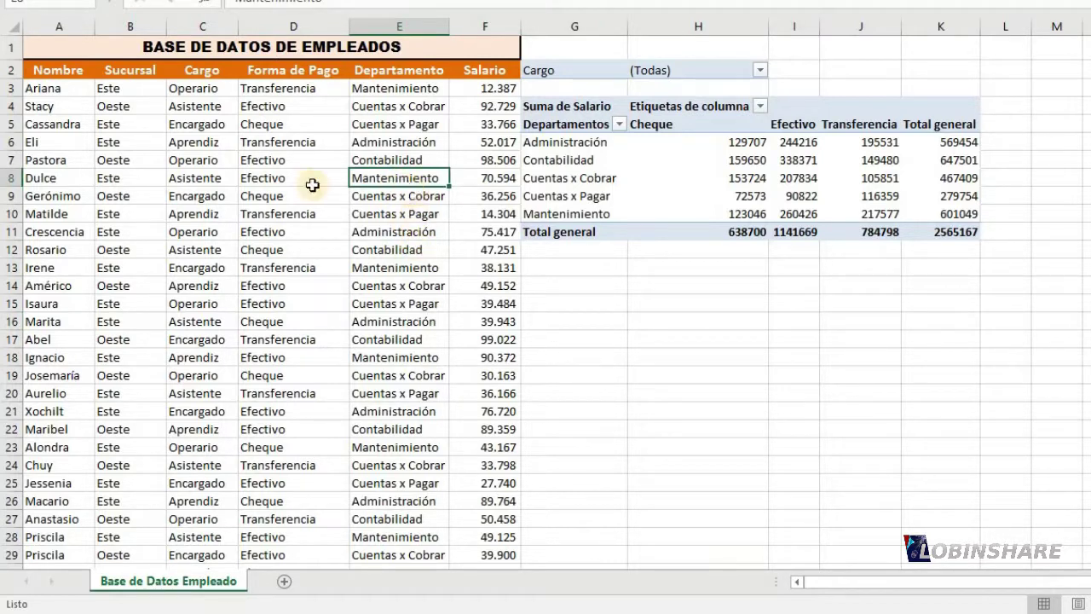
left_click_drag(85, 175, 418, 182)
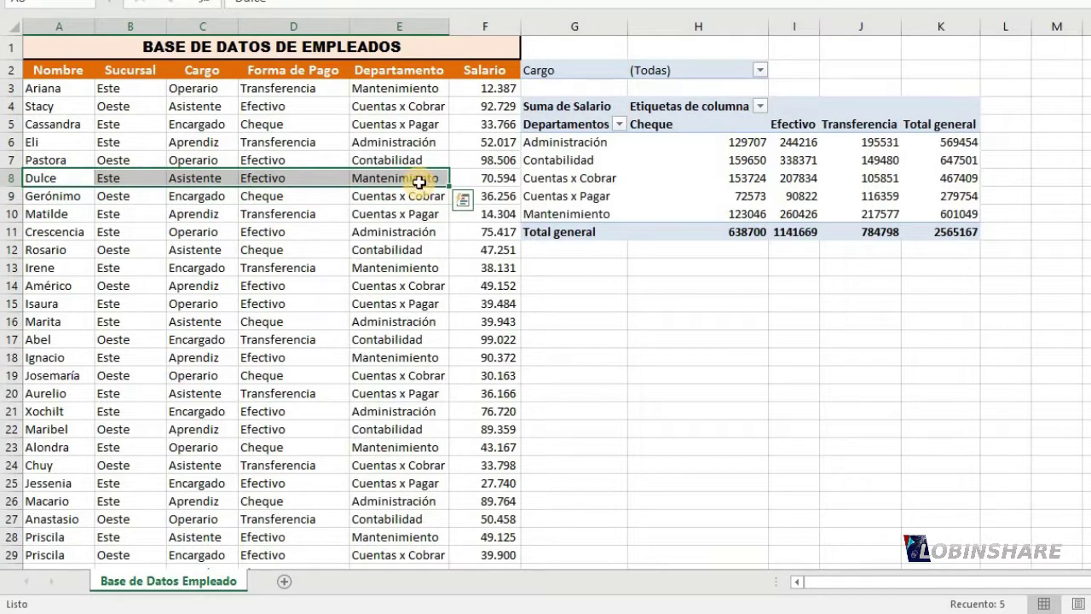
left_click(418, 178)
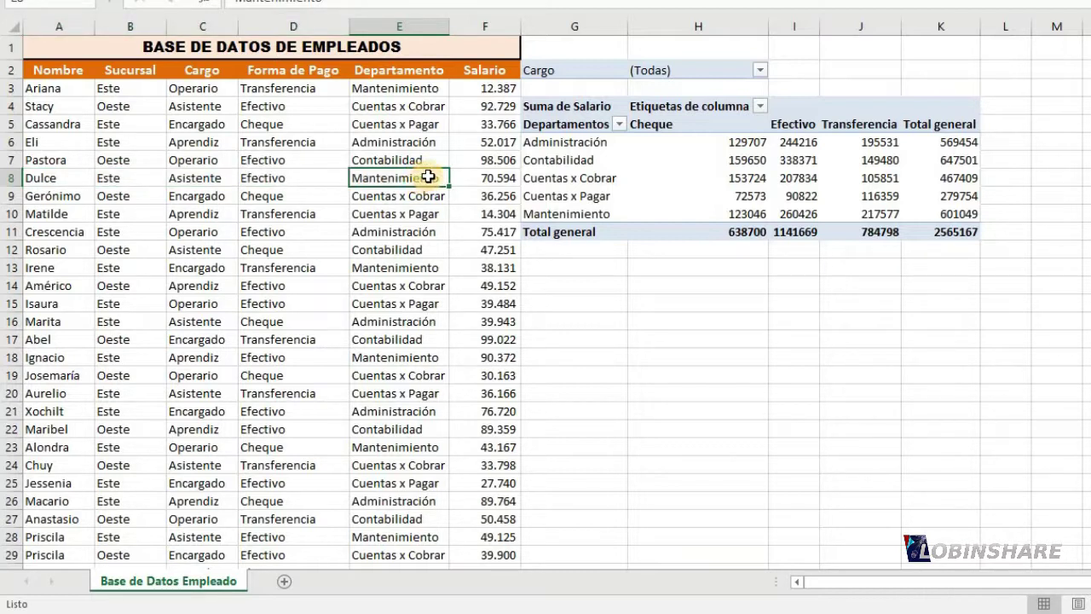
type("Presupuesto")
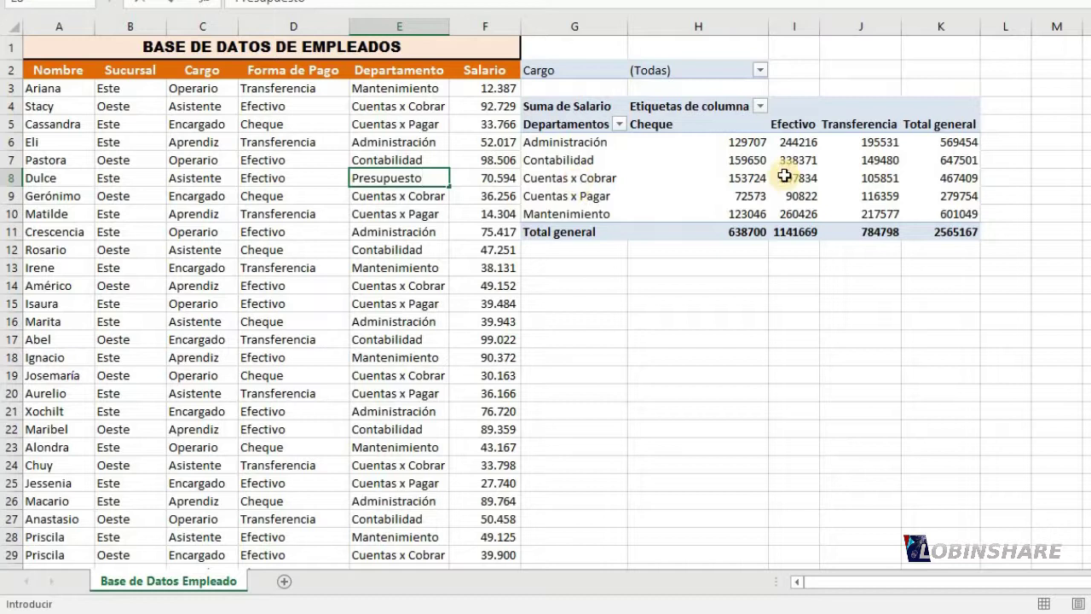
key("Return")
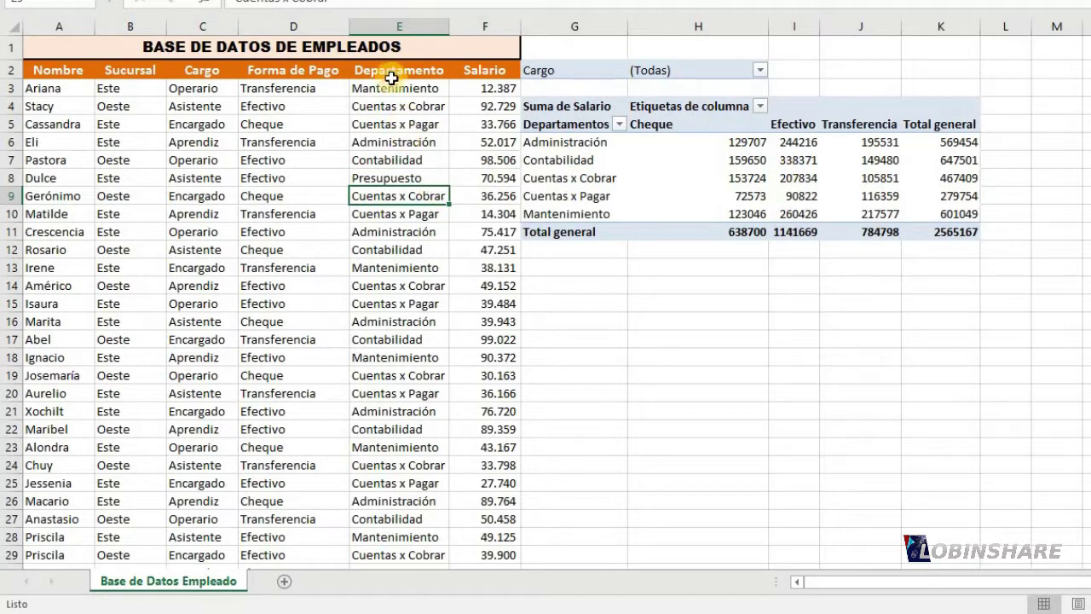
left_click(391, 173)
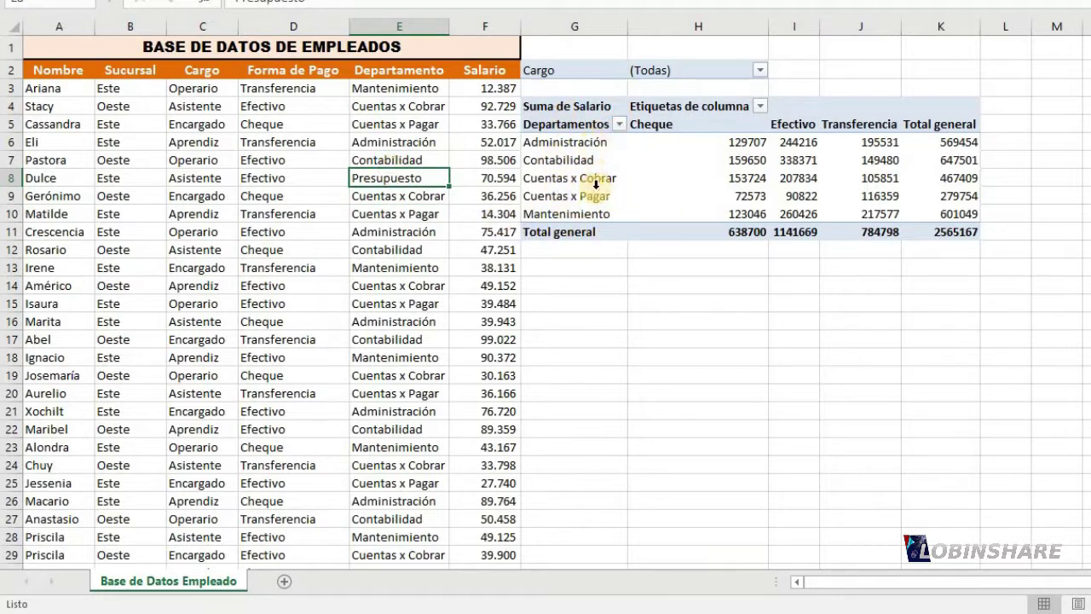
Refresh the pivot table to bring in the edited department from the employee data.
left_click(173, 146)
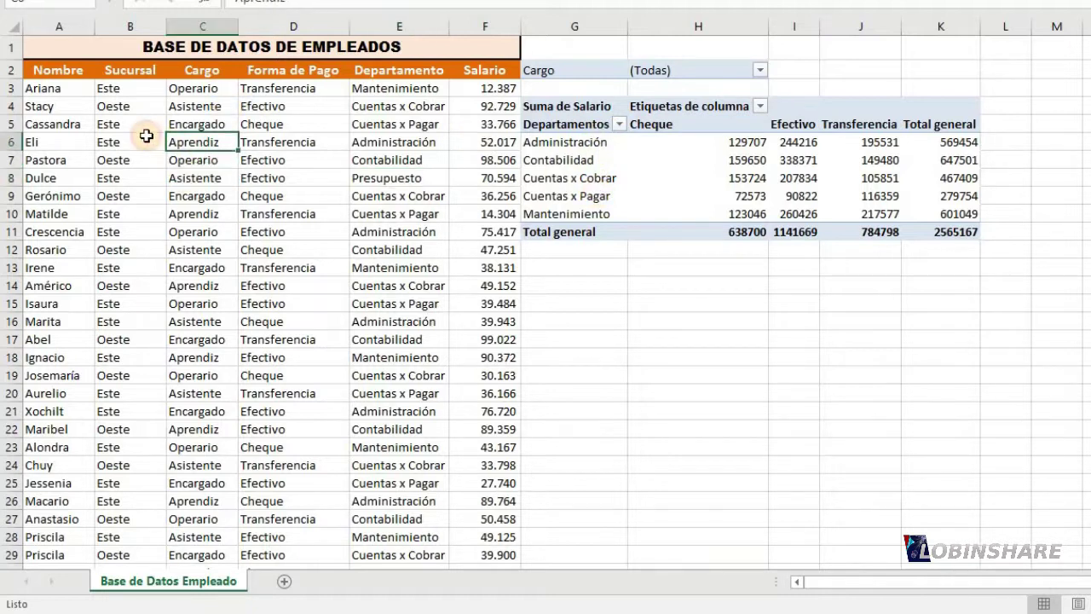
left_click(136, 137)
left_click(117, 199)
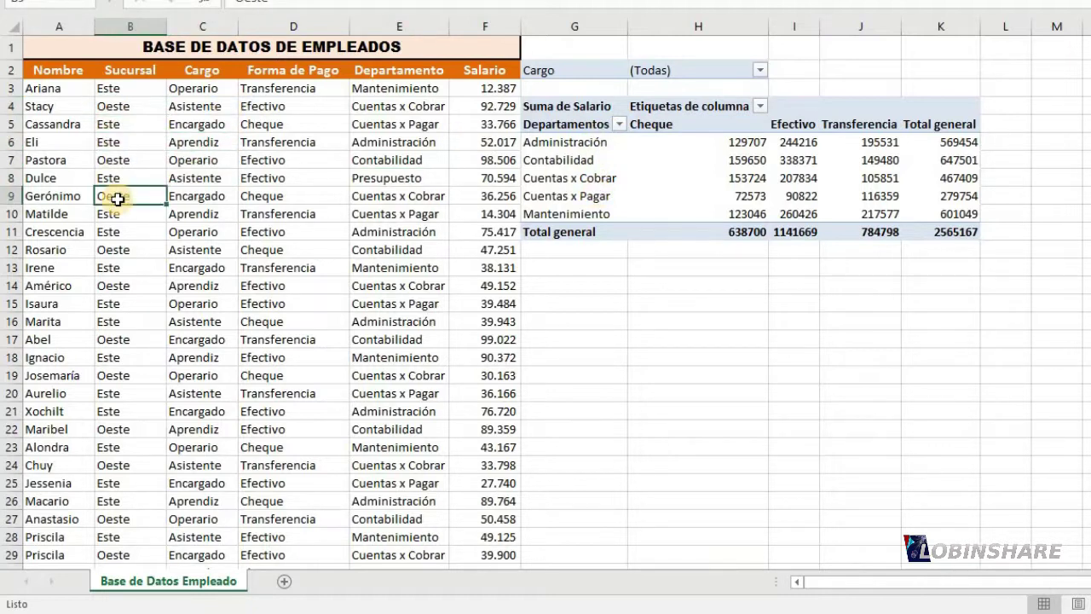
left_click(686, 163)
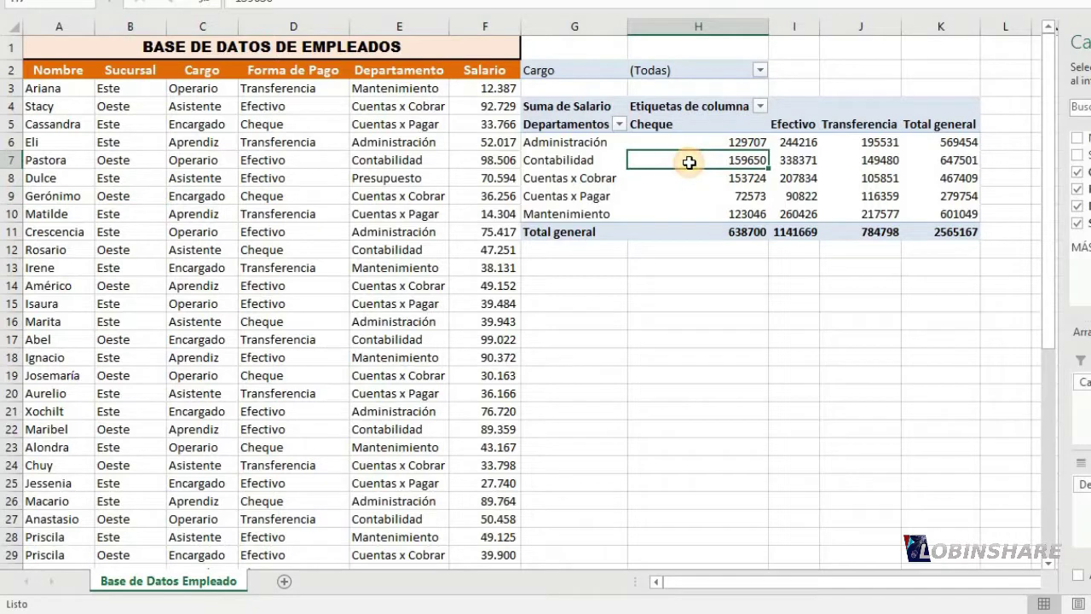
right_click(654, 195)
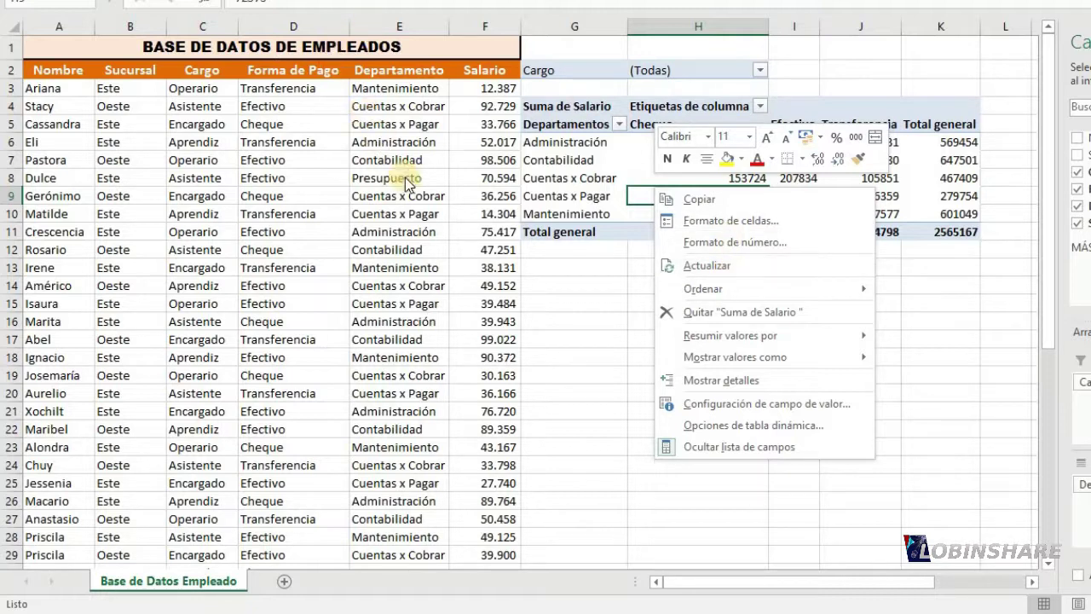
left_click(706, 266)
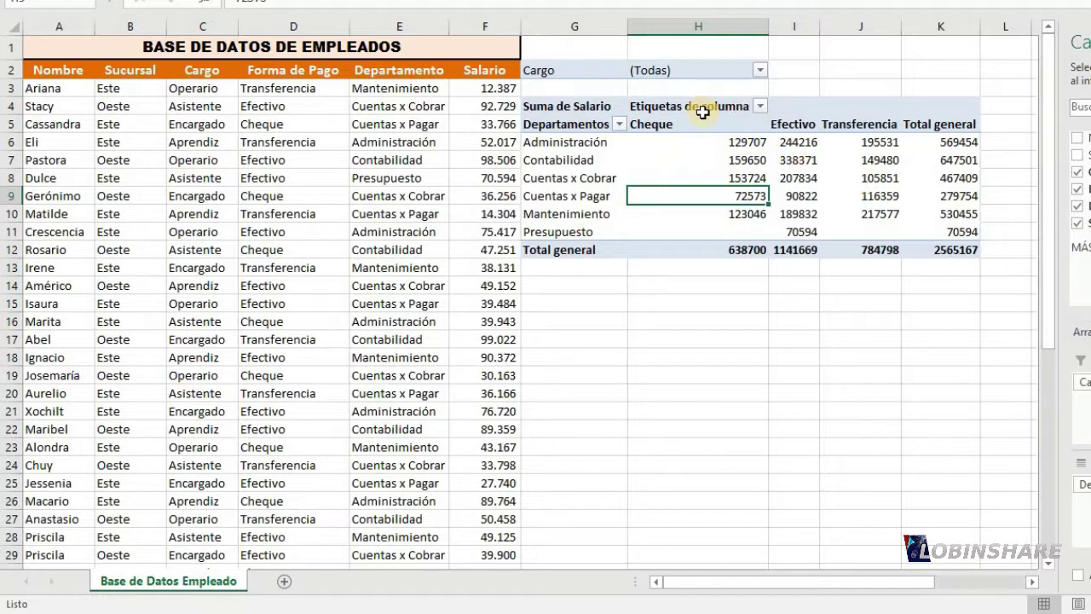
Highlight the pivot table's payment method headings, and change the payment method in cell D10 of the employee data to Depósito.
left_click_drag(758, 128, 855, 127)
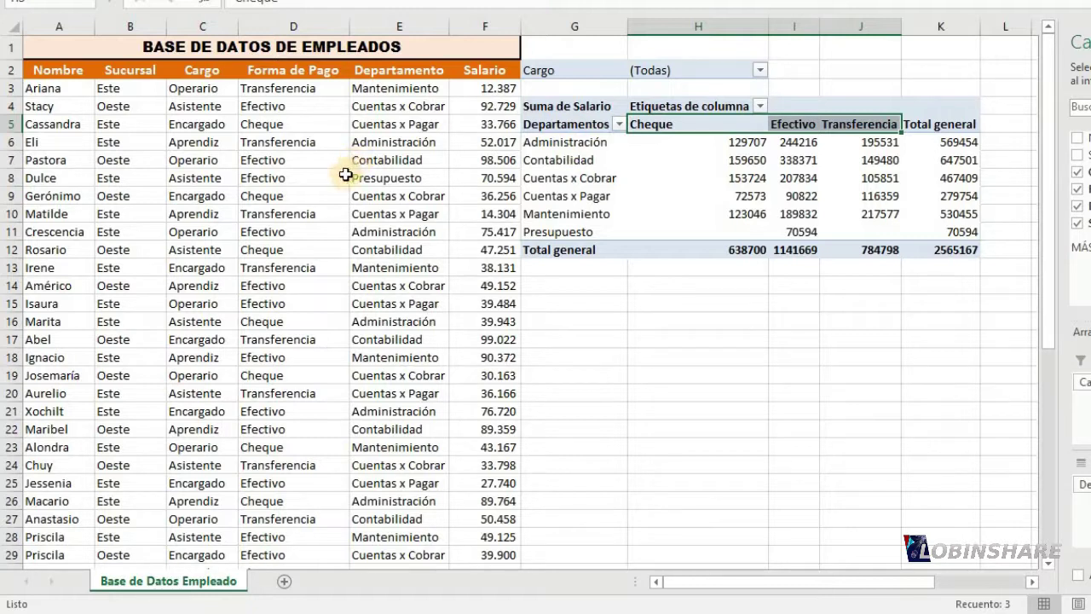
left_click(293, 216)
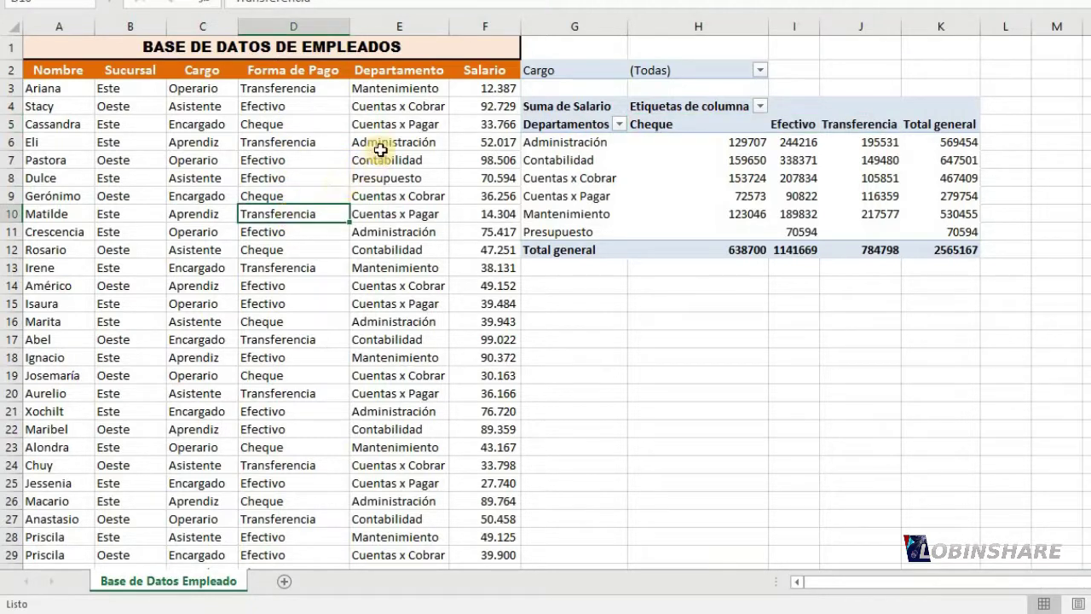
type("Depósito")
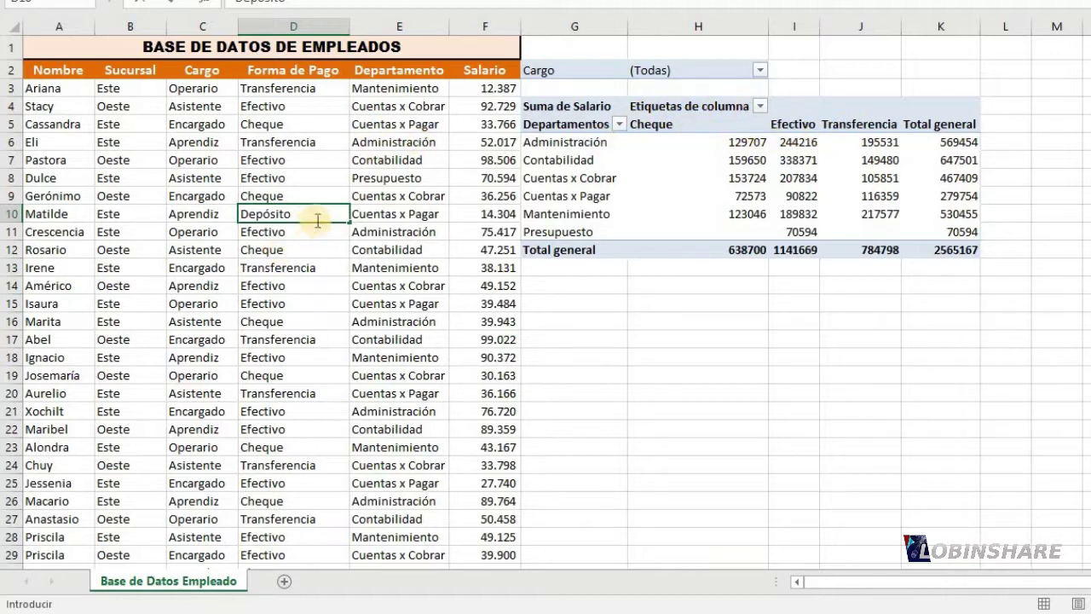
key("Return")
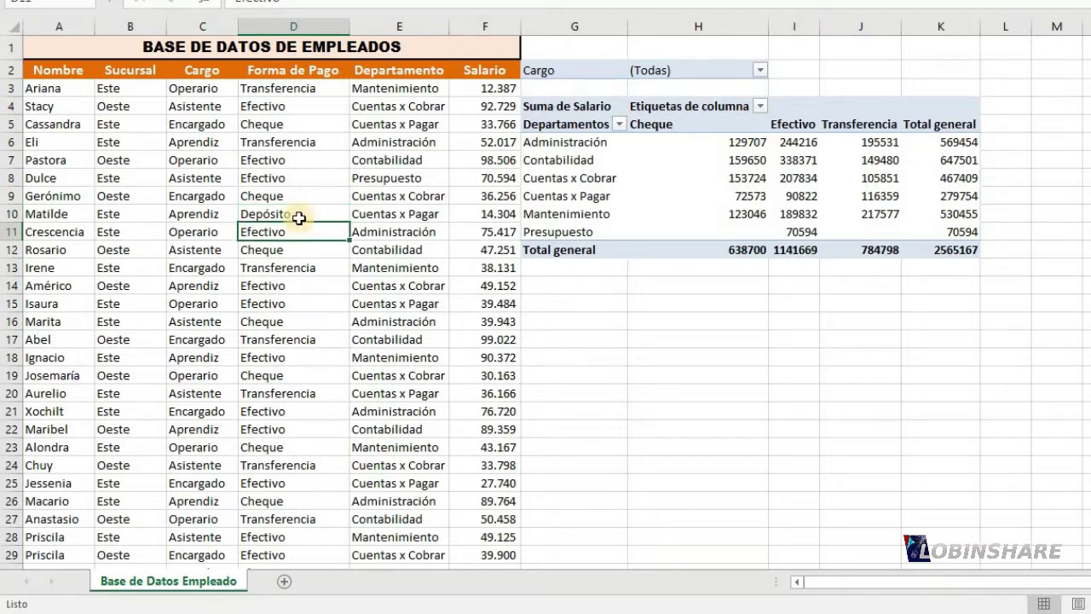
left_click(303, 217)
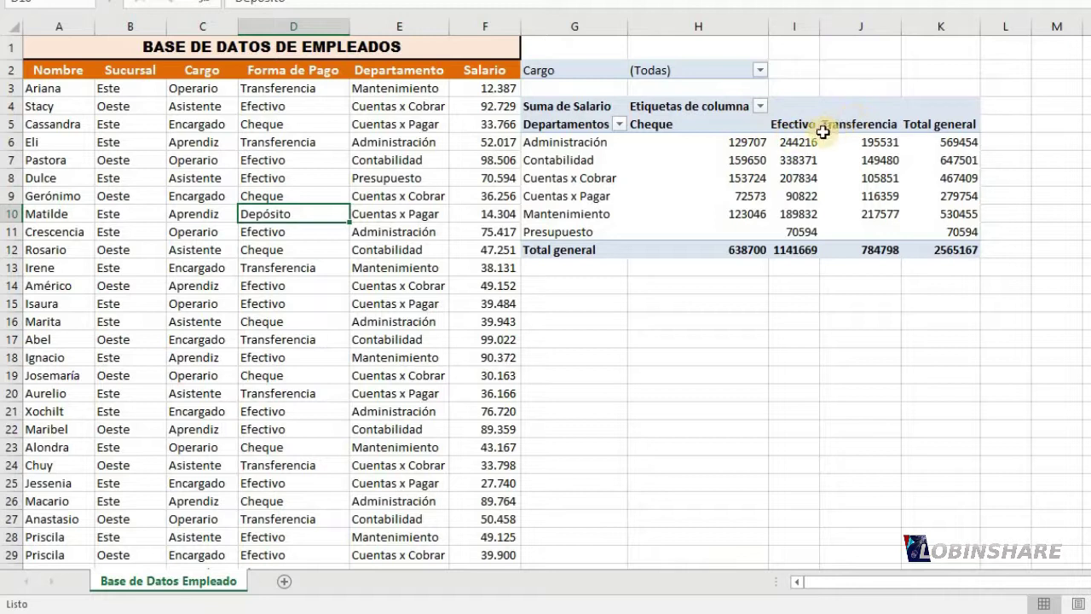
Refresh the pivot table to bring in the edited payment method, and deselect it in an empty cell.
right_click(755, 167)
right_click(705, 214)
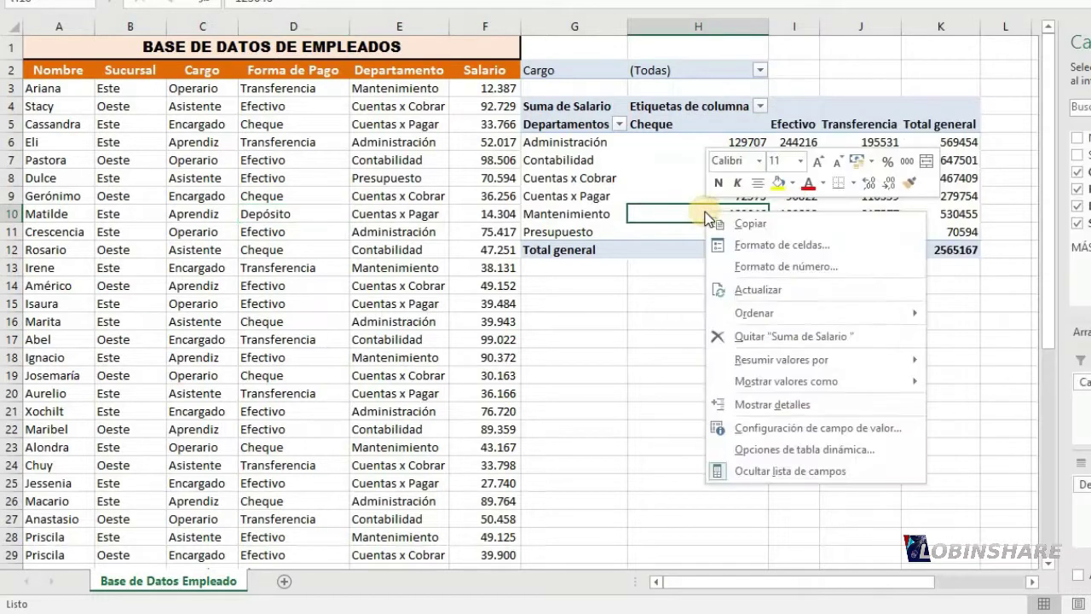
left_click(782, 289)
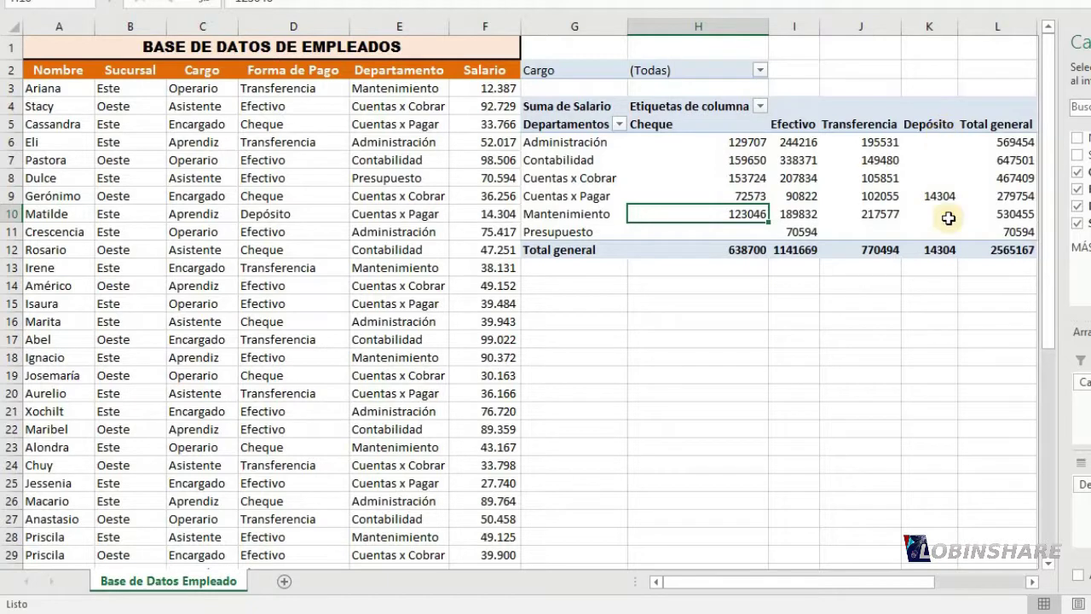
left_click(934, 305)
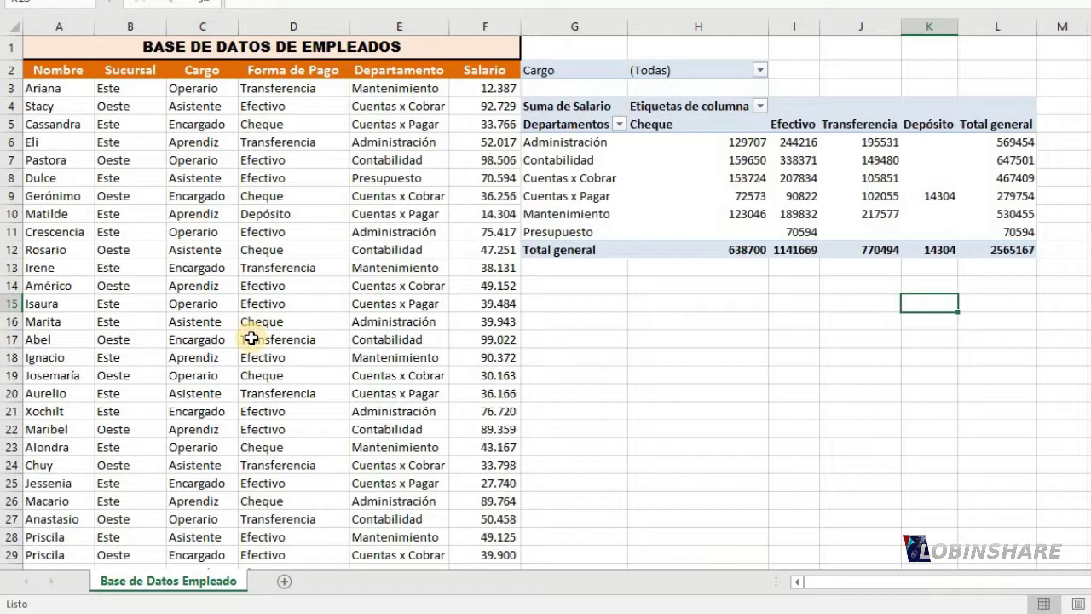
right_click(581, 179)
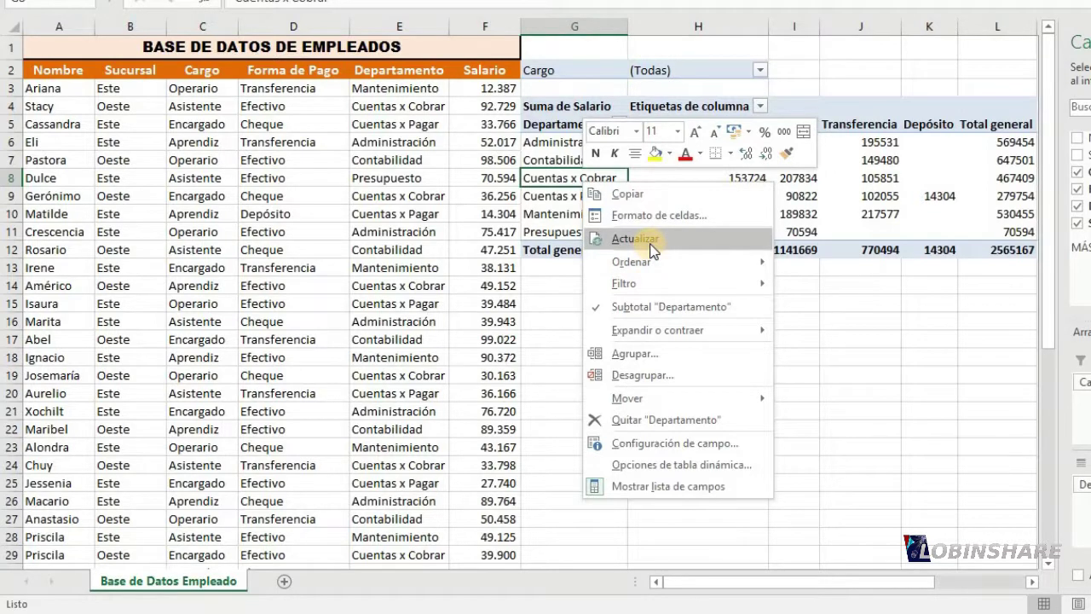
left_click(897, 334)
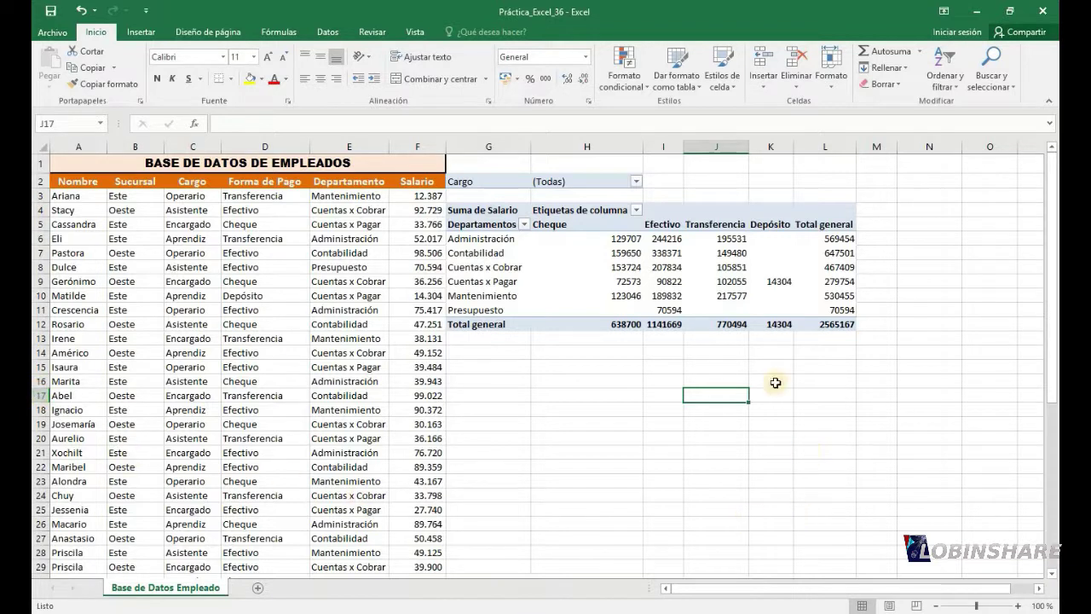
Try to move the Cheque and Efectivo grand total cells from row 12 down to row 16, outside the pivot table.
left_click_drag(784, 323, 816, 325)
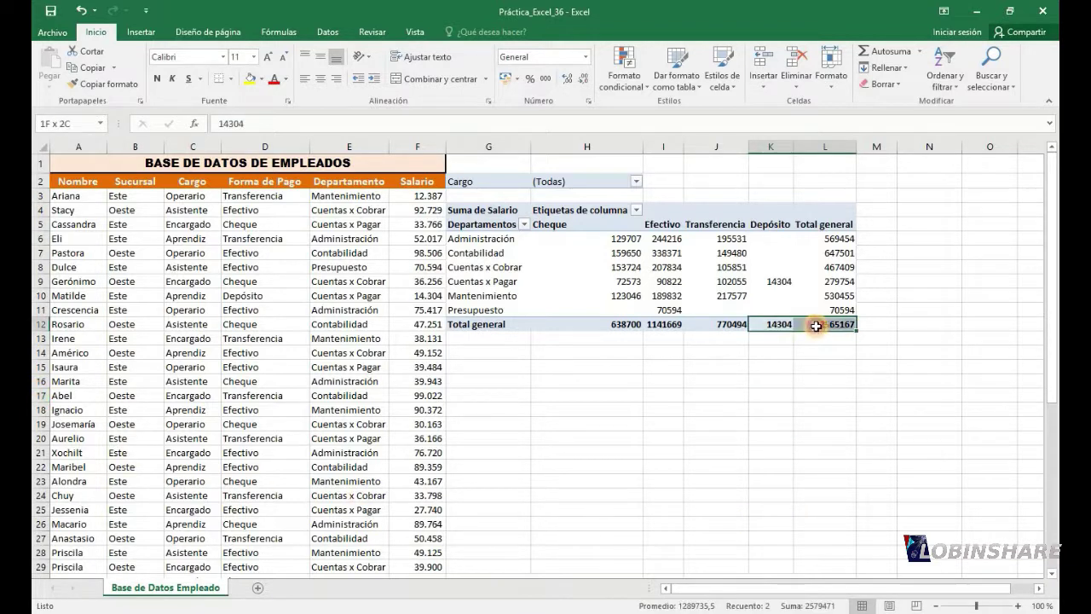
left_click(607, 325)
left_click(658, 325, "shift")
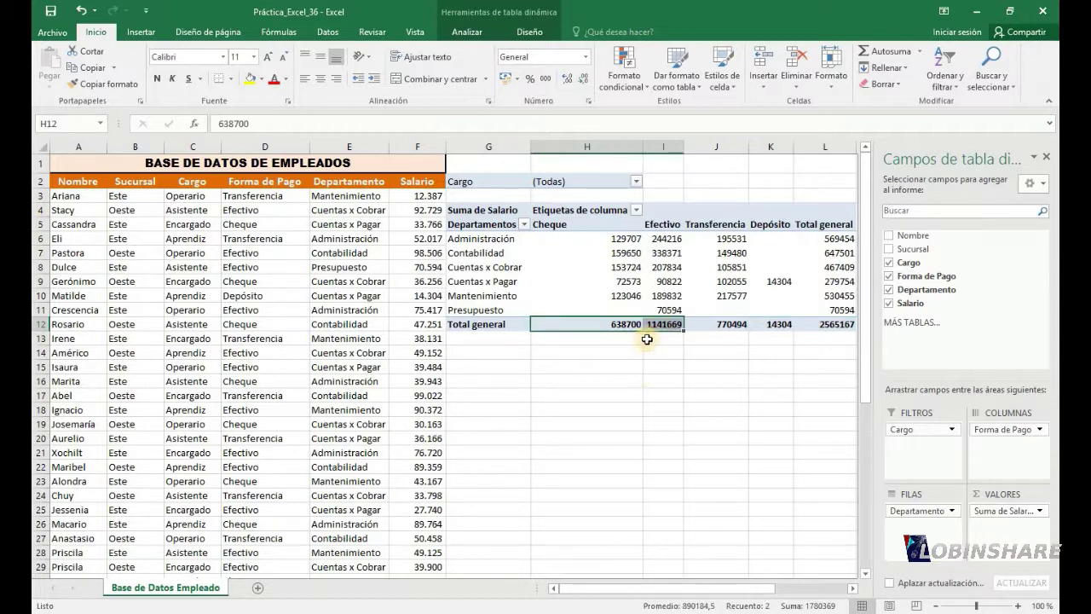
left_click_drag(653, 334, 648, 380)
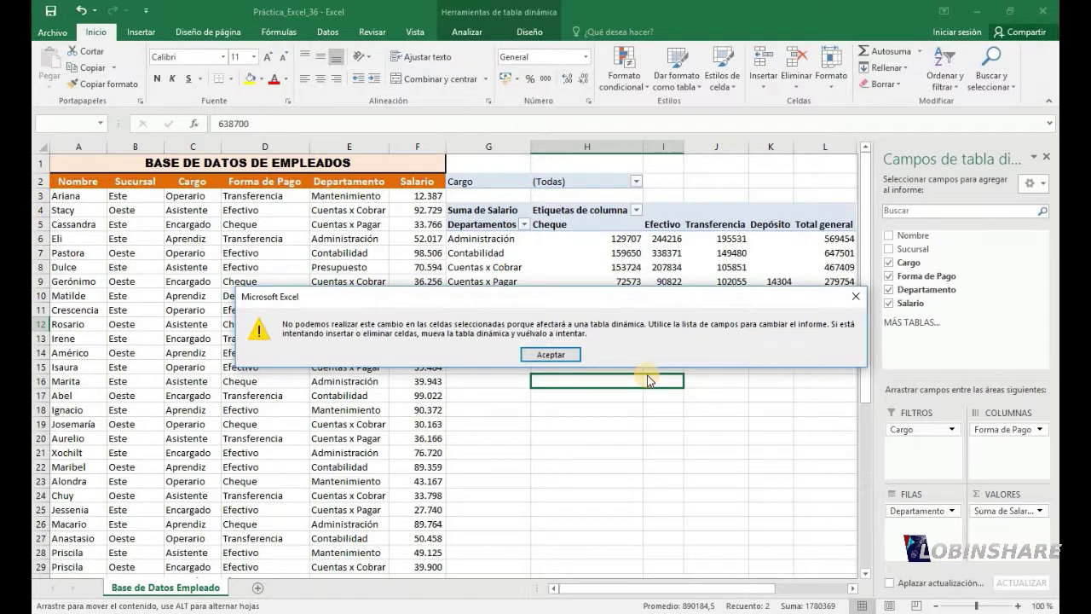
left_click(564, 355)
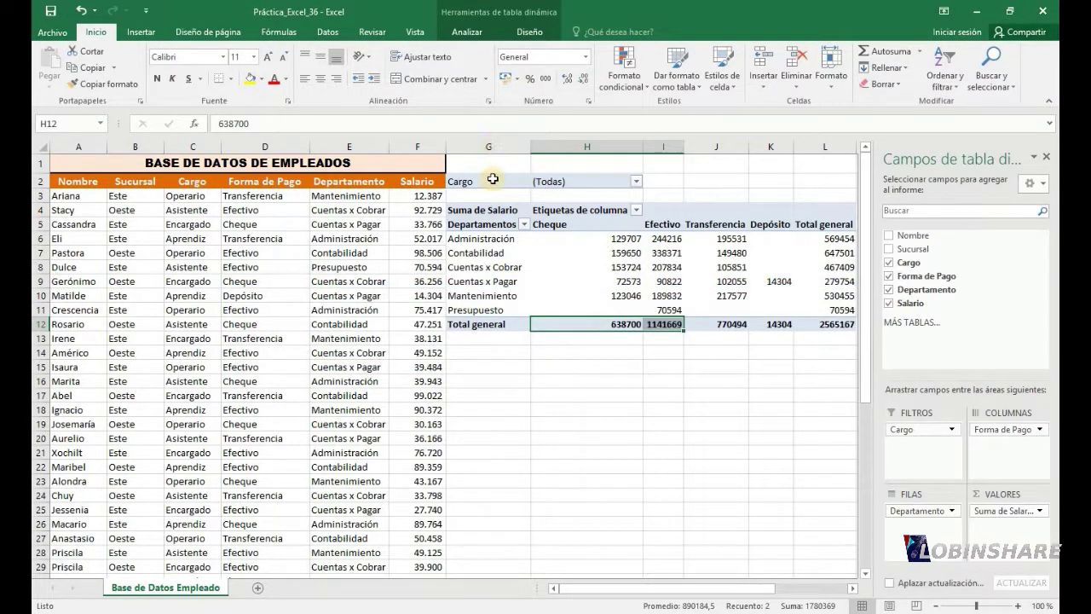
Try to move the Cargo report filter cells on their own from row 2 up to row 1.
left_click_drag(496, 177, 603, 169)
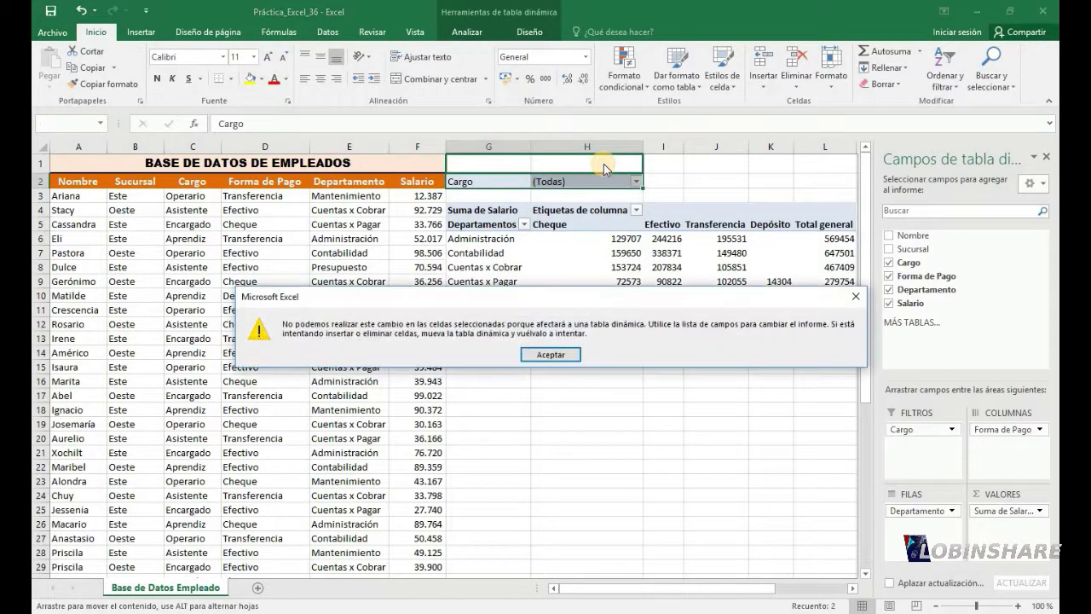
left_click(557, 352)
left_click(584, 399)
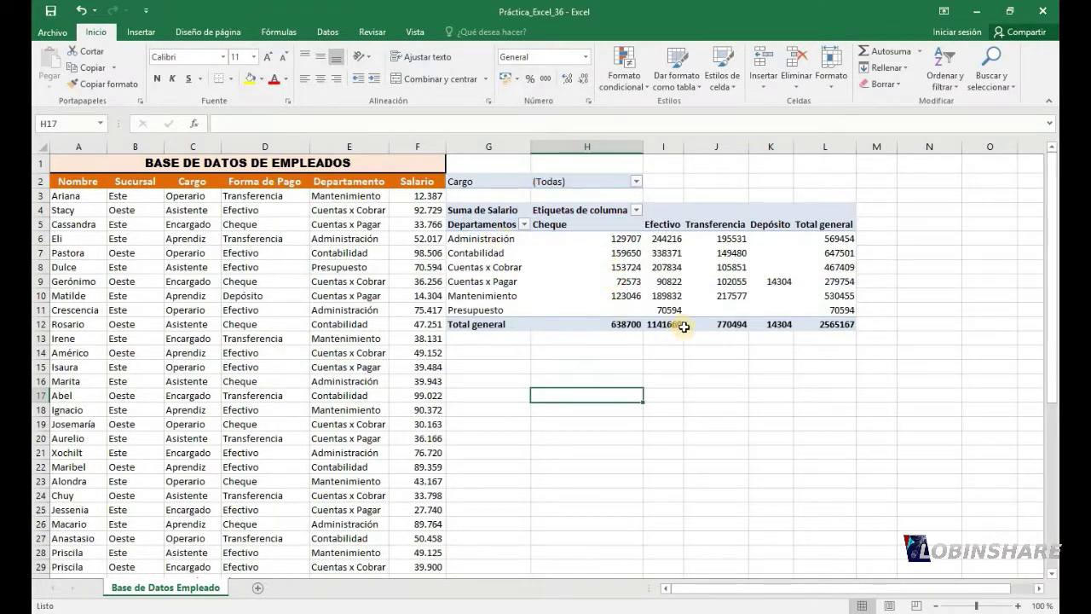
Move the whole pivot table, including its Cargo report filter, up one row to start at cell G1.
mouse_move(552, 240)
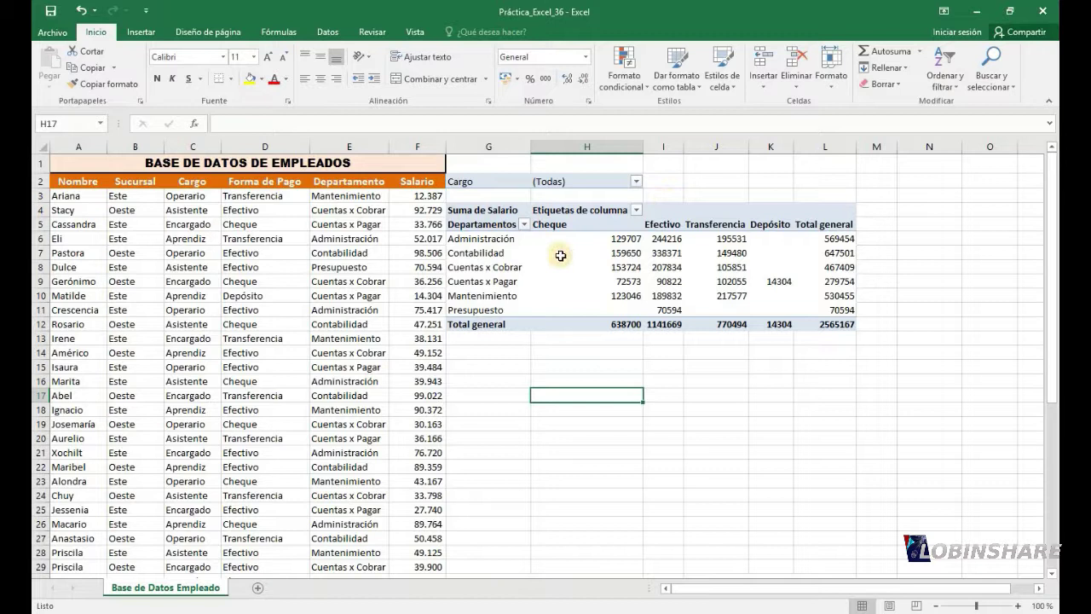
left_click_drag(483, 177, 806, 361)
left_click_drag(727, 205, 726, 166)
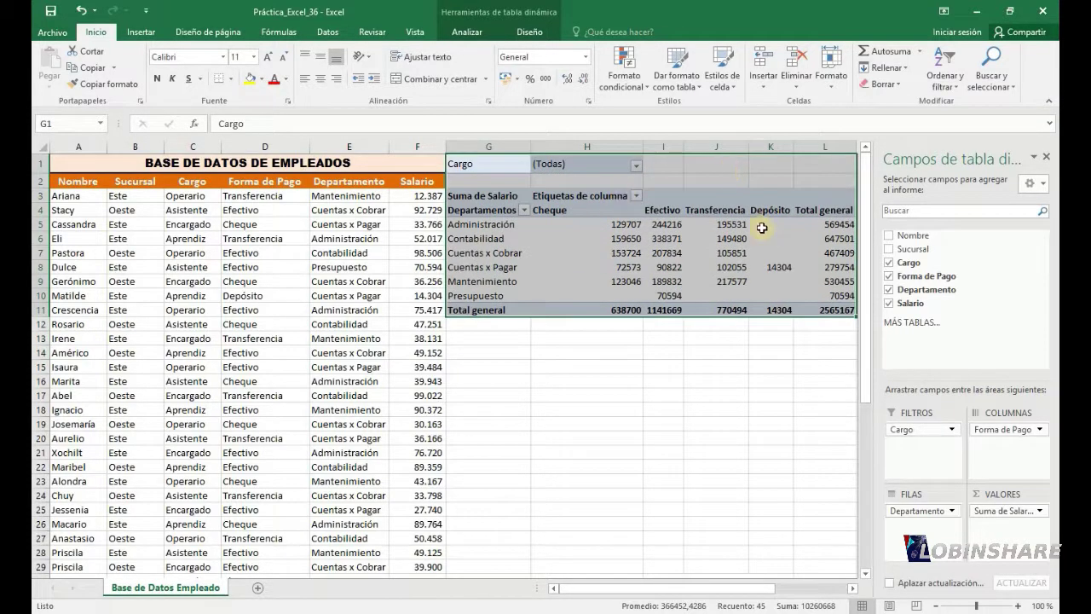
left_click(675, 375)
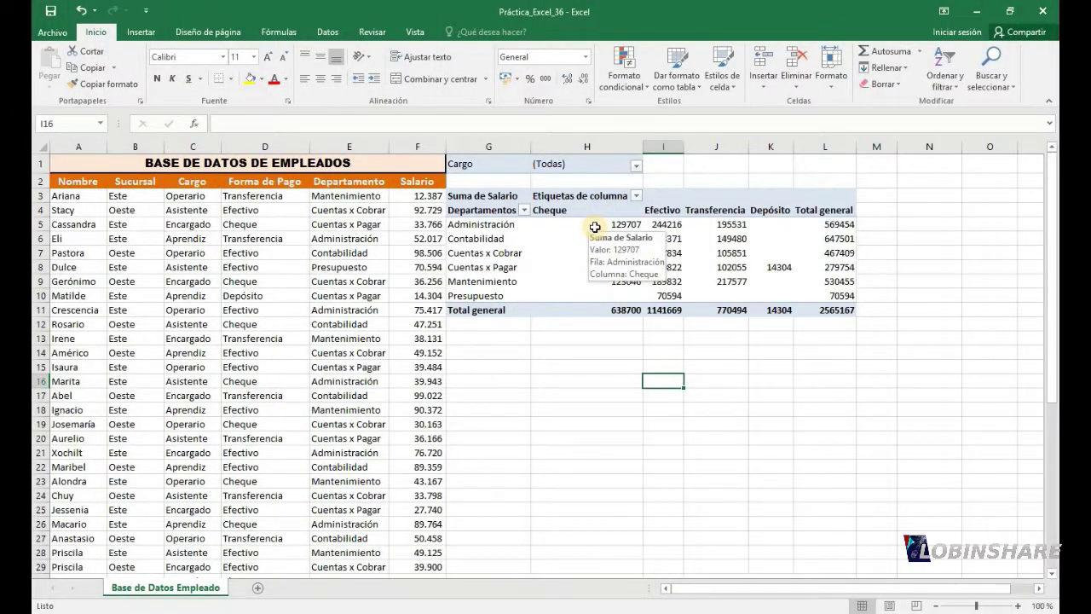
Show the pivot table values in H5:L11, including totals, with two decimal places, and reduce them back to no decimals.
left_click_drag(593, 227, 810, 310)
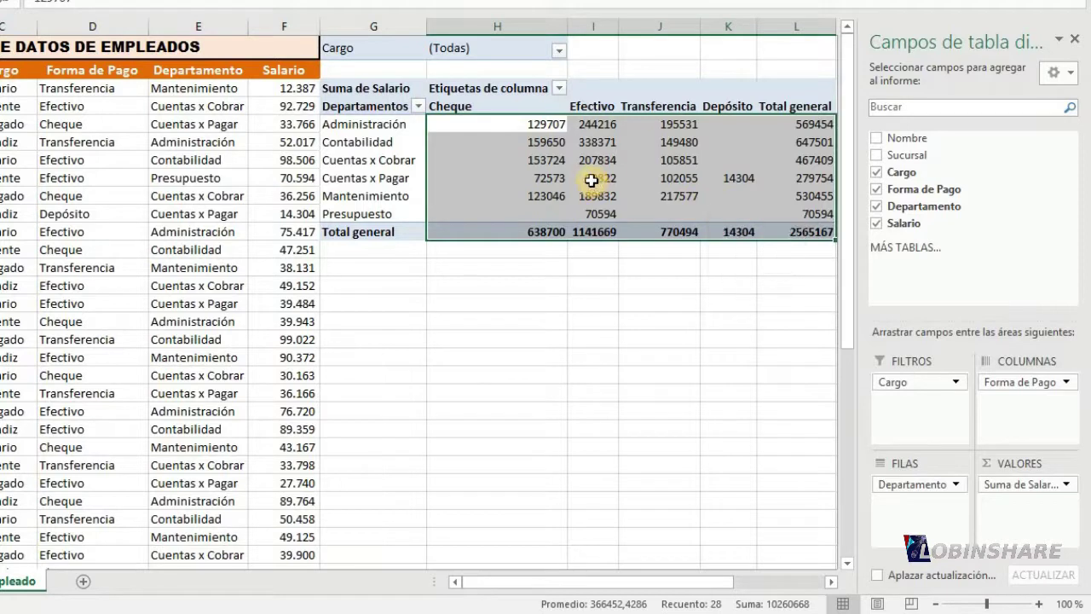
left_click(554, 343)
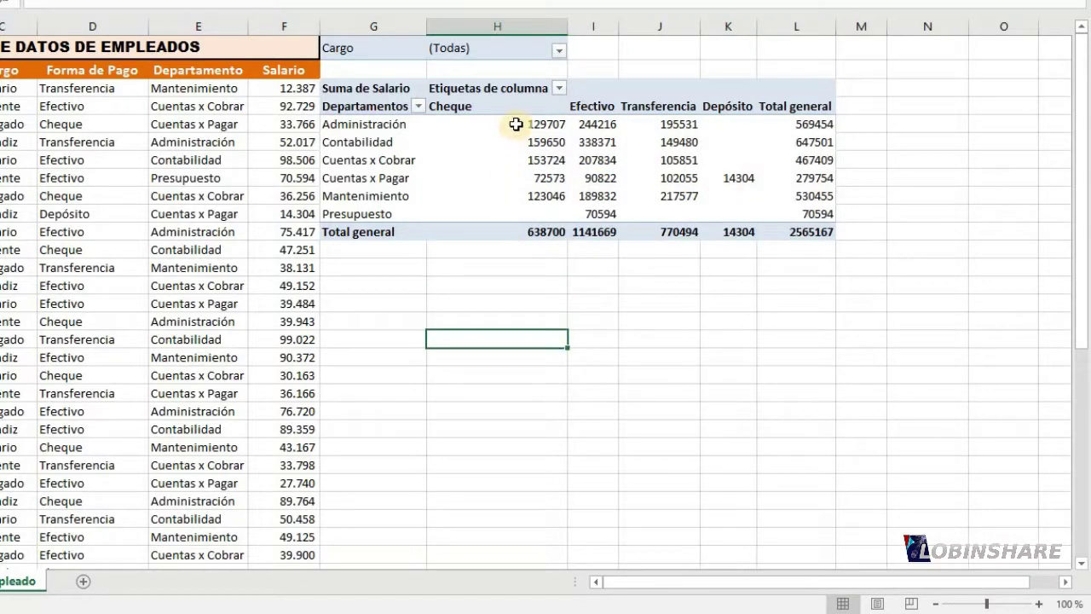
mouse_move(518, 121)
left_click_drag(518, 120, 784, 232)
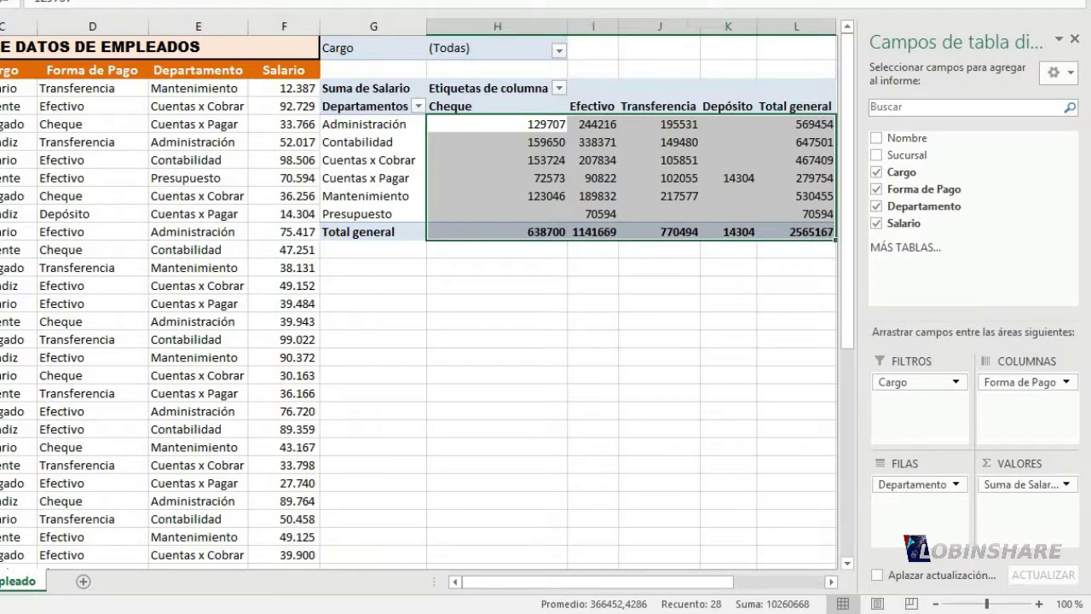
left_click(490, 1)
left_click(490, 1)
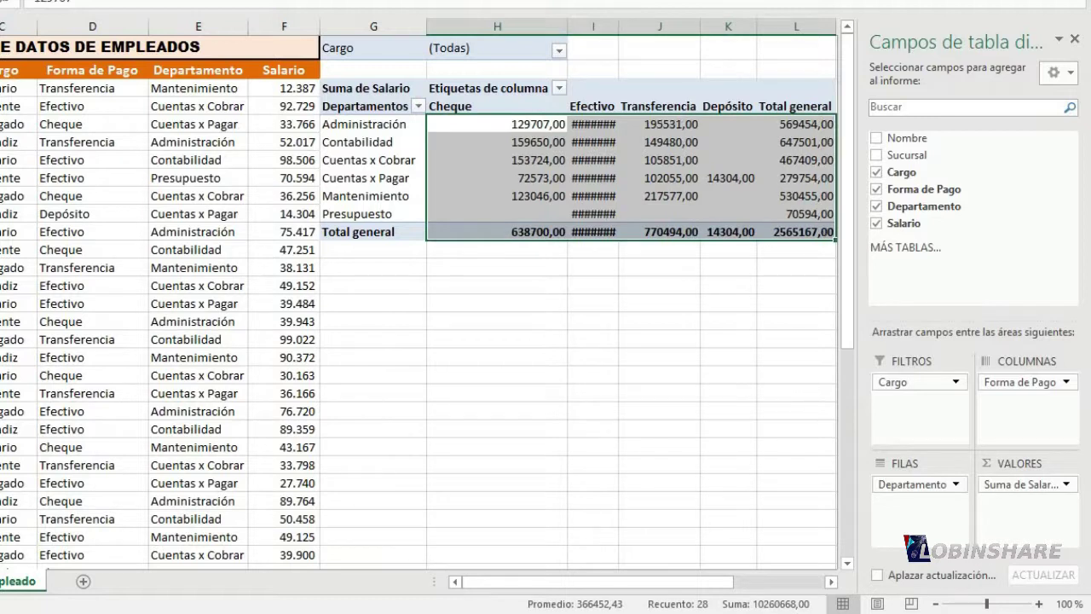
left_click(511, 1)
left_click(511, 1)
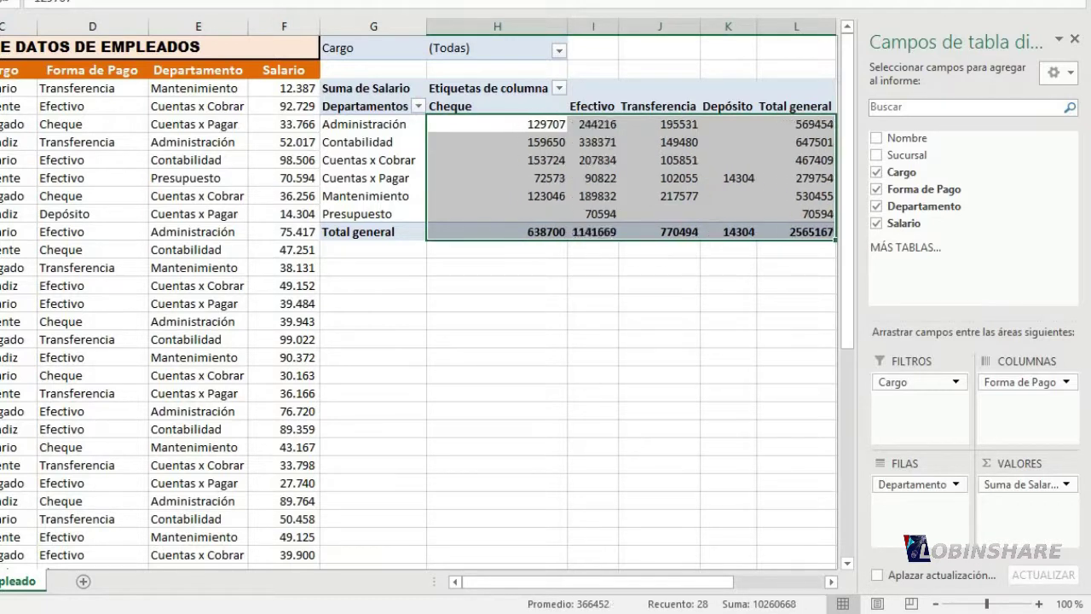
Set the number format of the Suma de Salario value field to use a thousands separator and two decimal places.
left_click(451, 317)
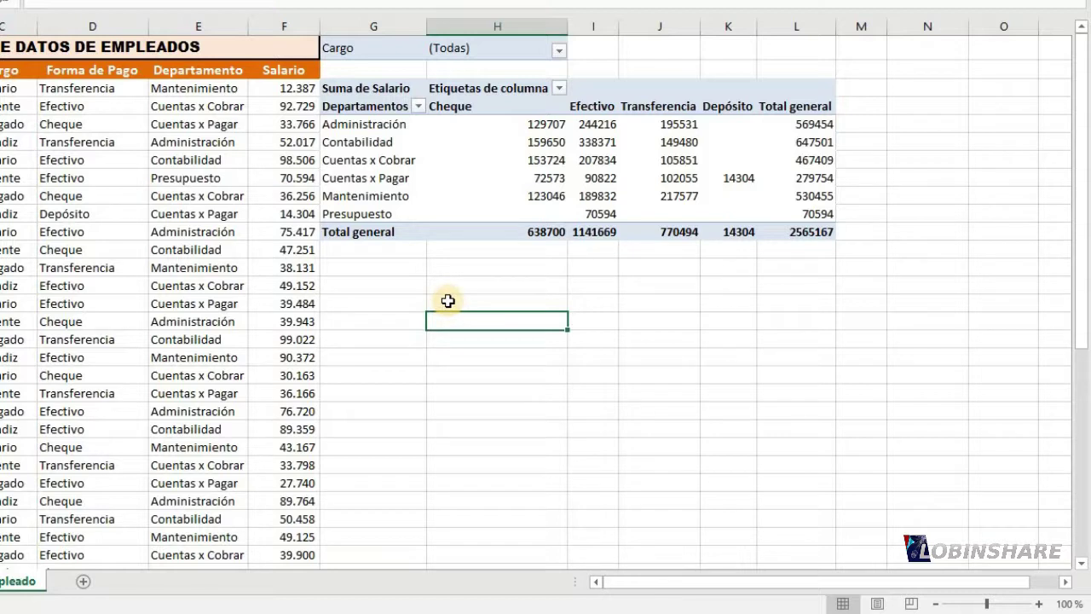
left_click(488, 124)
left_click_drag(545, 153, 777, 231)
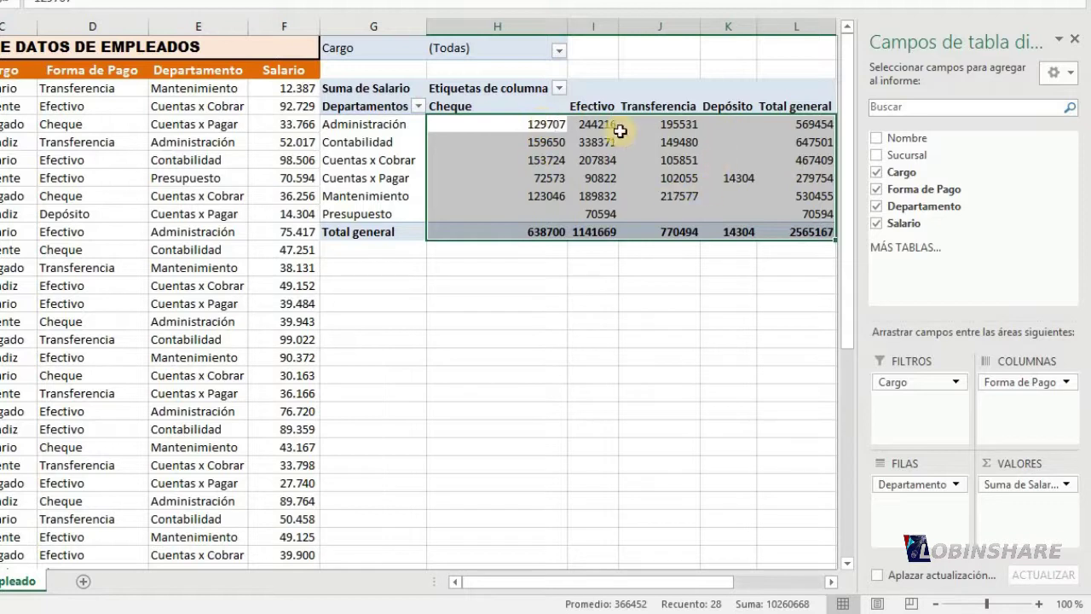
left_click(1067, 486)
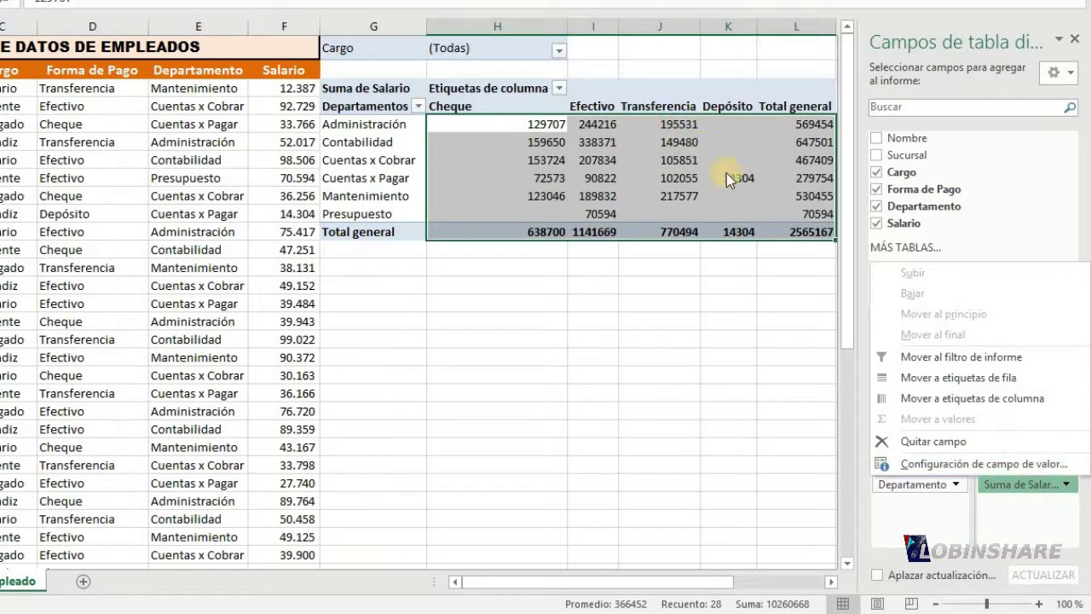
left_click(985, 468)
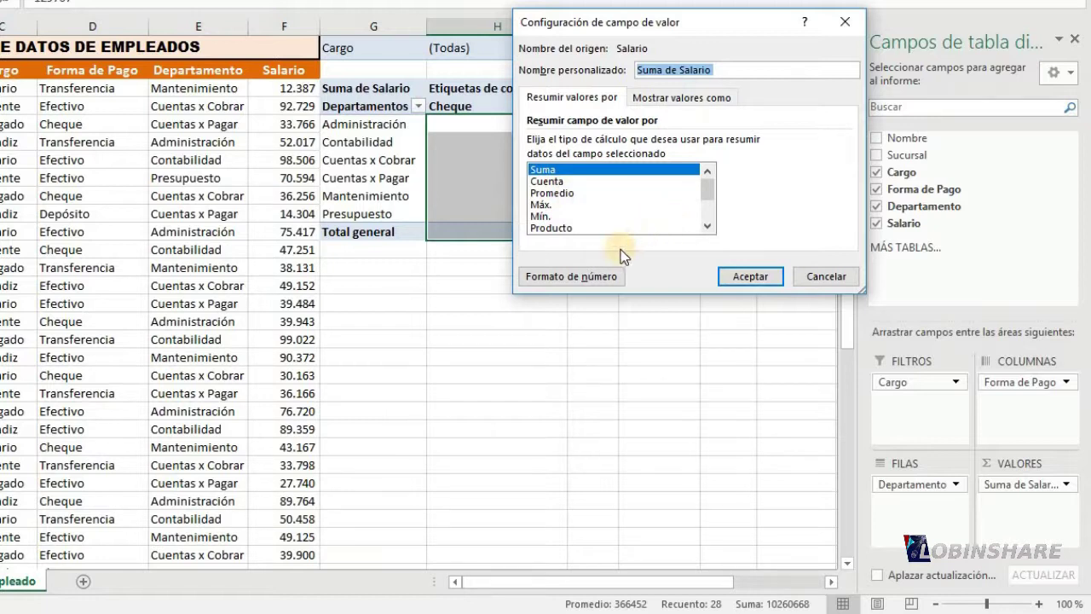
left_click(577, 276)
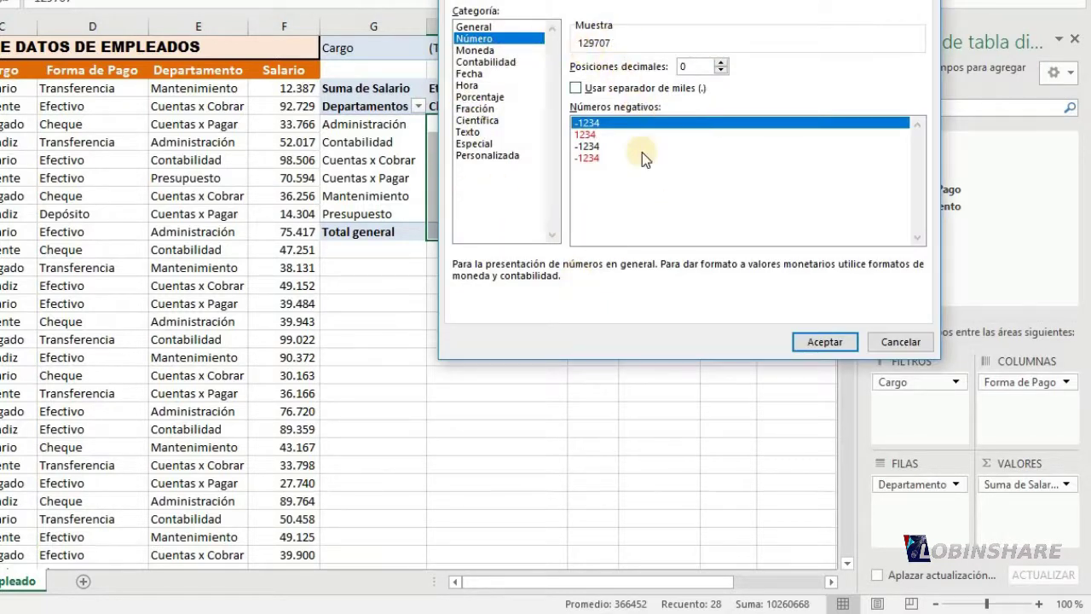
left_click(596, 91)
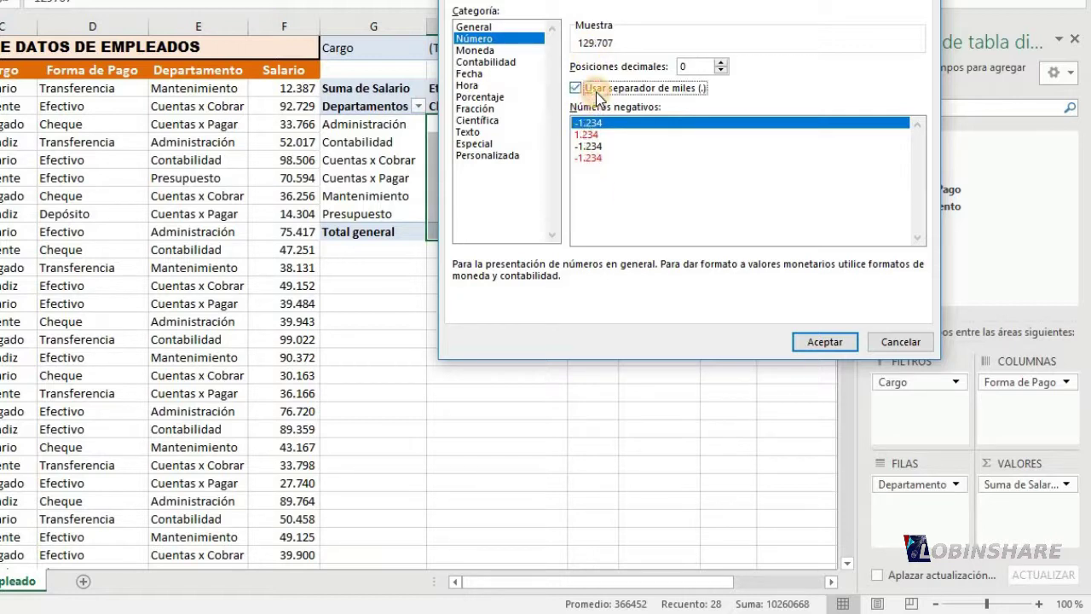
left_click(721, 62)
left_click(720, 63)
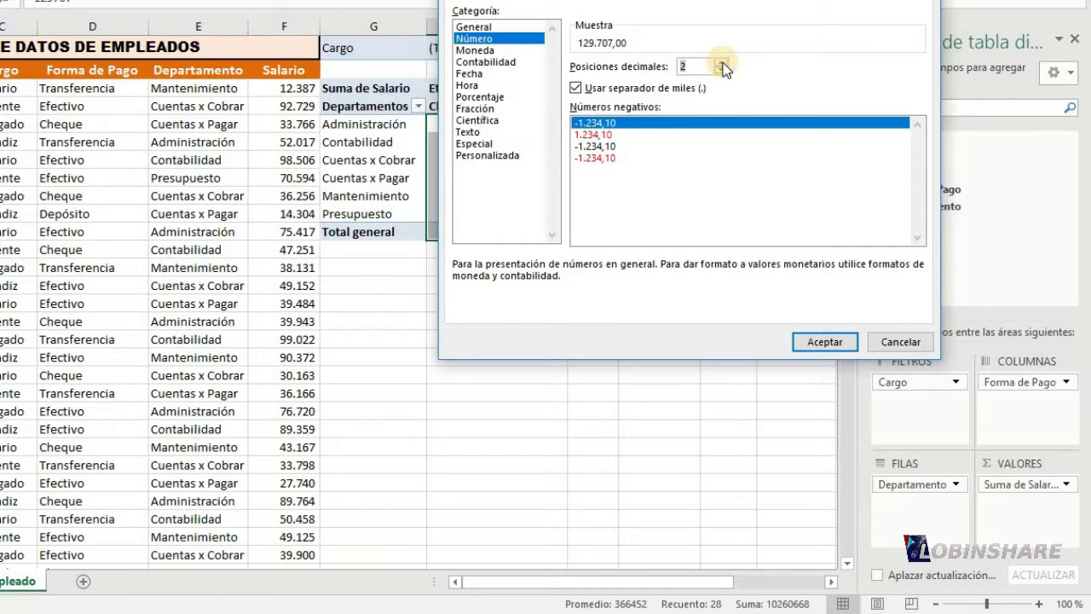
left_click(820, 342)
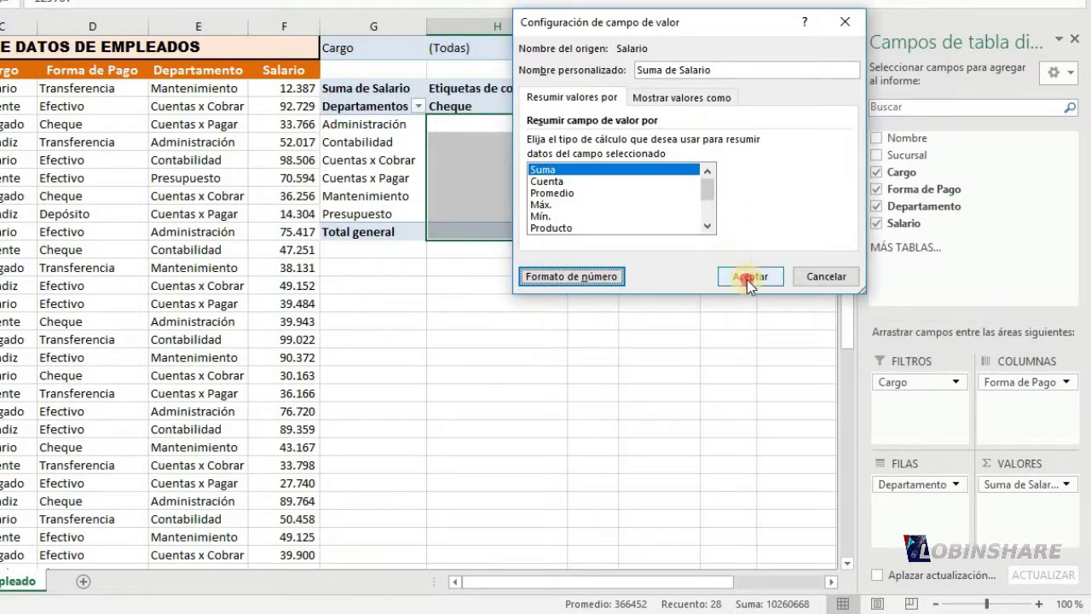
left_click(748, 276)
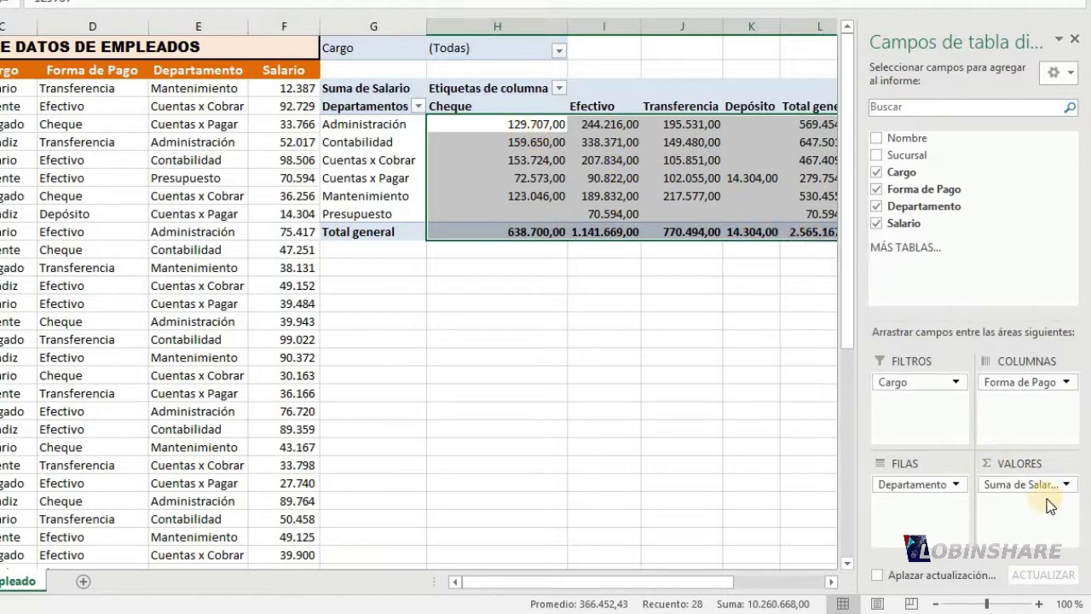
Reduce the pivot table values in H5:L11, including totals, to no decimal places.
left_click(1066, 485)
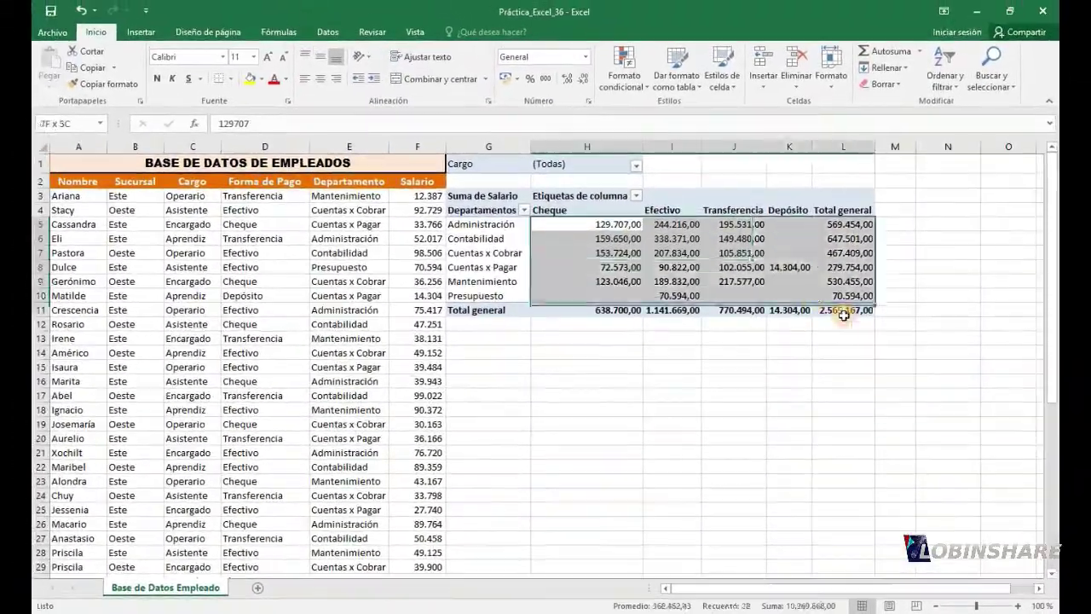
left_click_drag(843, 315, 843, 314)
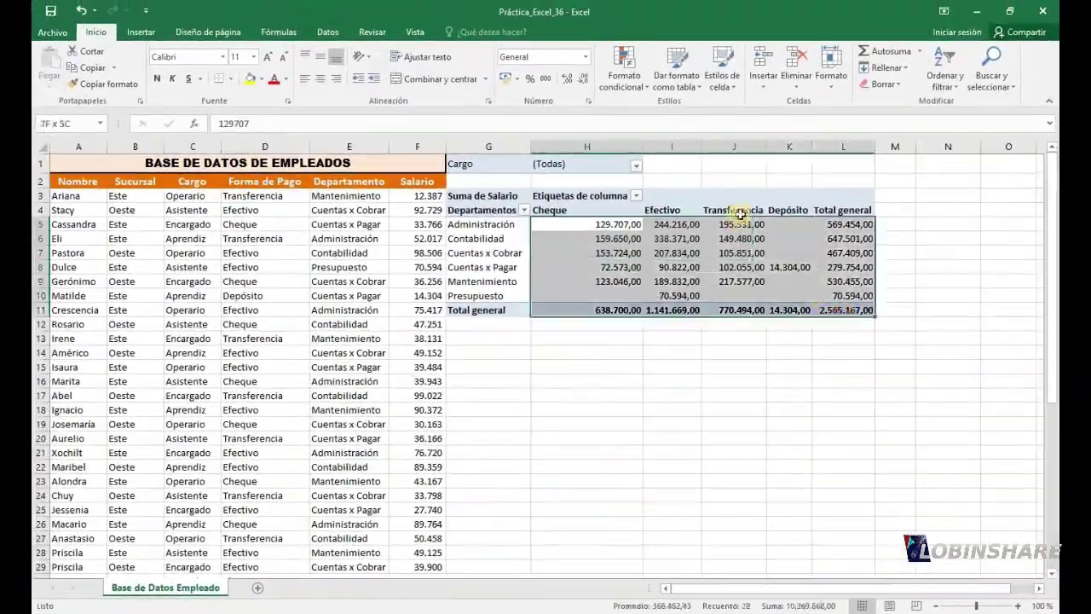
left_click(582, 81)
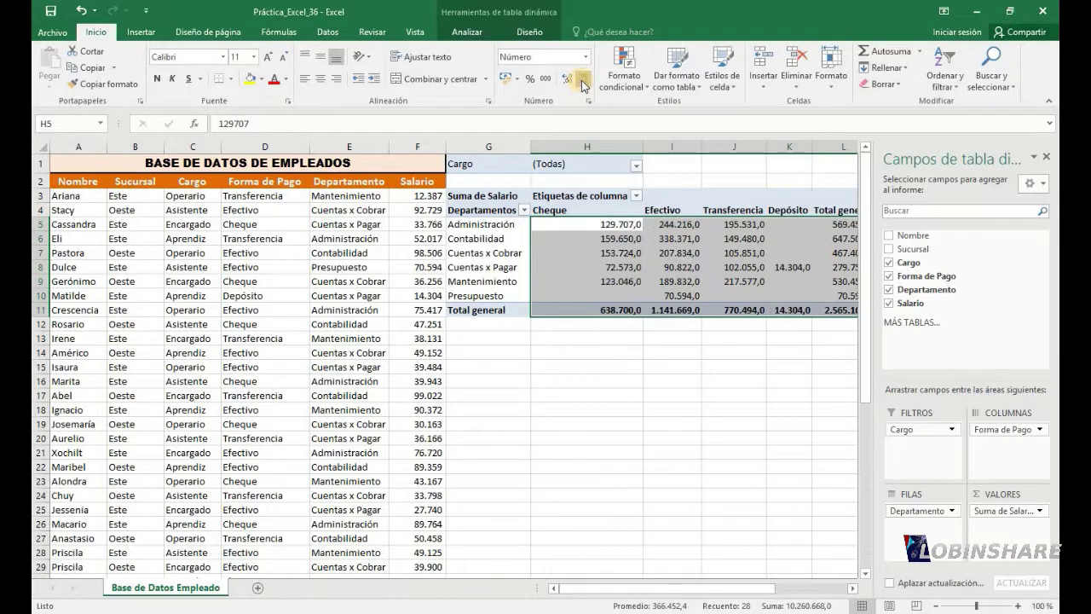
left_click(582, 81)
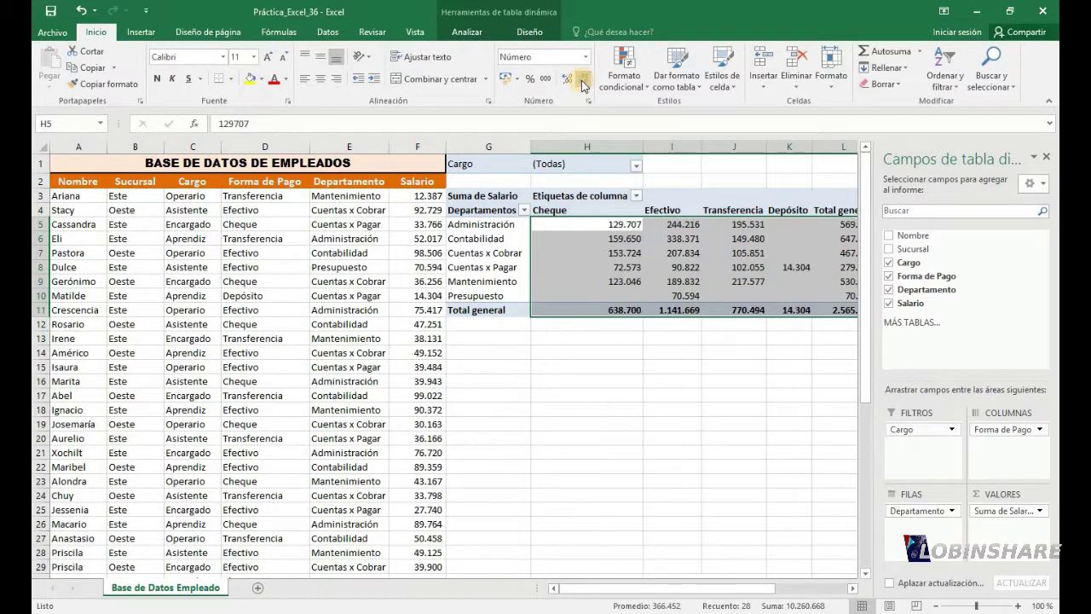
left_click(699, 426)
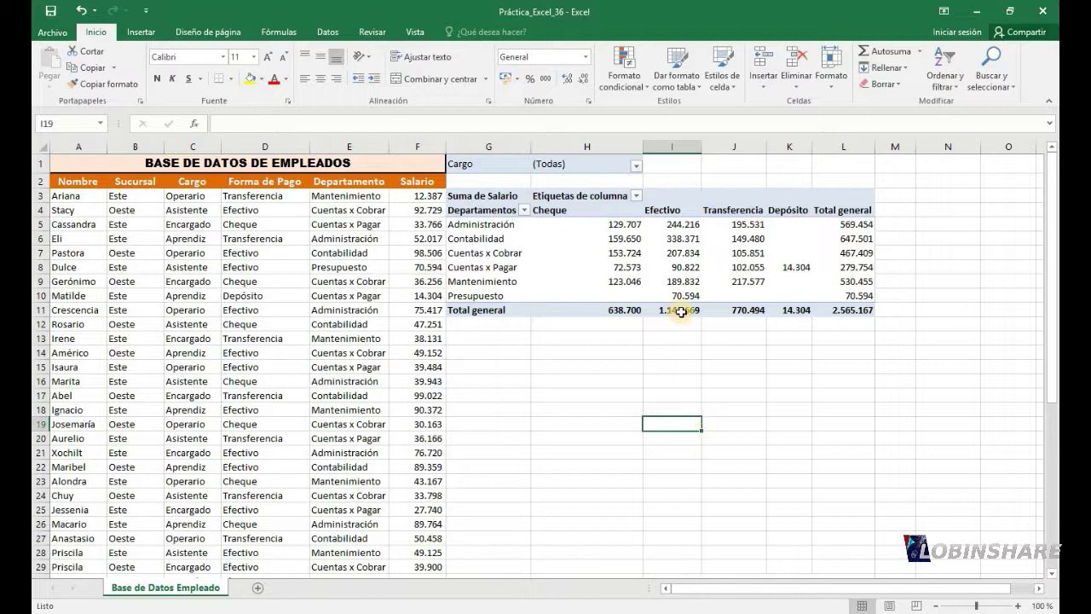
Format the grand total values in H11:L11 with font size 12 and italics.
left_click_drag(613, 224, 688, 276)
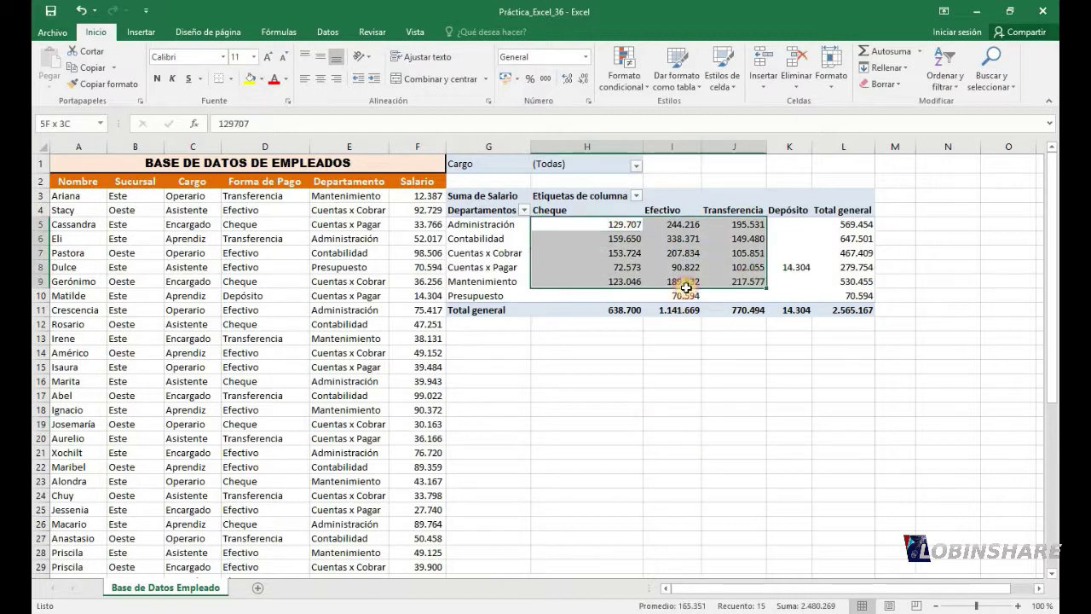
left_click_drag(597, 309, 835, 308)
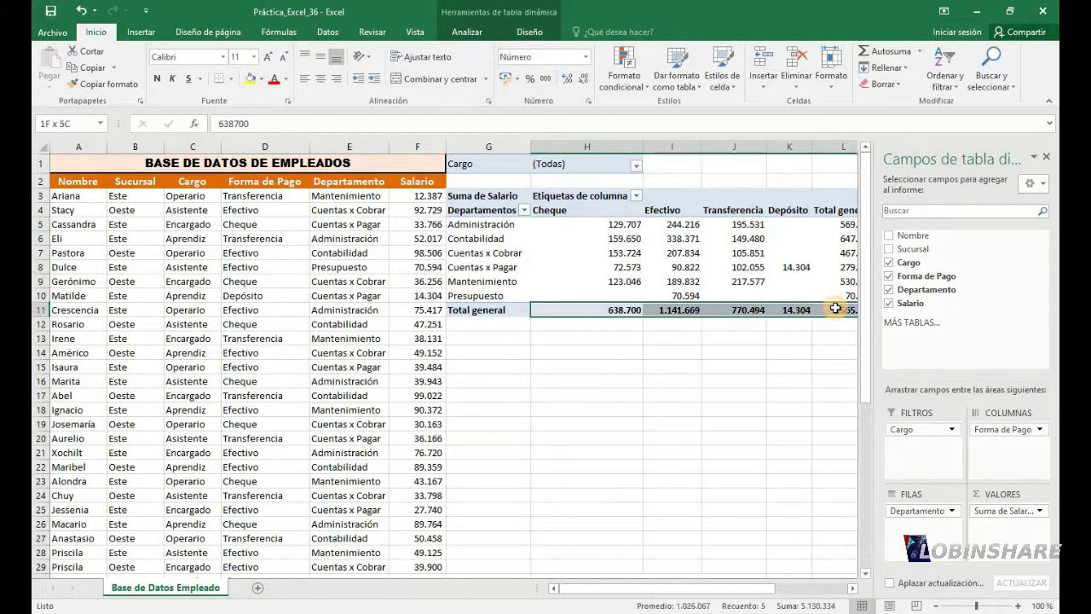
left_click(267, 58)
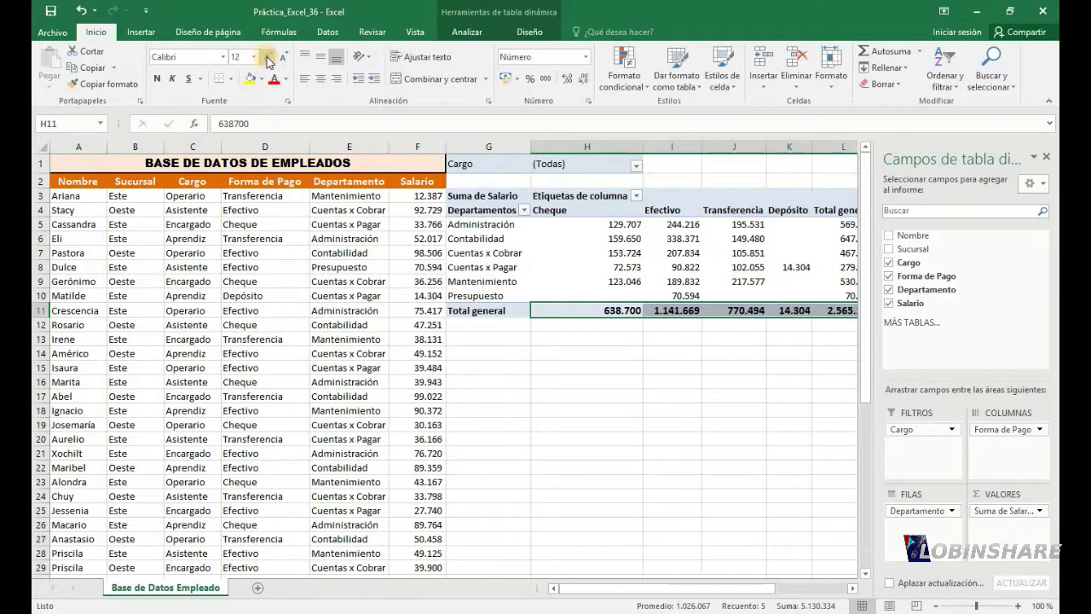
left_click(172, 78)
left_click(590, 434)
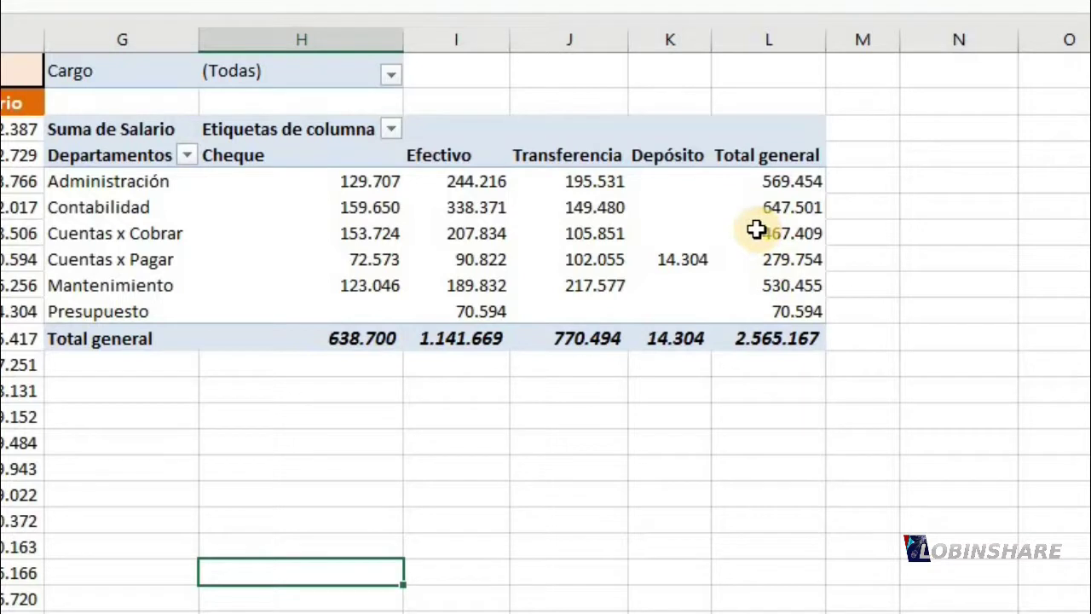
Hide the pivot table's field list so the whole table fits in view.
left_click(787, 159)
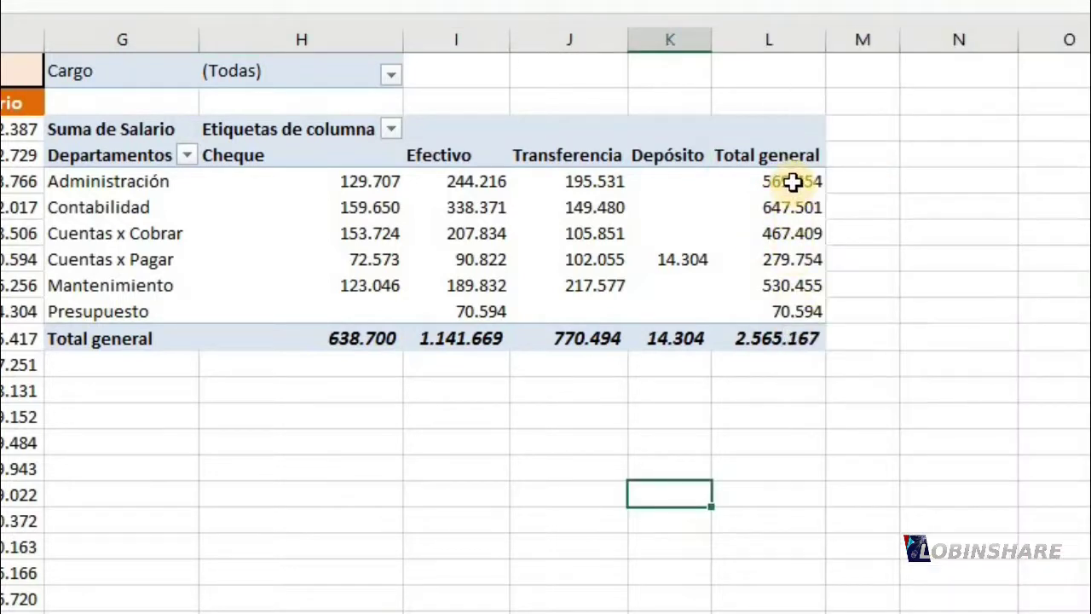
mouse_move(792, 181)
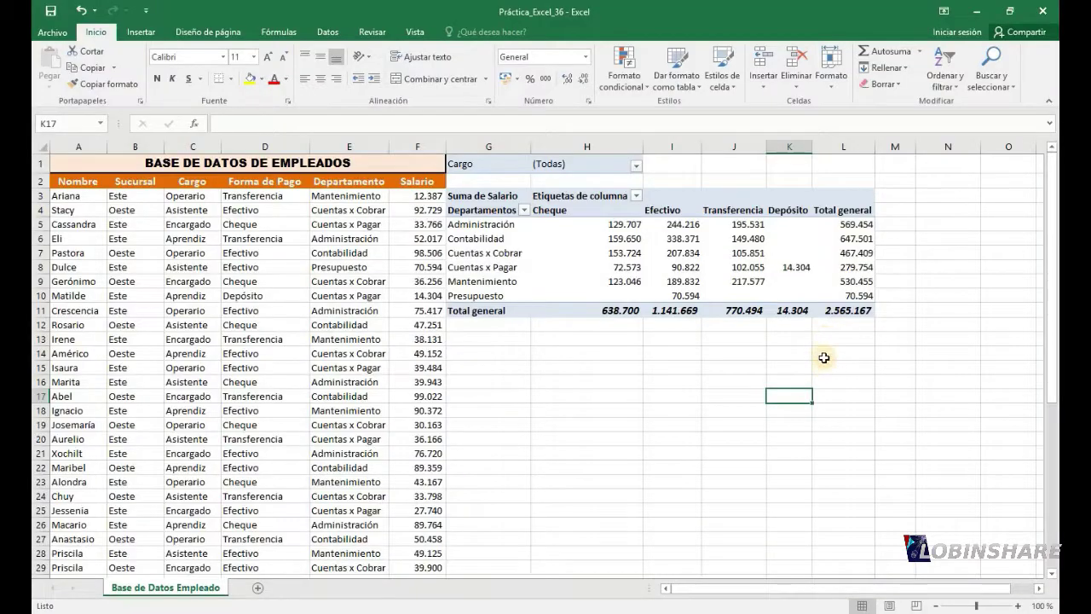
left_click(854, 228)
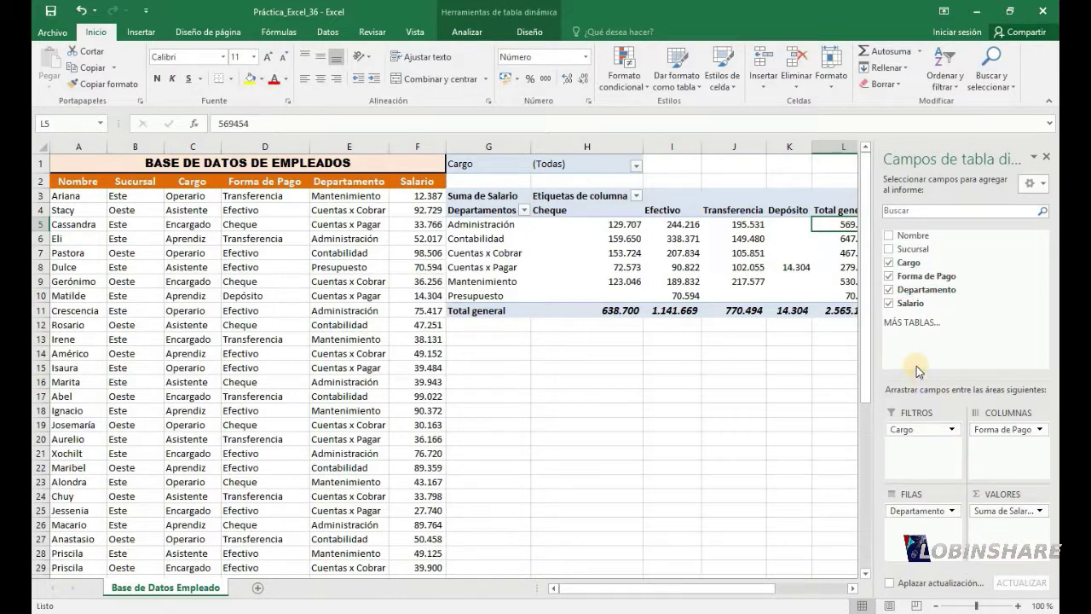
right_click(720, 277)
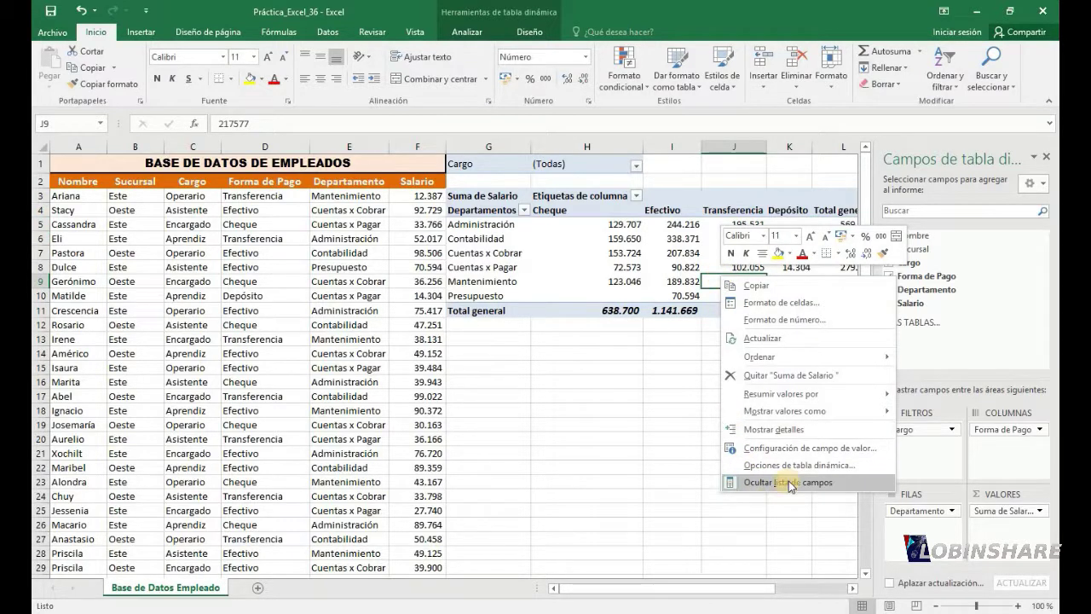
left_click(790, 483)
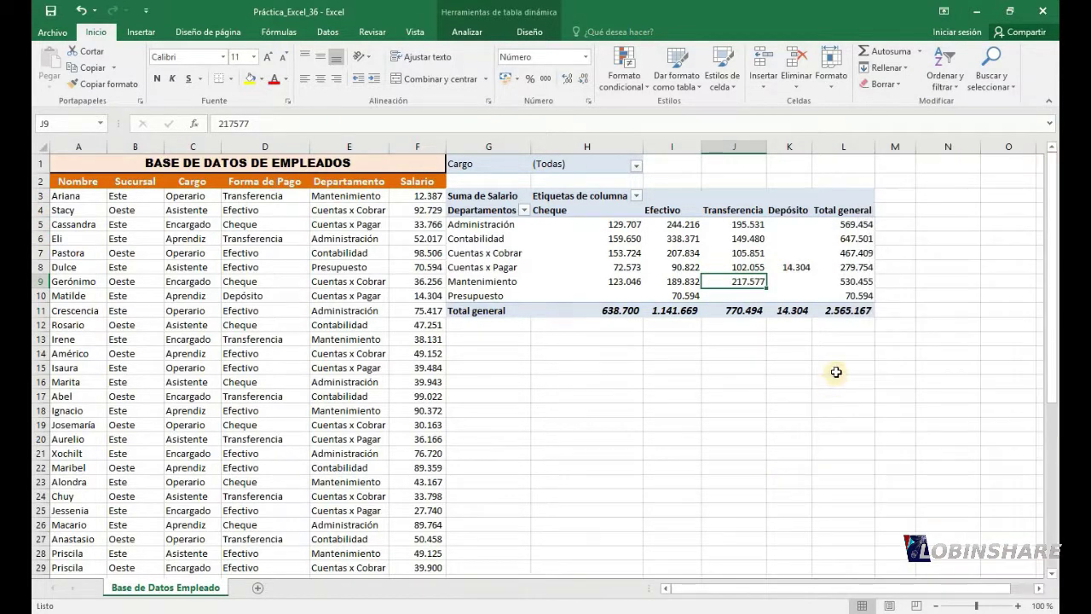
left_click(847, 295)
left_click(840, 252)
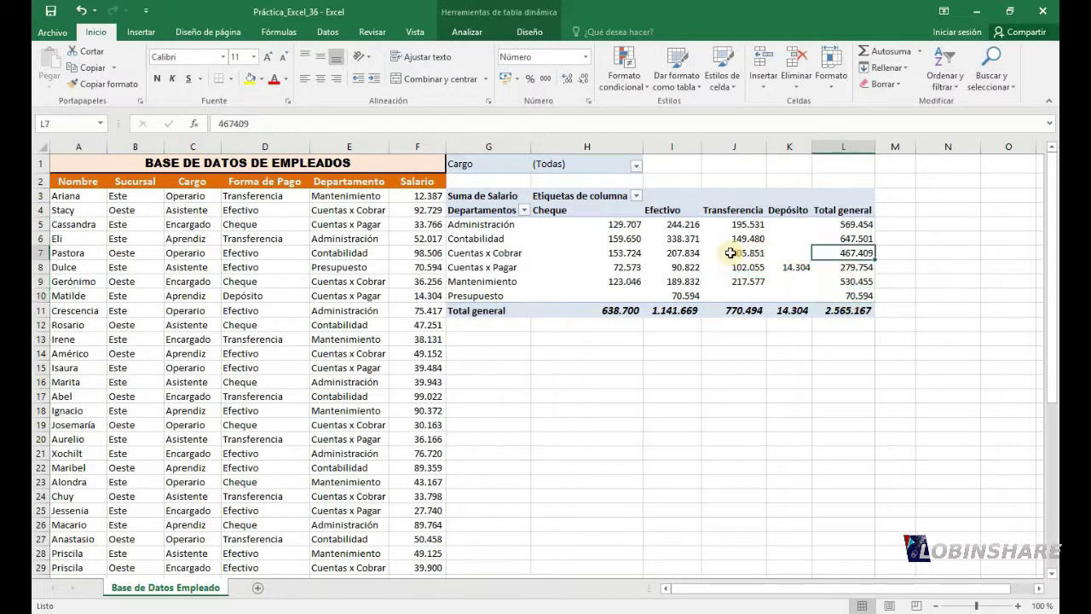
left_click(735, 253)
left_click(679, 269)
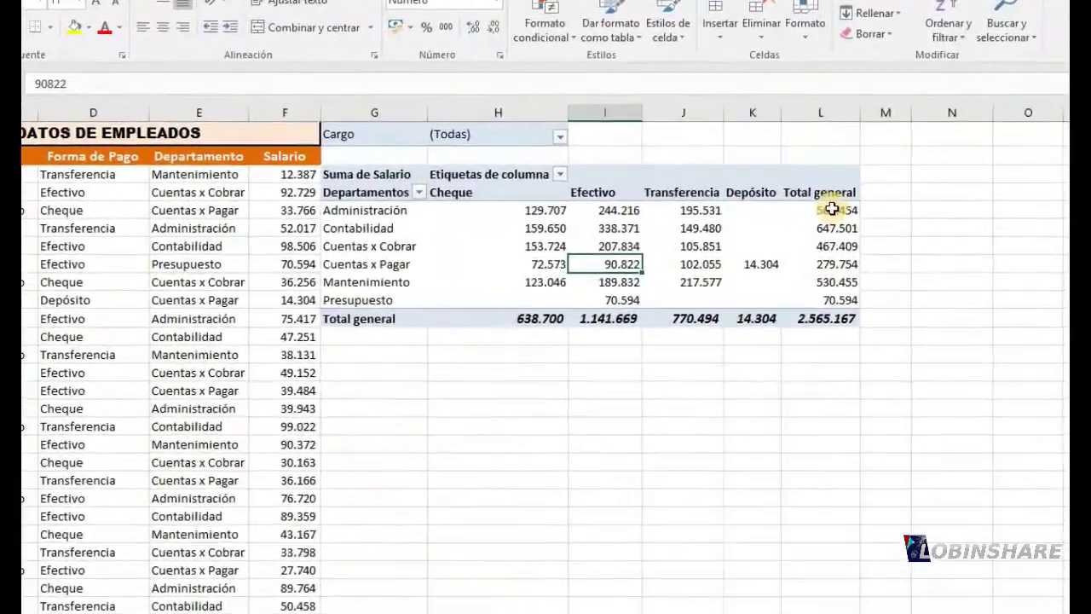
Sort the pivot table's departments by their Total general values from smallest to largest.
mouse_move(852, 223)
left_click(806, 179)
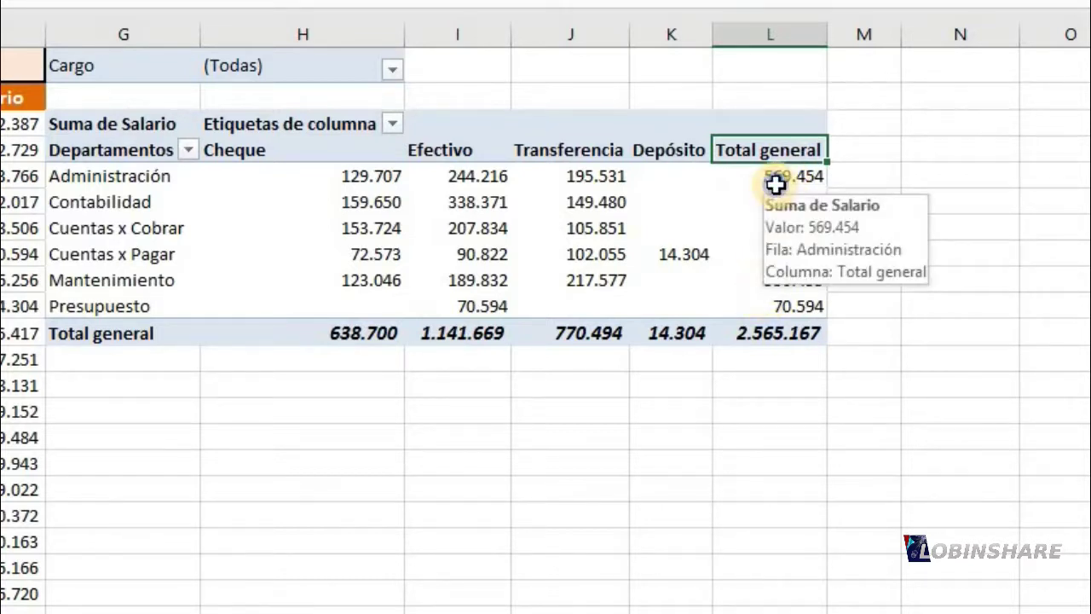
right_click(766, 178)
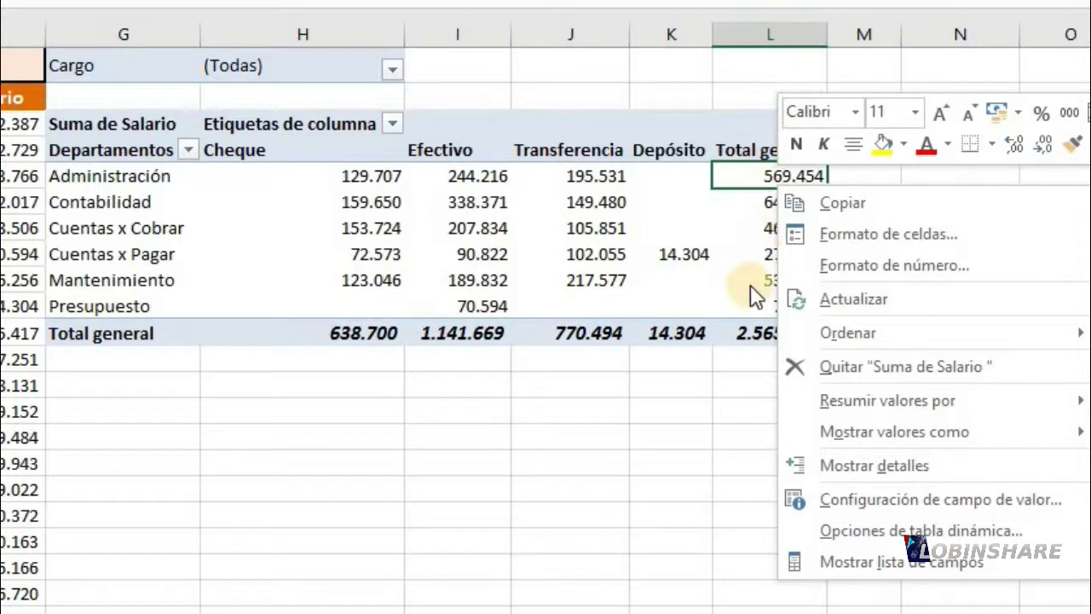
mouse_move(844, 337)
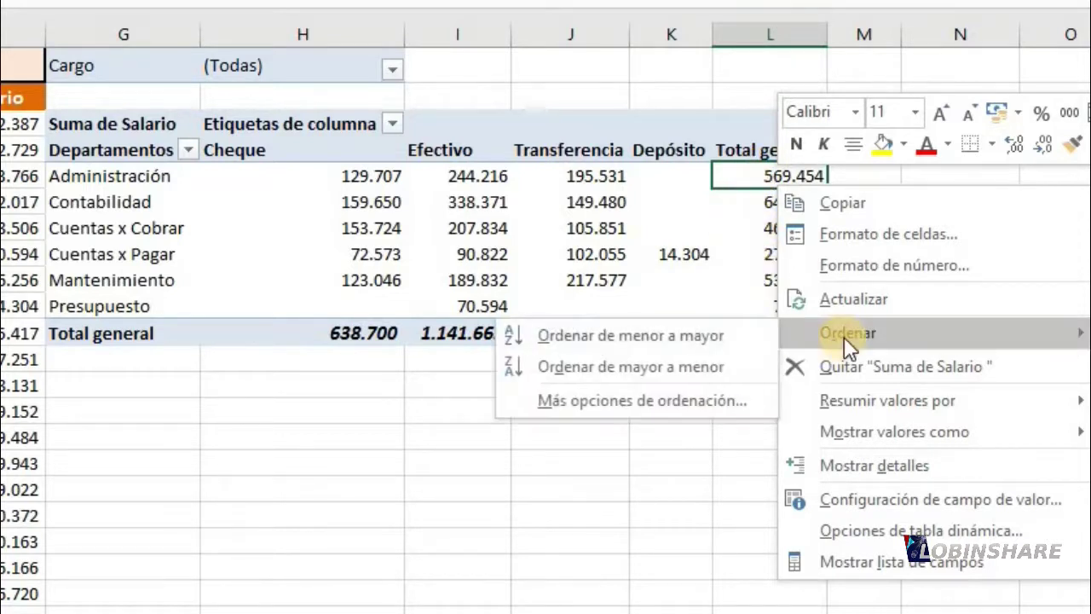
left_click(742, 333)
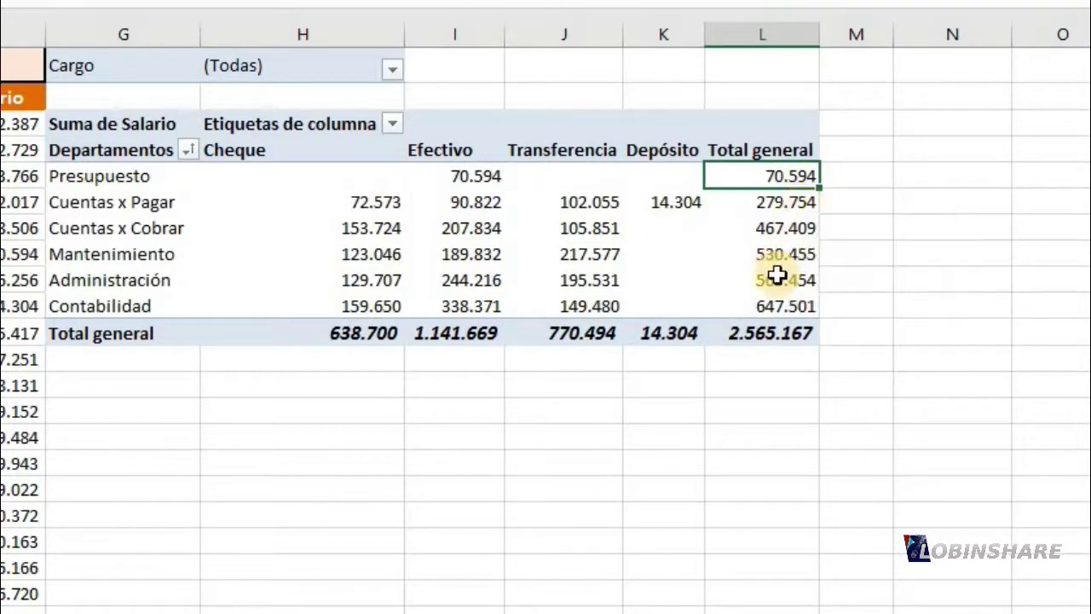
mouse_move(783, 312)
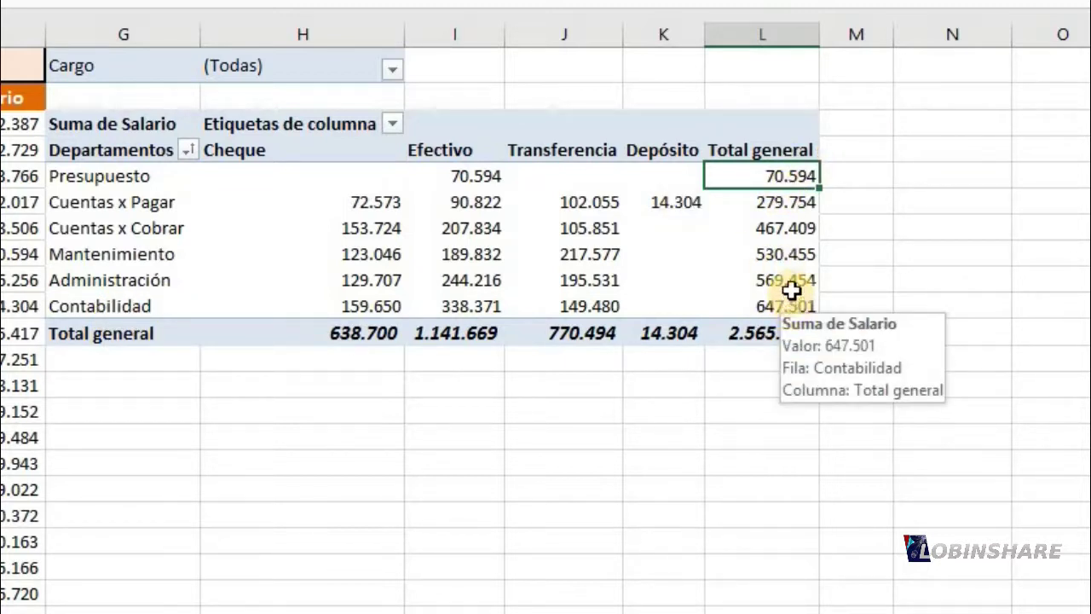
Sort the pivot table's departments by their Efectivo values from largest to smallest.
right_click(480, 218)
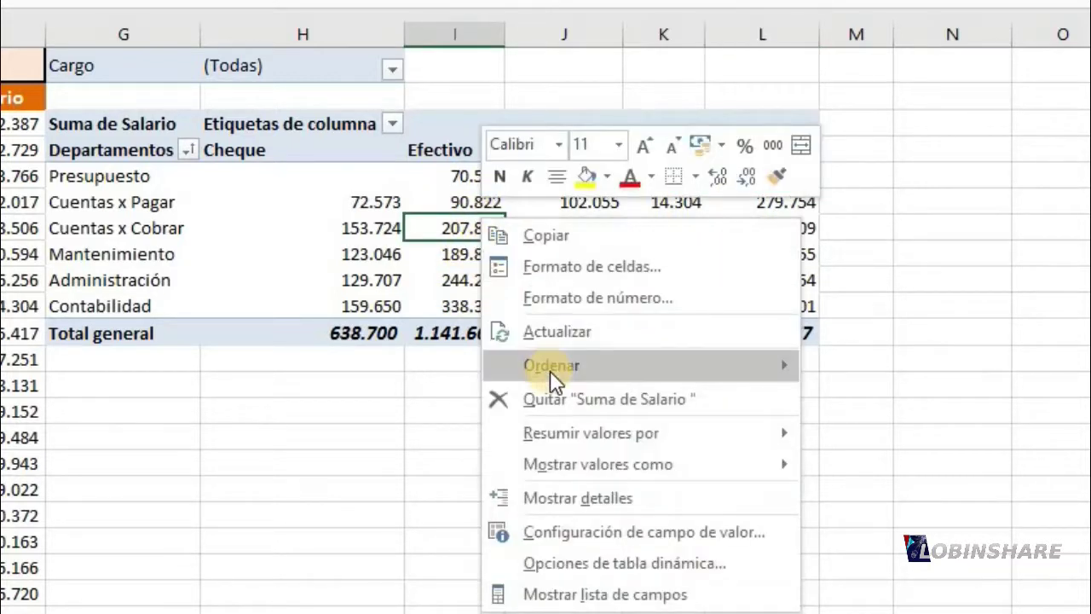
mouse_move(550, 370)
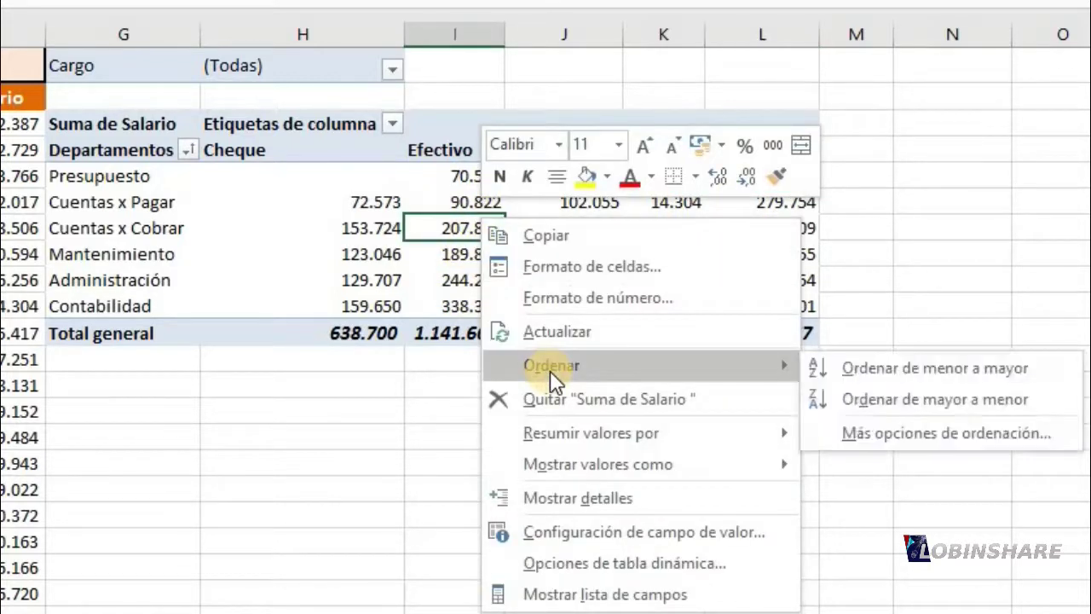
left_click(899, 404)
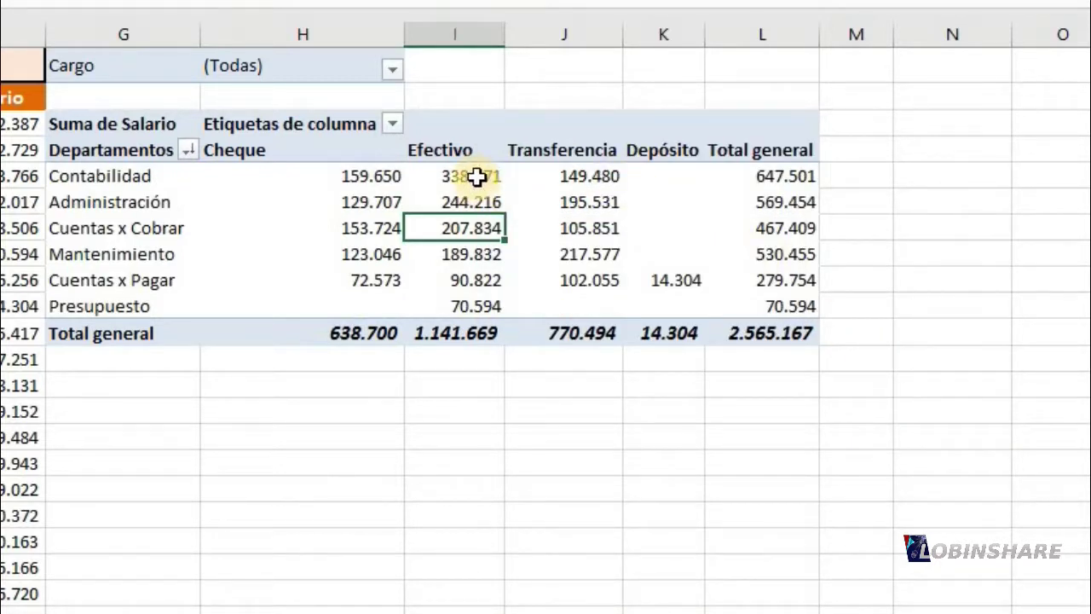
left_click(476, 177)
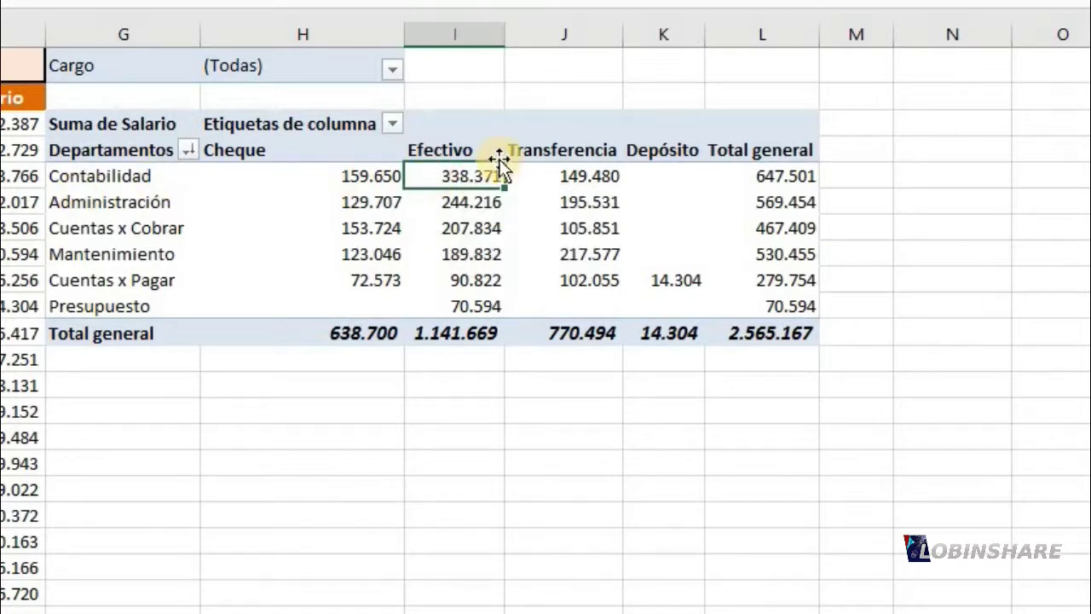
left_click(453, 310)
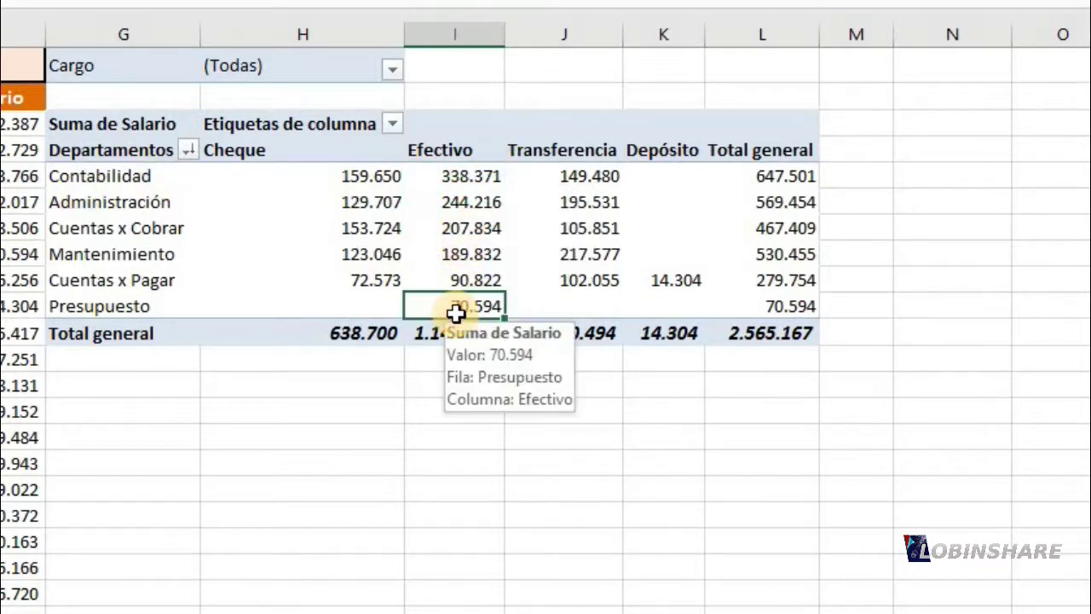
Select the pivot table's values in H5:L11 and show its field list again.
left_click(444, 406)
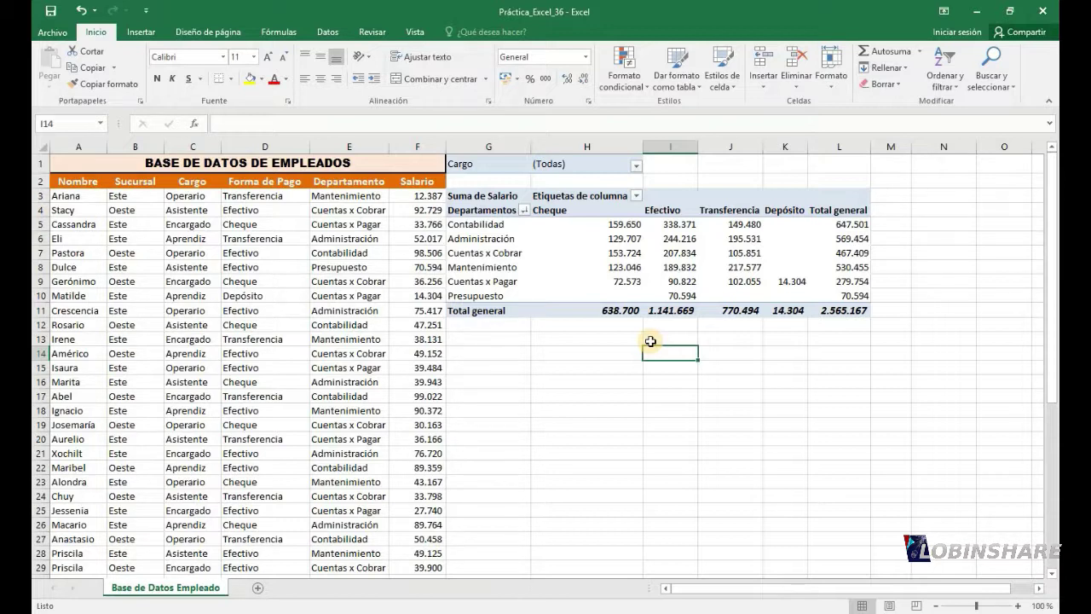
left_click_drag(626, 224, 857, 324)
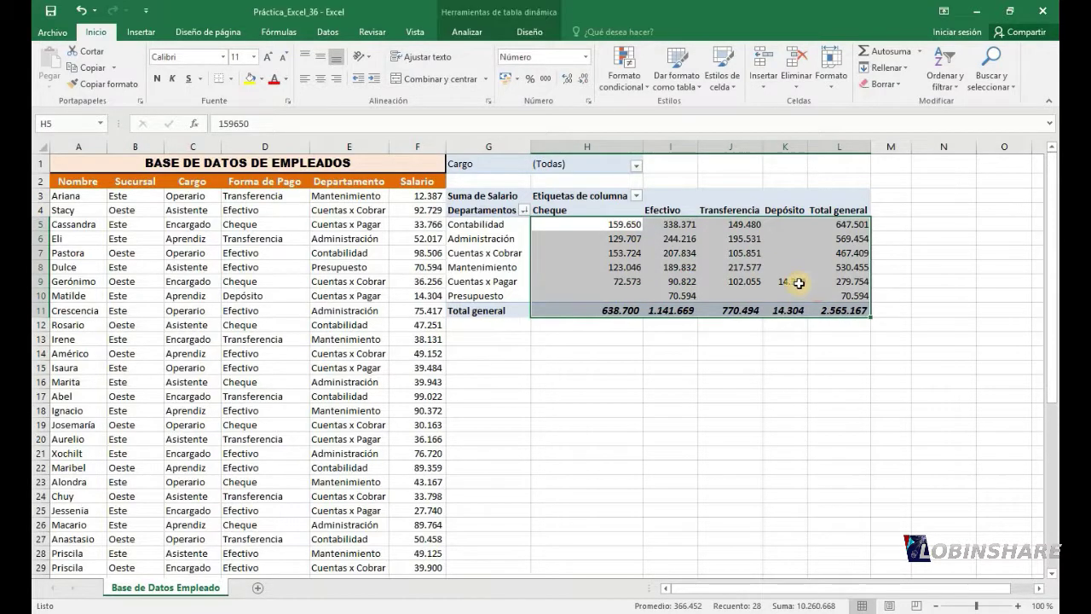
mouse_move(794, 285)
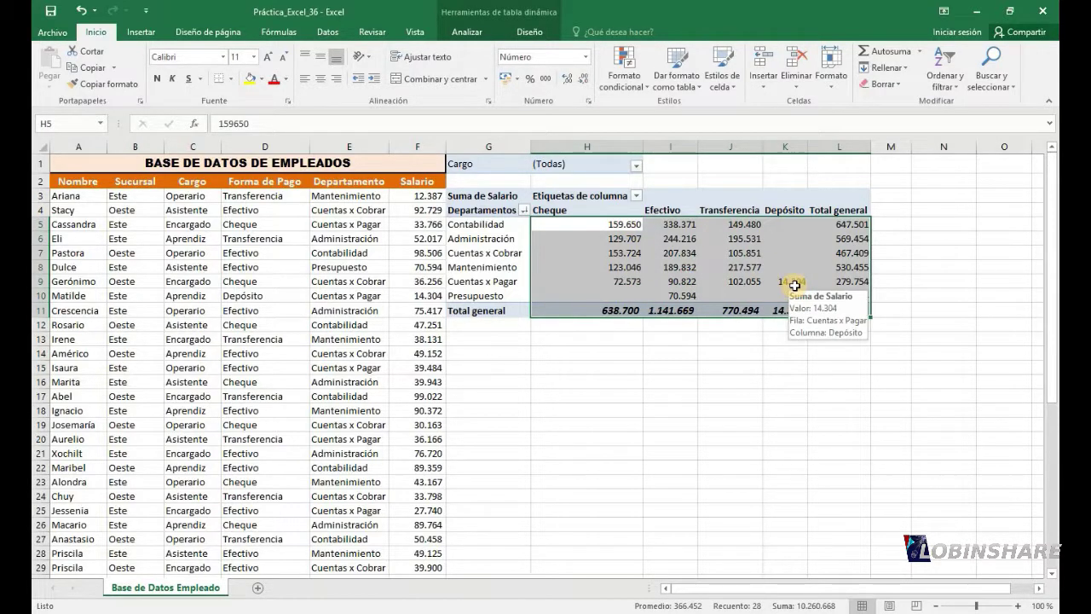
right_click(795, 285)
left_click(867, 496)
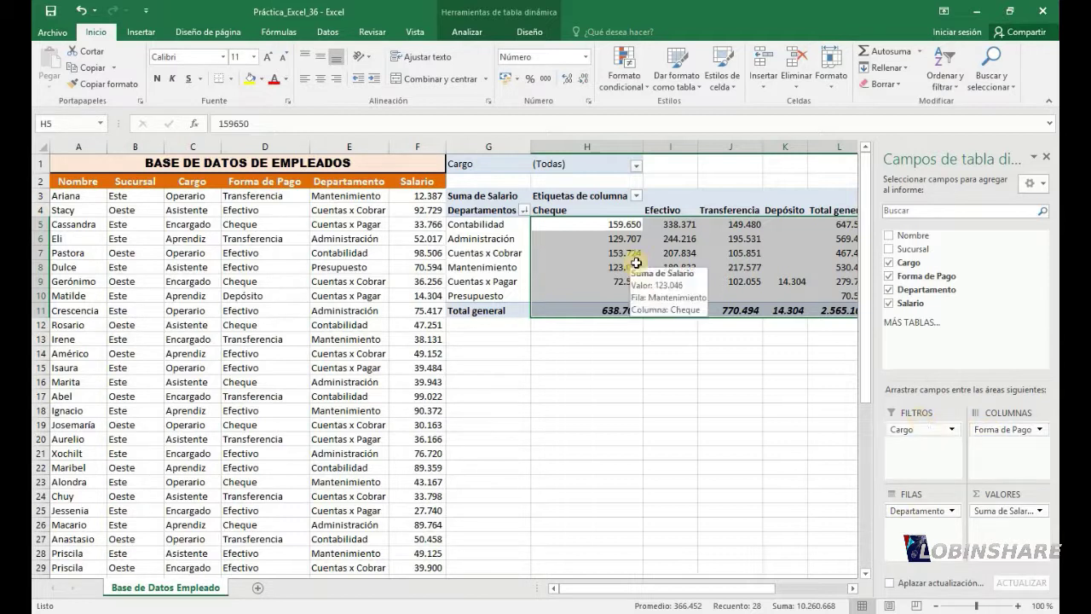
Examine the summary calculation types in the Suma de Salario value field settings, cancel the dialog and select an empty cell outside the pivot table.
left_click(708, 248)
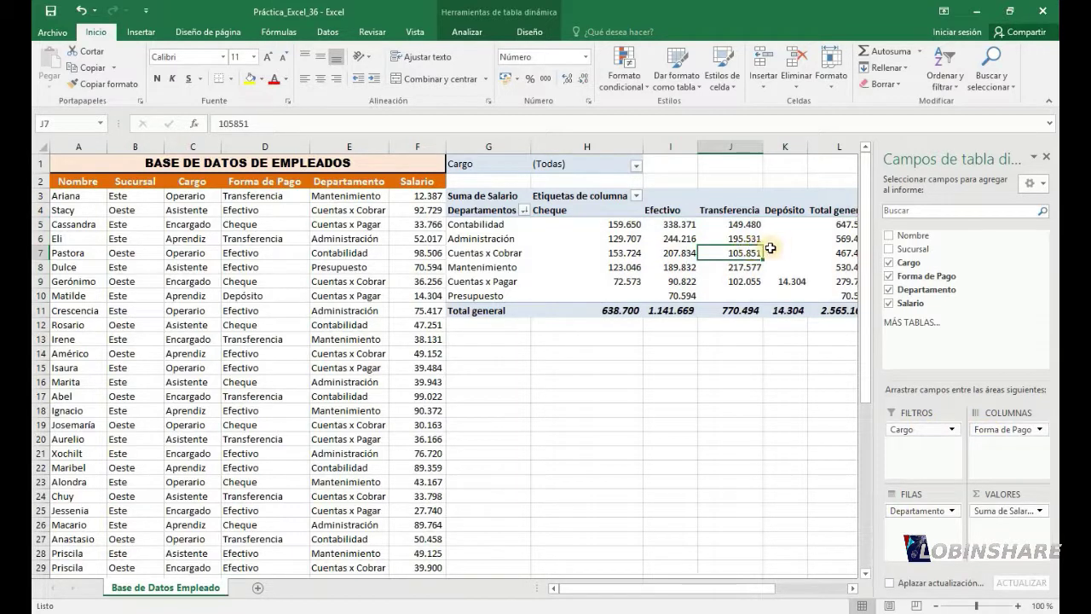
left_click(780, 242)
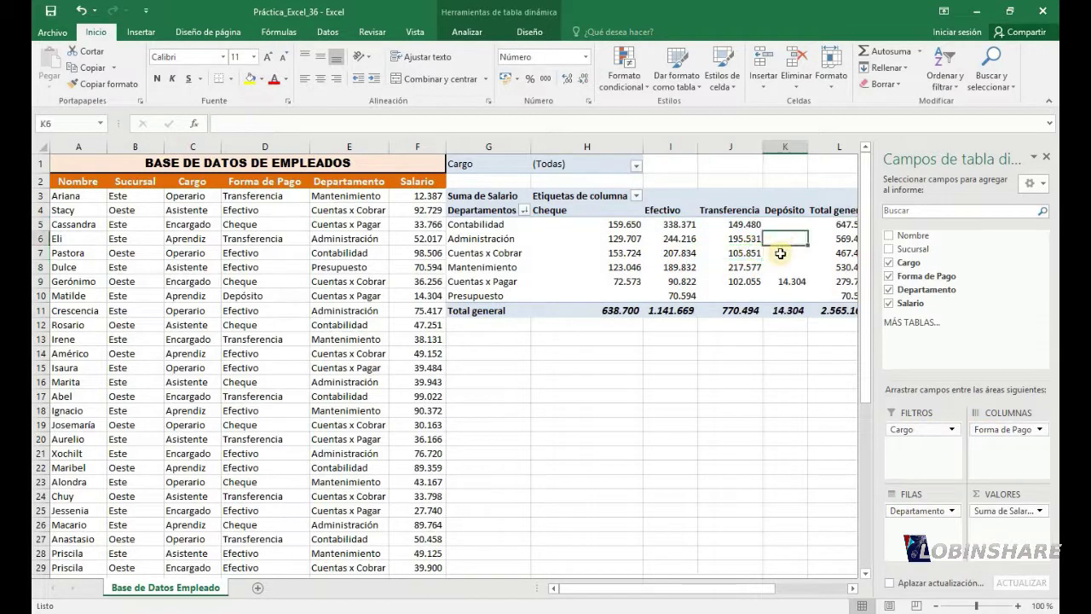
left_click(1042, 511)
left_click(1014, 494)
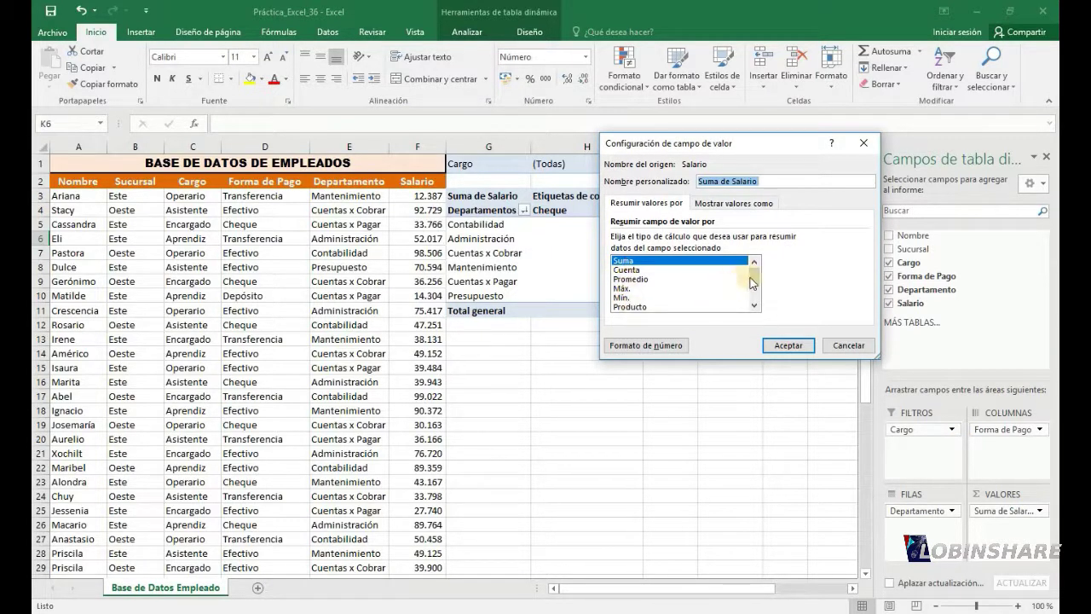
mouse_move(754, 286)
left_mouse_down()
mouse_move(755, 299)
mouse_move(755, 280)
left_mouse_up()
left_click(835, 351)
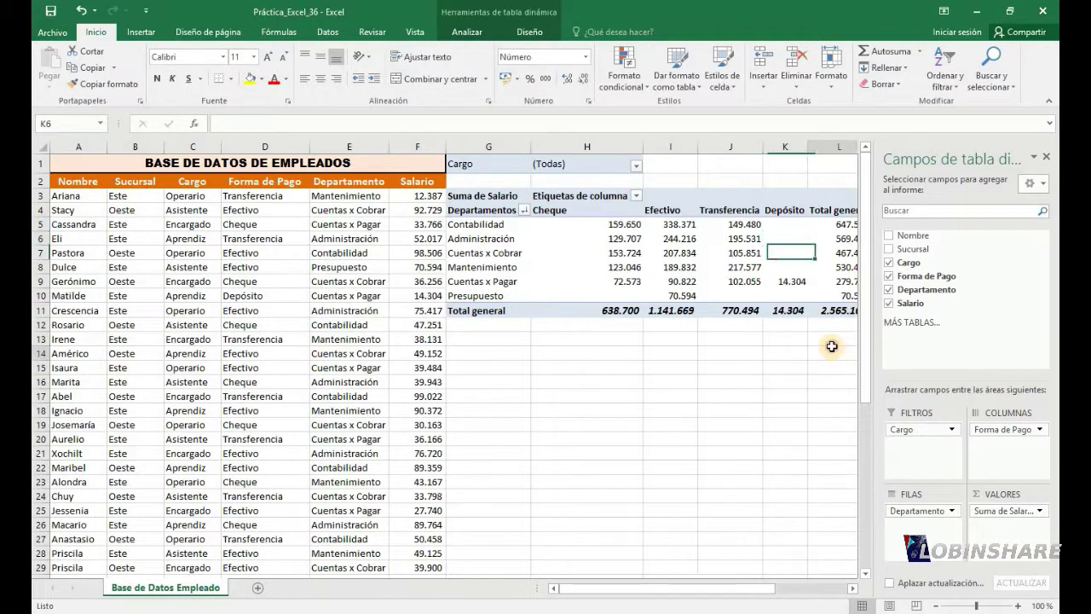
left_click(833, 351)
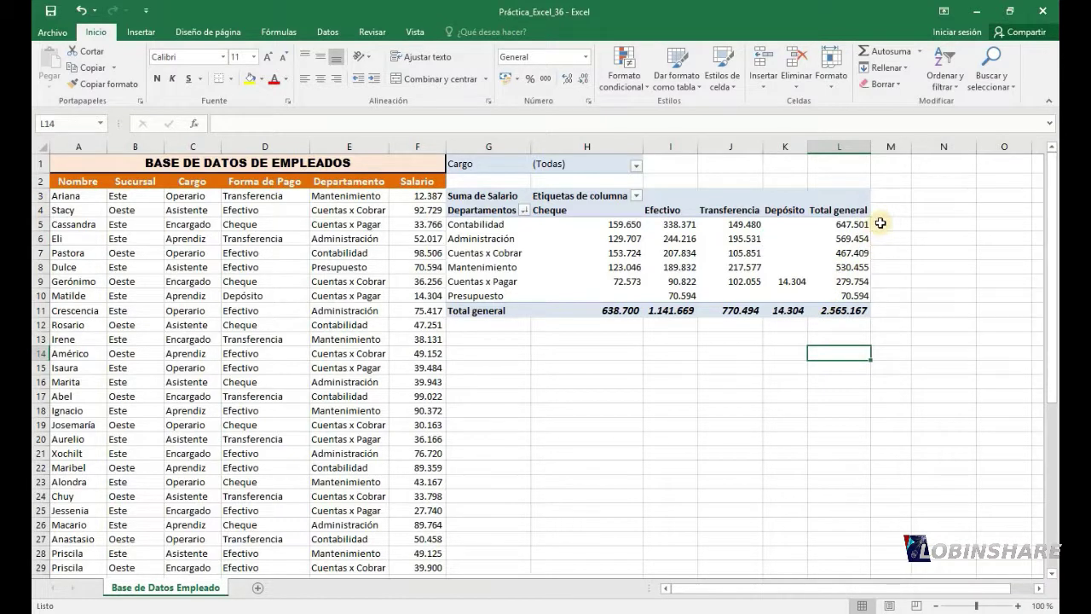